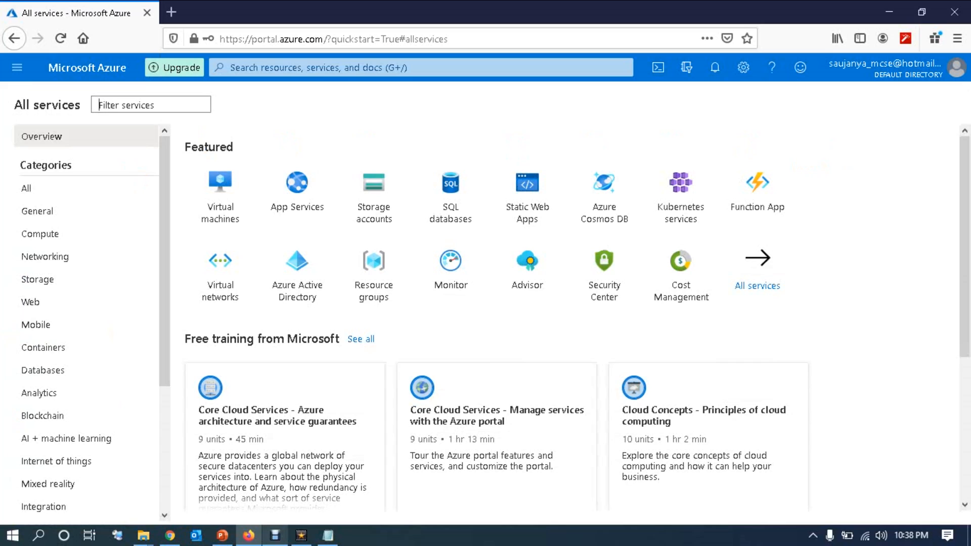
Step: Filter the services for 'sca' and open the Virtual machine scale sets list
{"action": "type", "text": "s"}
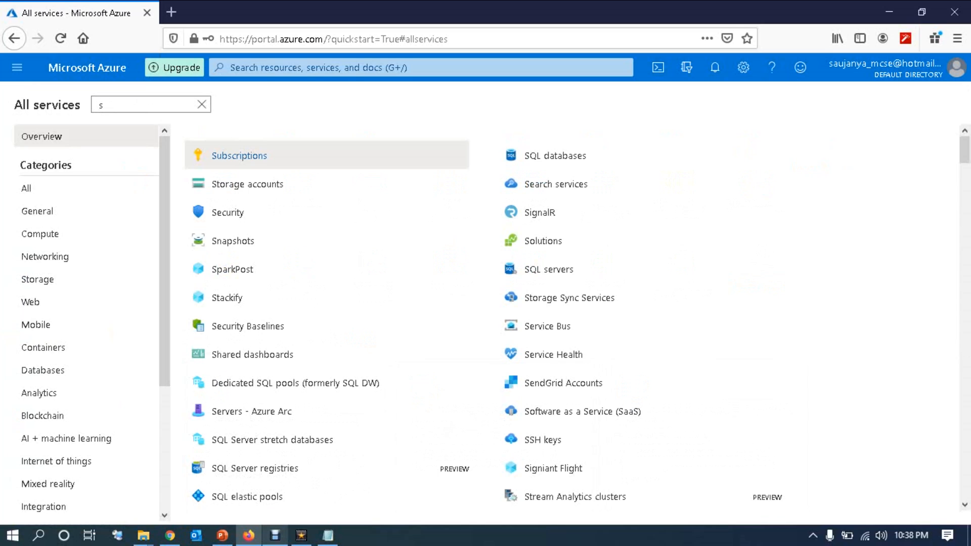
{"action": "type", "text": "ca"}
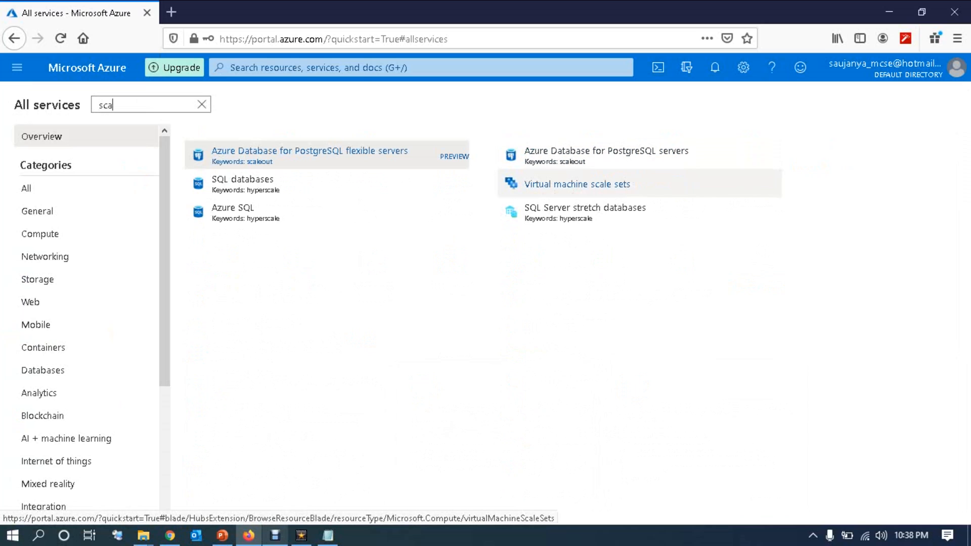
{"action": "left_click", "coordinate": [576, 184]}
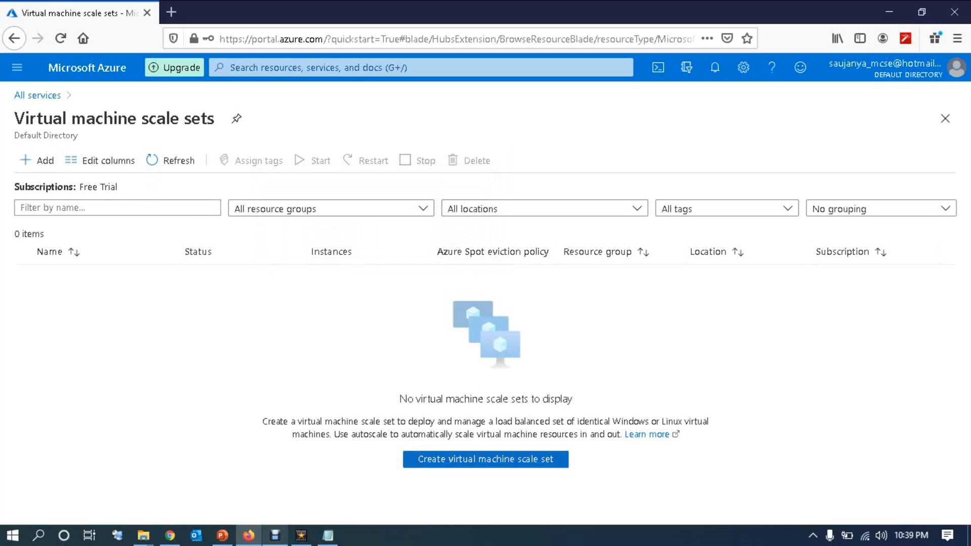
Step: Start a new scale set named testscaleset on Free Trial, in resource group test
{"action": "left_click", "coordinate": [486, 459]}
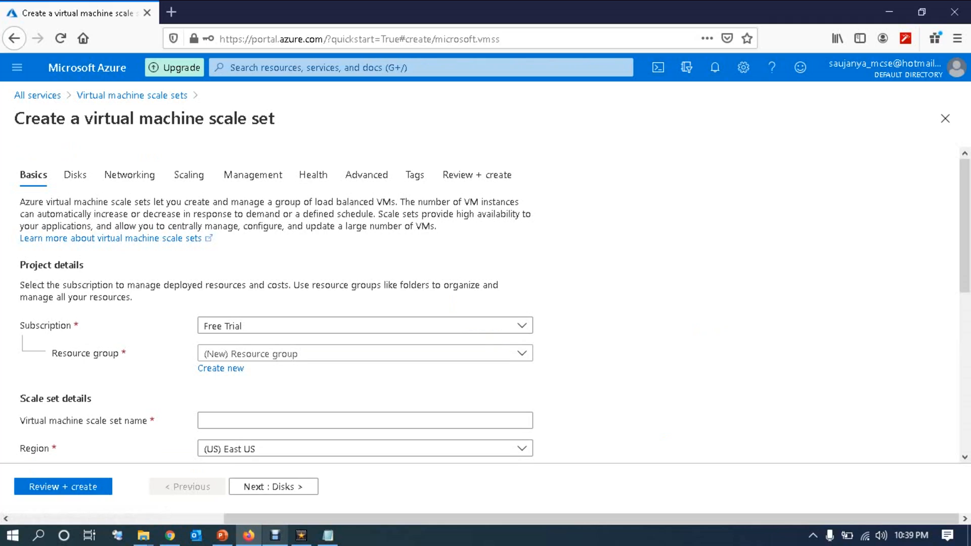
{"action": "left_click", "coordinate": [521, 325]}
{"action": "left_click", "coordinate": [522, 325]}
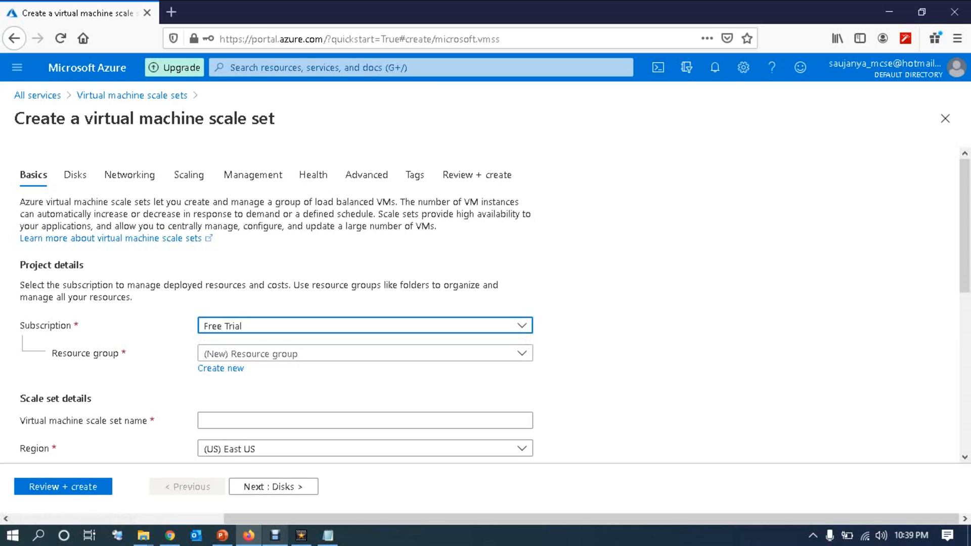
{"action": "scroll", "coordinate": [485, 303], "scroll_direction": "down", "scroll_amount": 2}
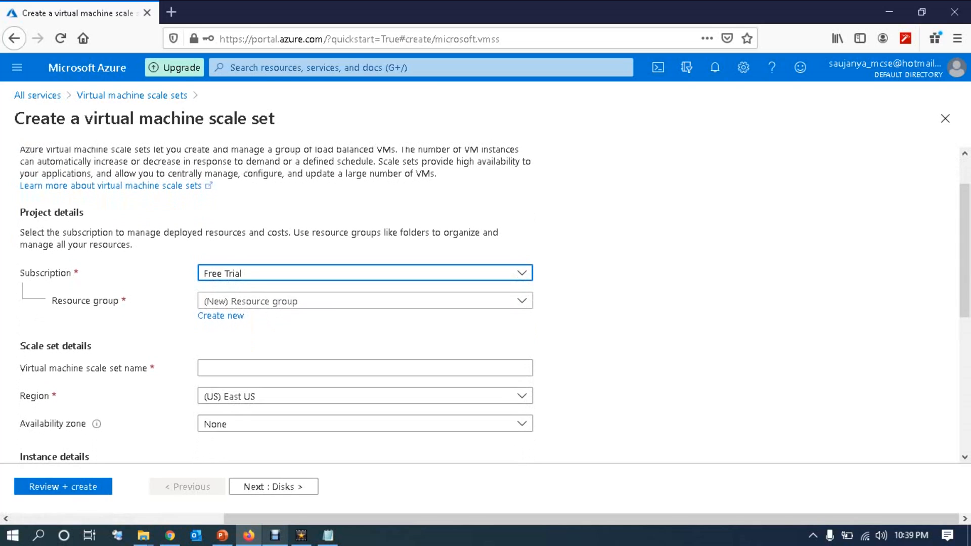
{"action": "left_click", "coordinate": [522, 300]}
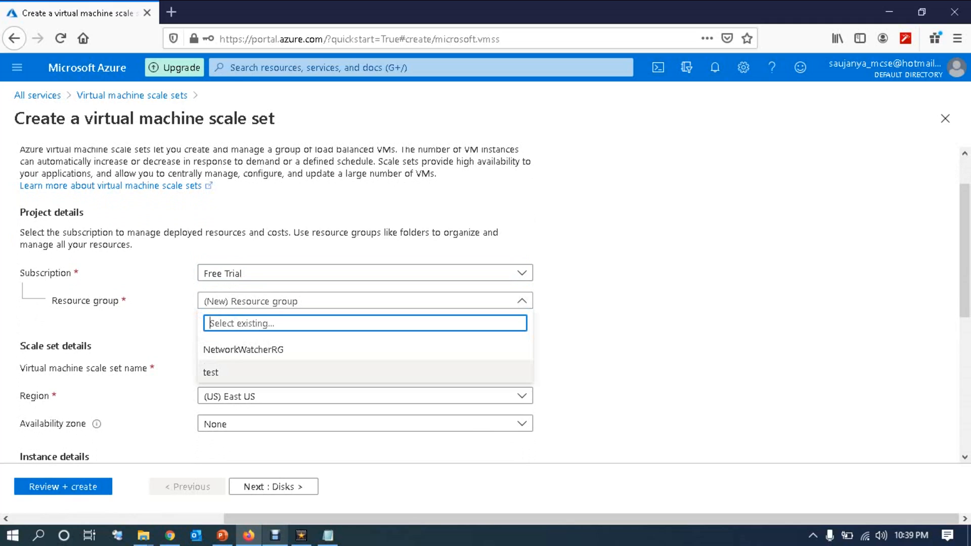
{"action": "left_click", "coordinate": [211, 372]}
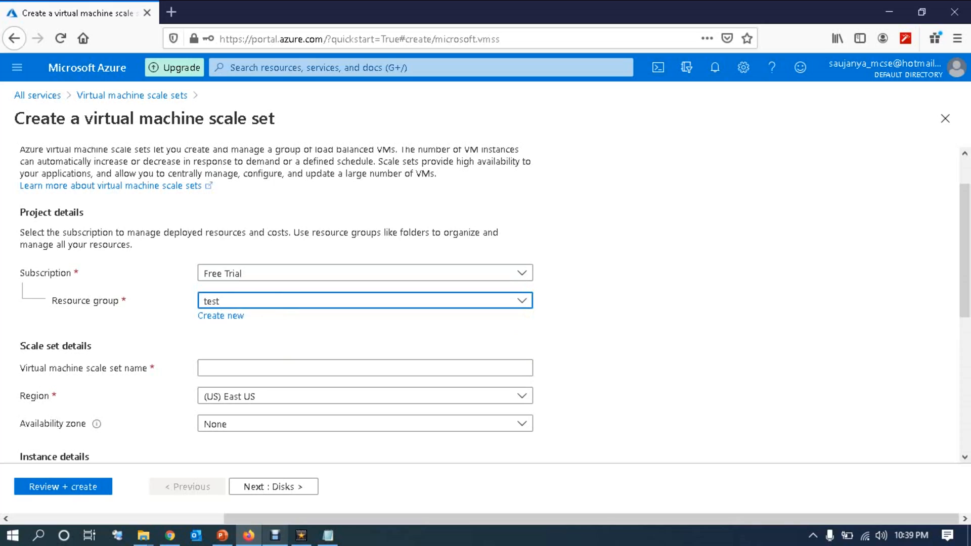
{"action": "left_click", "coordinate": [228, 368]}
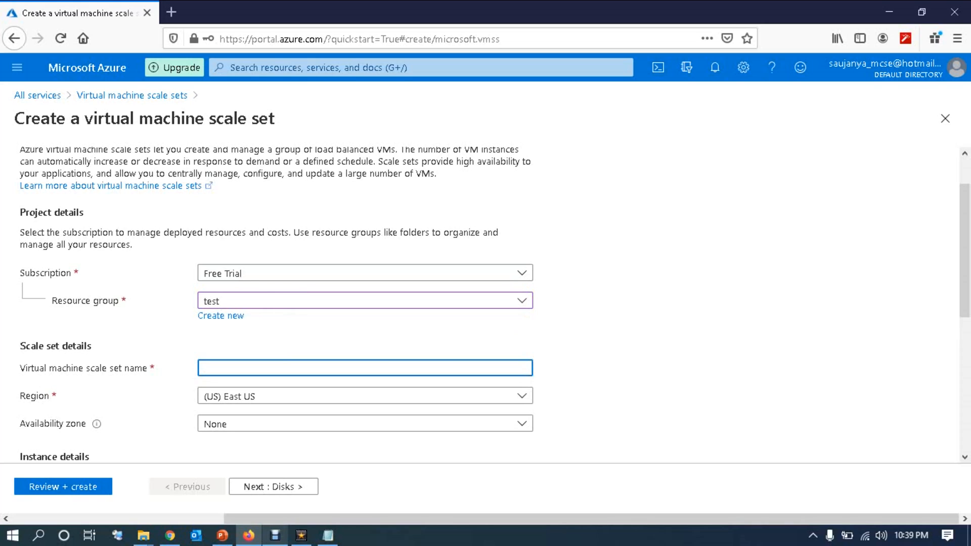
{"action": "type", "text": "testscaleset"}
Step: Keep (US) East US with no availability zone and choose the Windows Server 2012 R2 Datacenter - Gen1 image
{"action": "scroll", "coordinate": [485, 303], "scroll_direction": "down", "scroll_amount": 3}
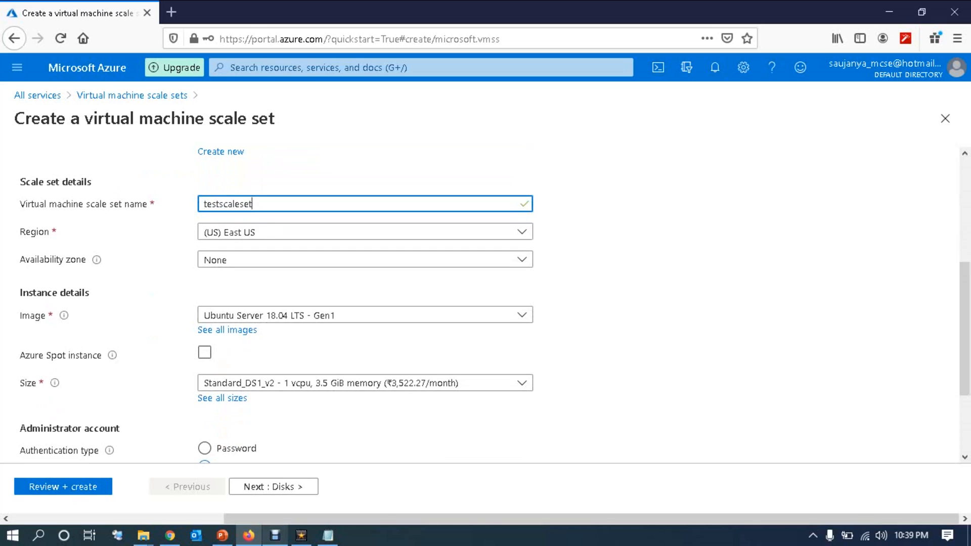
{"action": "left_click", "coordinate": [365, 232]}
{"action": "left_click", "coordinate": [365, 232]}
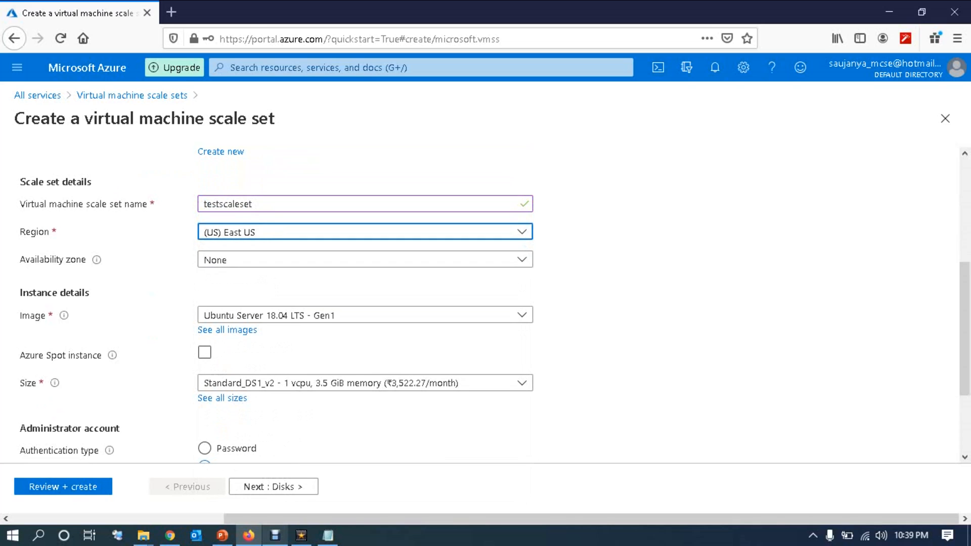
{"action": "left_click", "coordinate": [365, 260]}
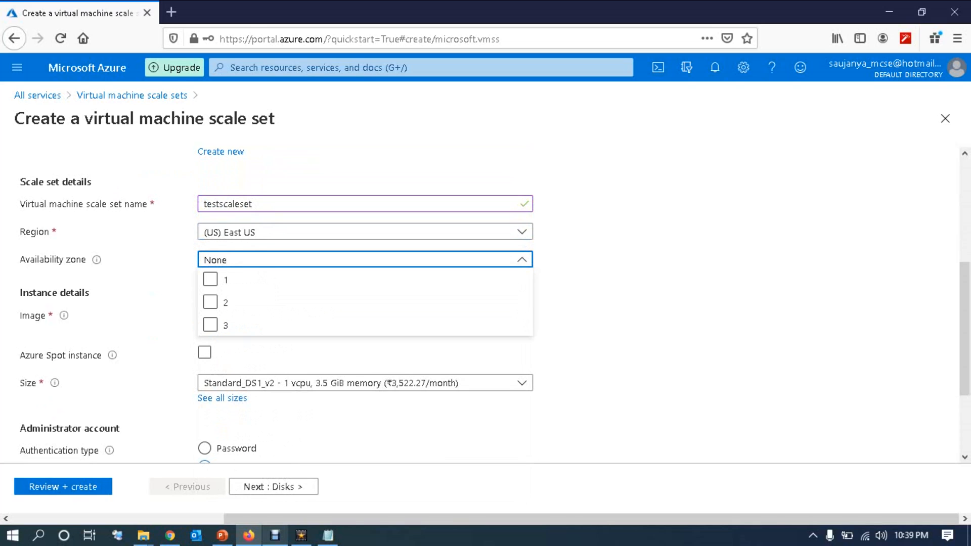
{"action": "left_click", "coordinate": [365, 259]}
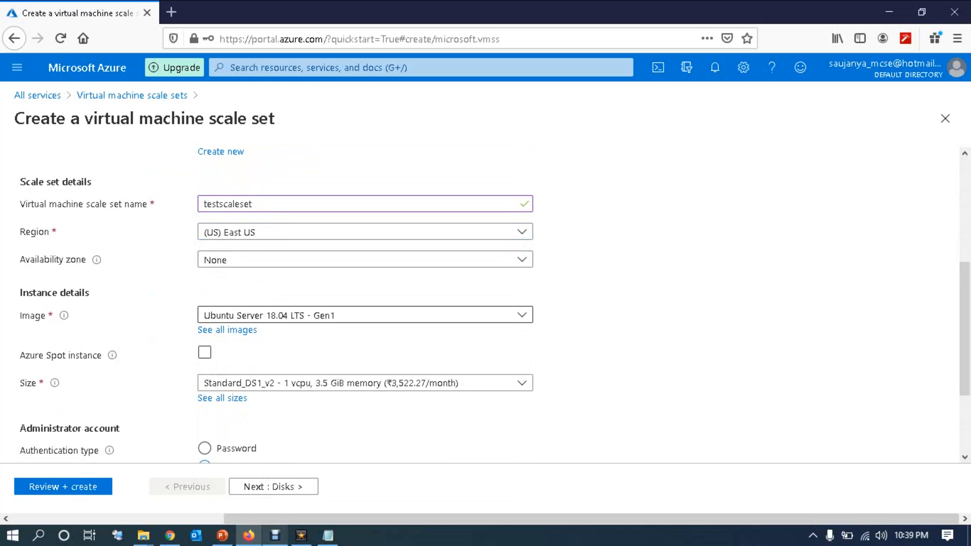
{"action": "left_click", "coordinate": [365, 314]}
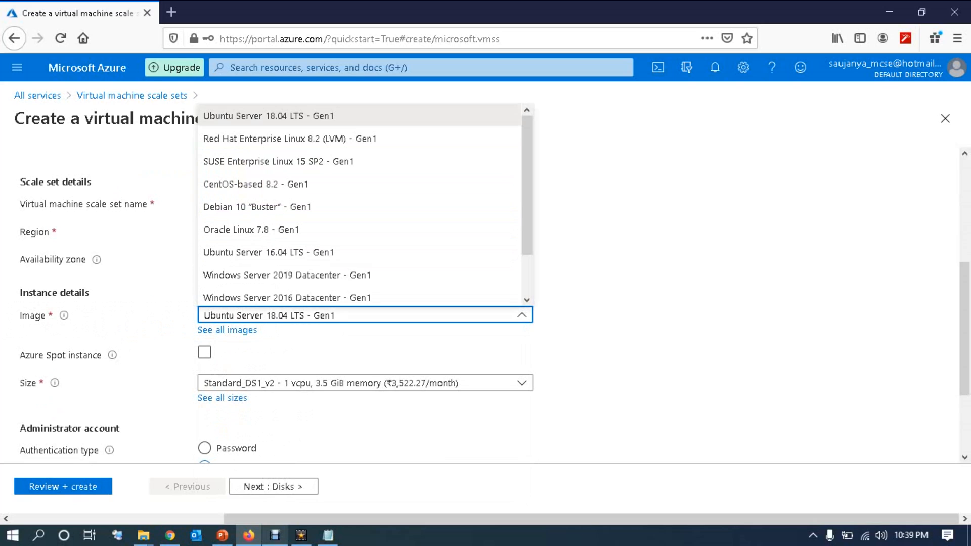
{"action": "left_click_drag", "start_coordinate": [527, 223], "coordinate": [527, 273]}
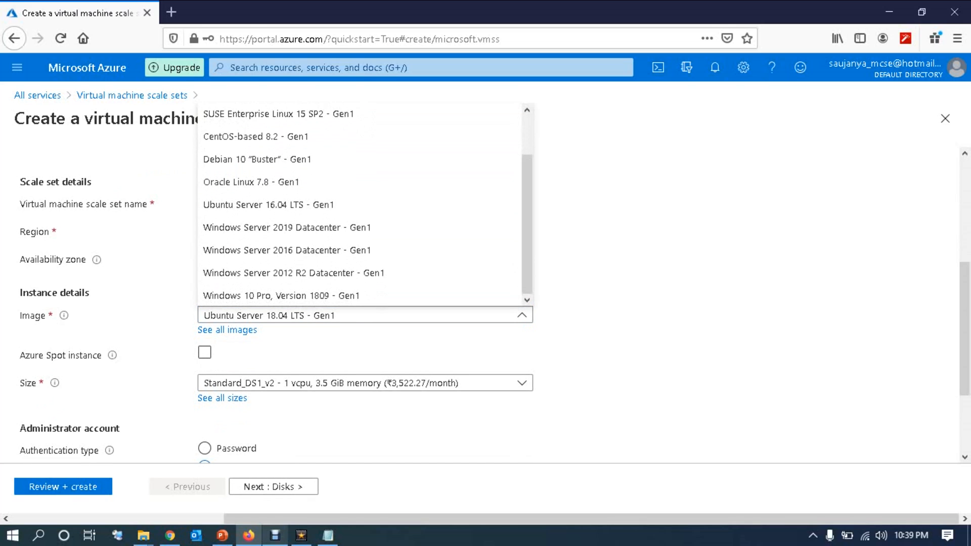
{"action": "left_click", "coordinate": [294, 273]}
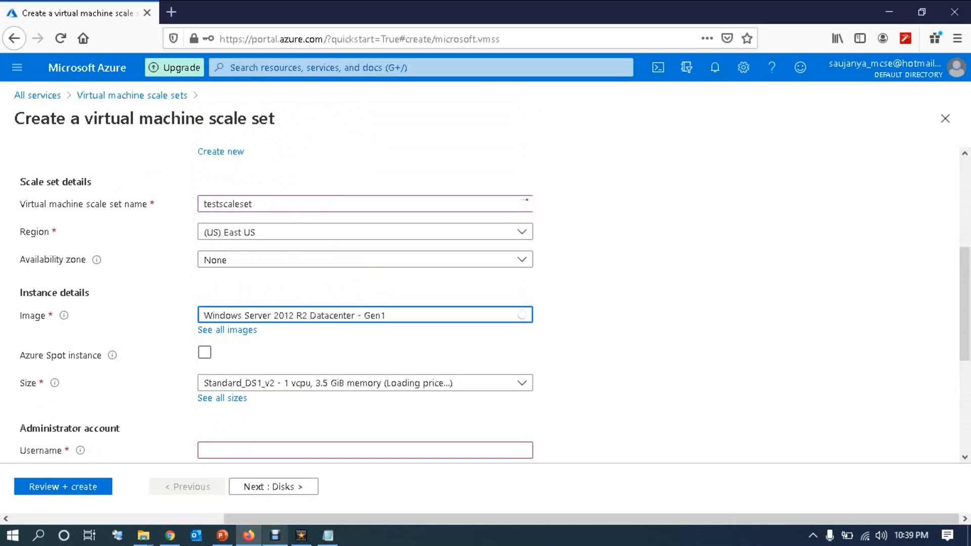
{"action": "left_click_drag", "start_coordinate": [964, 304], "coordinate": [964, 354]}
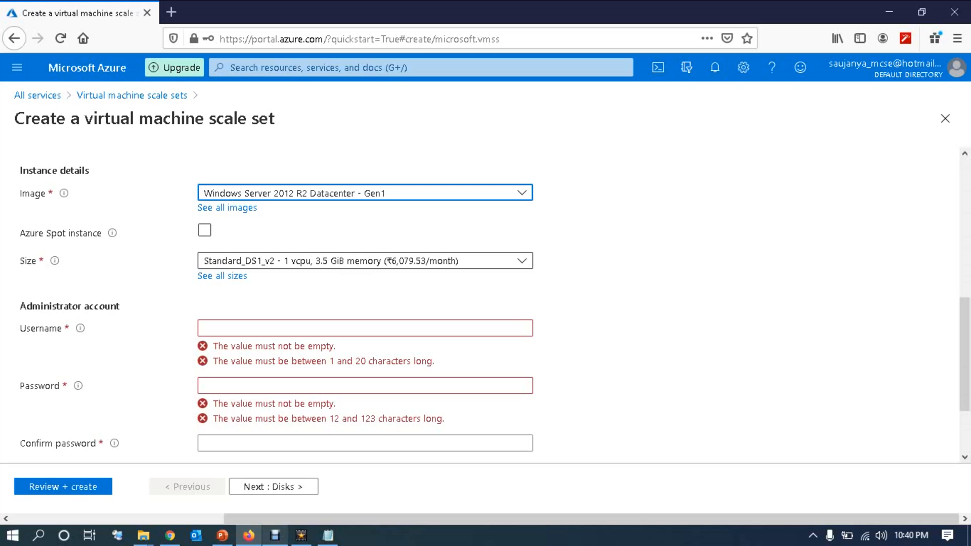
Step: Set administrator username 'administrator1' with a matching password, then move on to Disks
{"action": "left_click", "coordinate": [364, 328]}
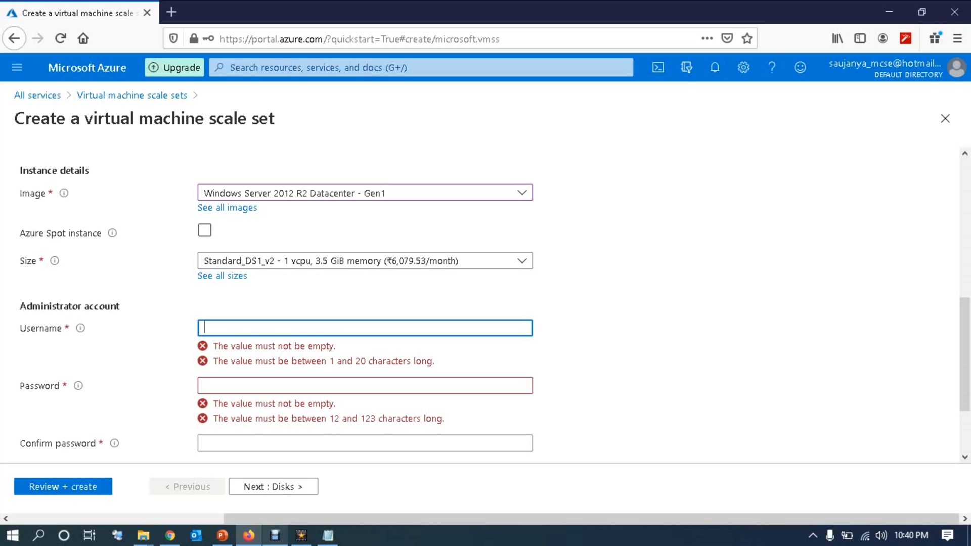
{"action": "type", "text": "adm"}
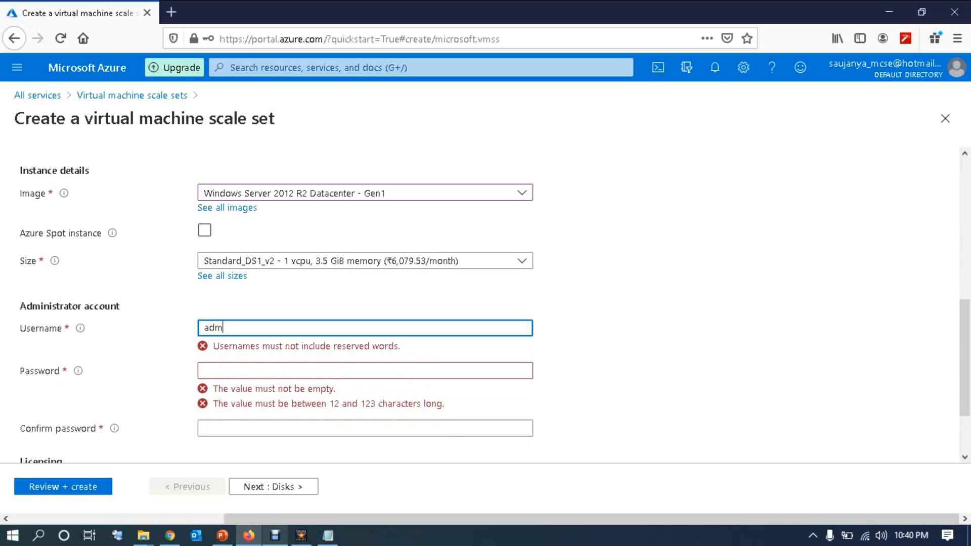
{"action": "type", "text": "inistraot"}
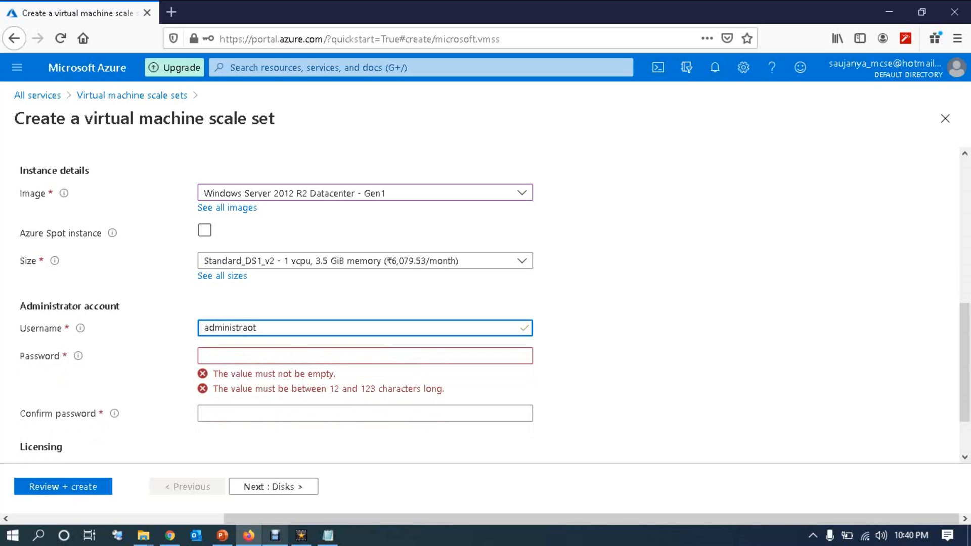
{"action": "key", "text": "BackSpace"}
{"action": "key", "text": "BackSpace"}
{"action": "type", "text": "tor1"}
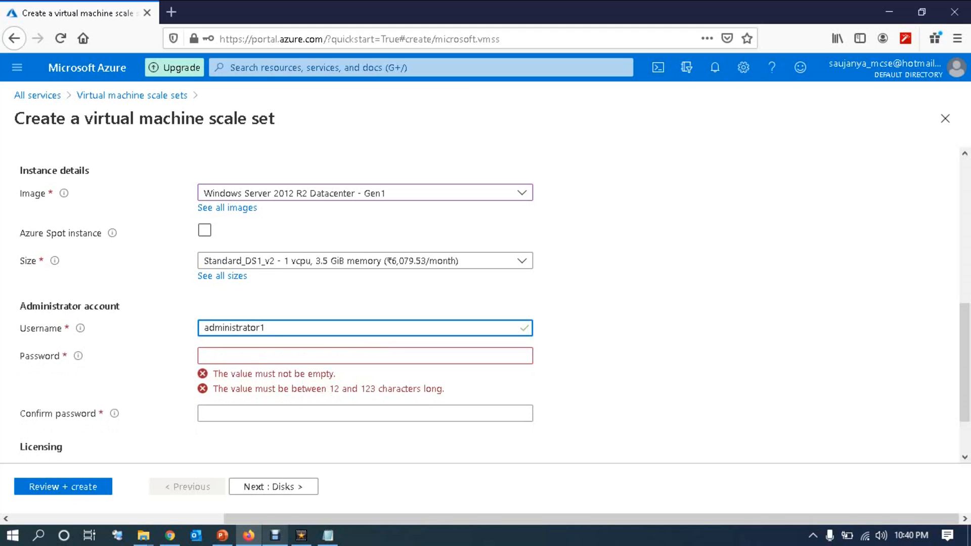
{"action": "key", "text": "Tab"}
{"action": "type", "text": "••"}
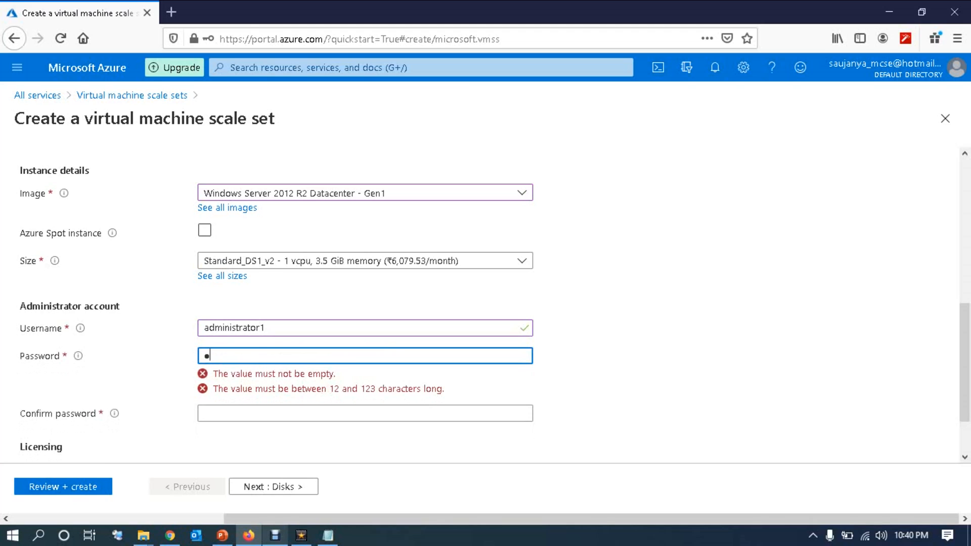
{"action": "type", "text": "••••"}
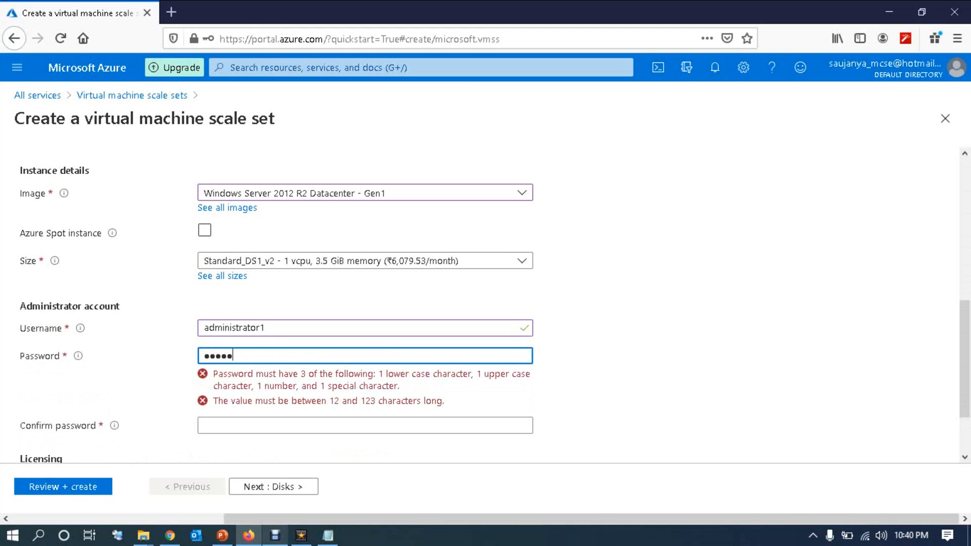
{"action": "type", "text": "•••••••"}
{"action": "key", "text": "Tab"}
{"action": "type", "text": "•••"}
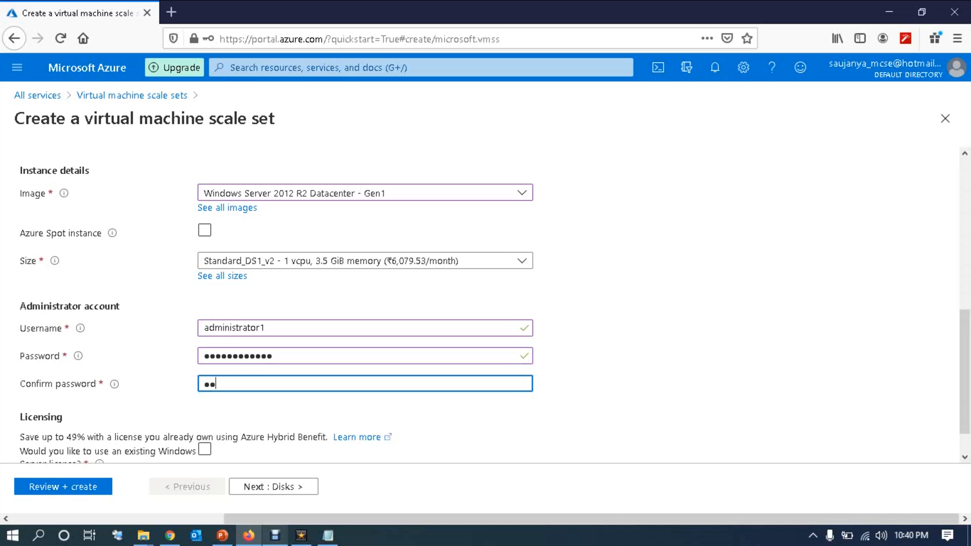
{"action": "type", "text": "••••••"}
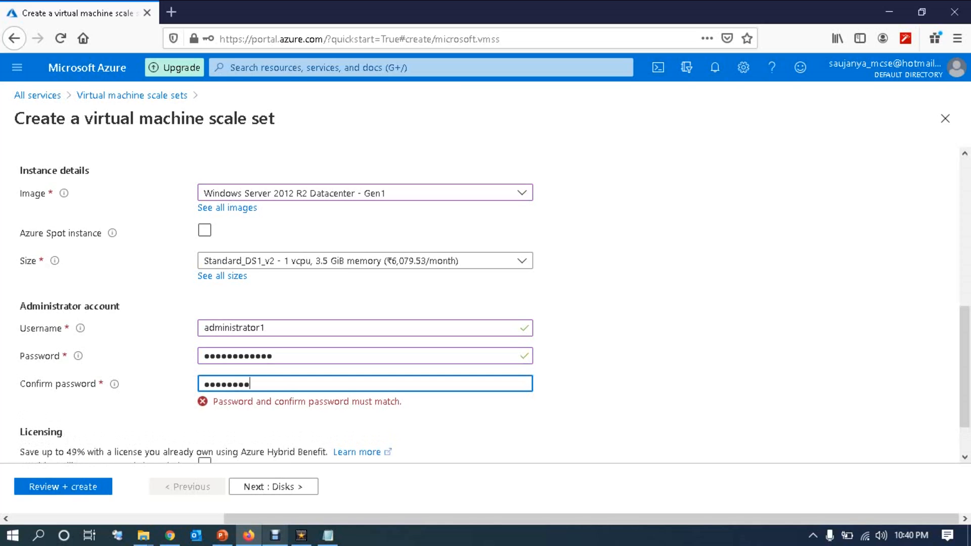
{"action": "type", "text": "•••"}
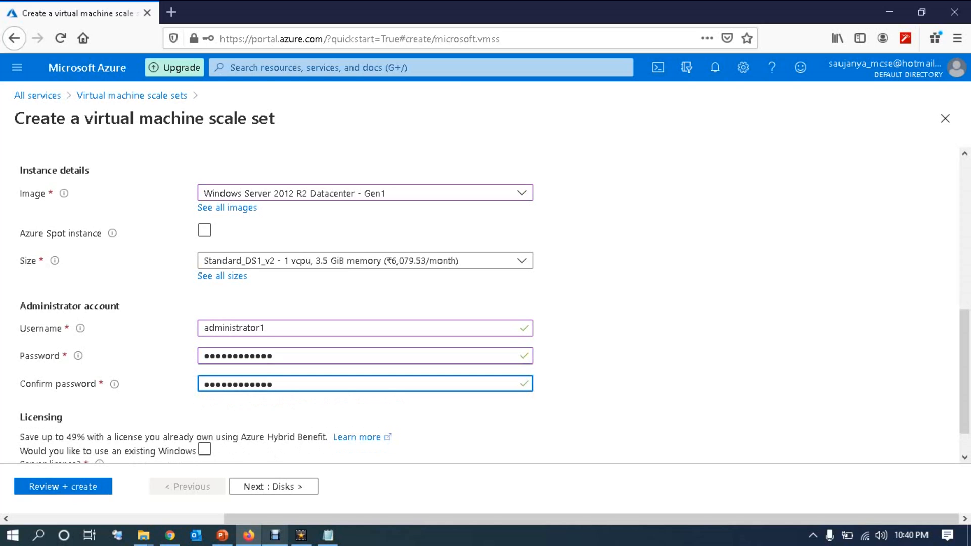
{"action": "scroll", "coordinate": [485, 306], "scroll_direction": "down", "scroll_amount": 2}
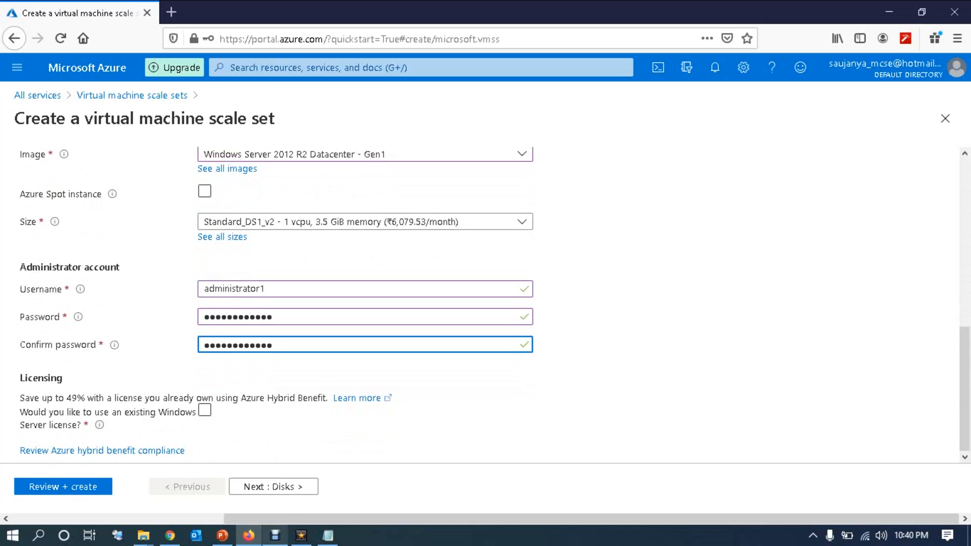
{"action": "left_click", "coordinate": [273, 486]}
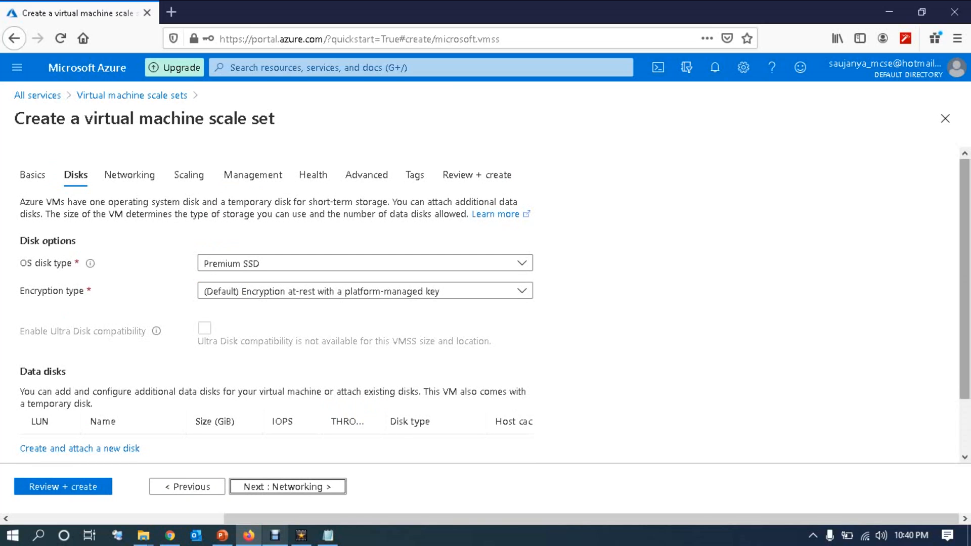
Step: Leave disks as is and attach the scale set to test-vnet using the test-vnet-nic01 interface
{"action": "scroll", "coordinate": [486, 303], "scroll_direction": "down", "scroll_amount": 2}
{"action": "left_click_drag", "start_coordinate": [66, 311], "coordinate": [20, 311]}
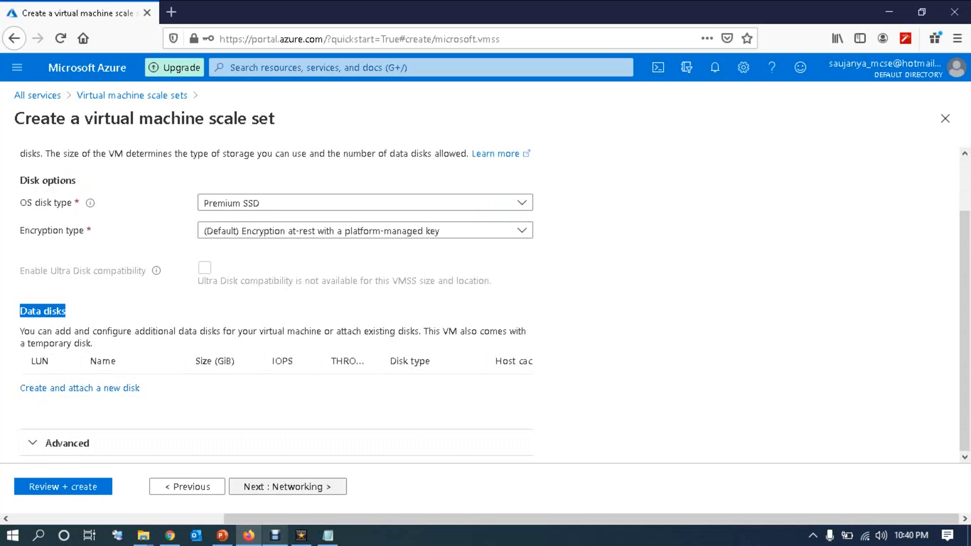
{"action": "left_click", "coordinate": [287, 487]}
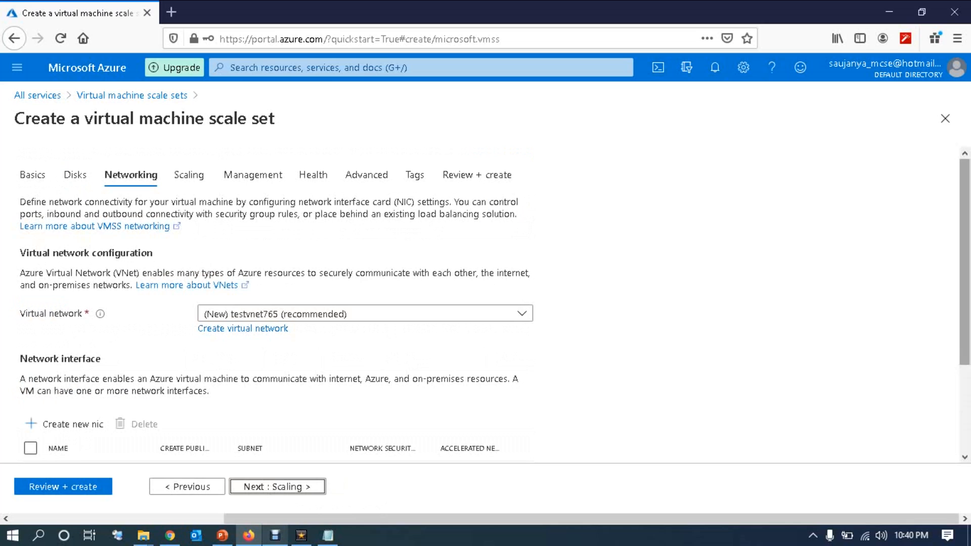
{"action": "scroll", "coordinate": [485, 310], "scroll_direction": "down", "scroll_amount": 2}
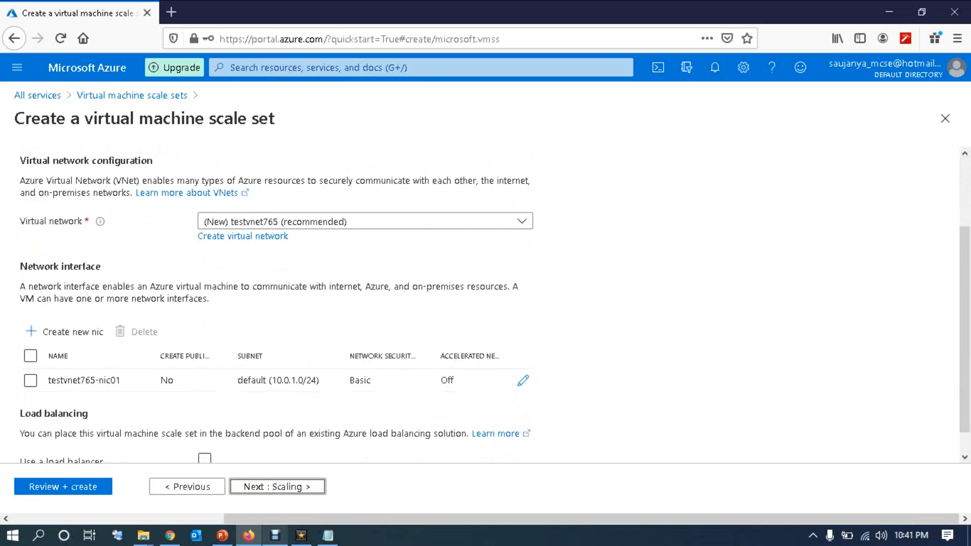
{"action": "left_click", "coordinate": [364, 221]}
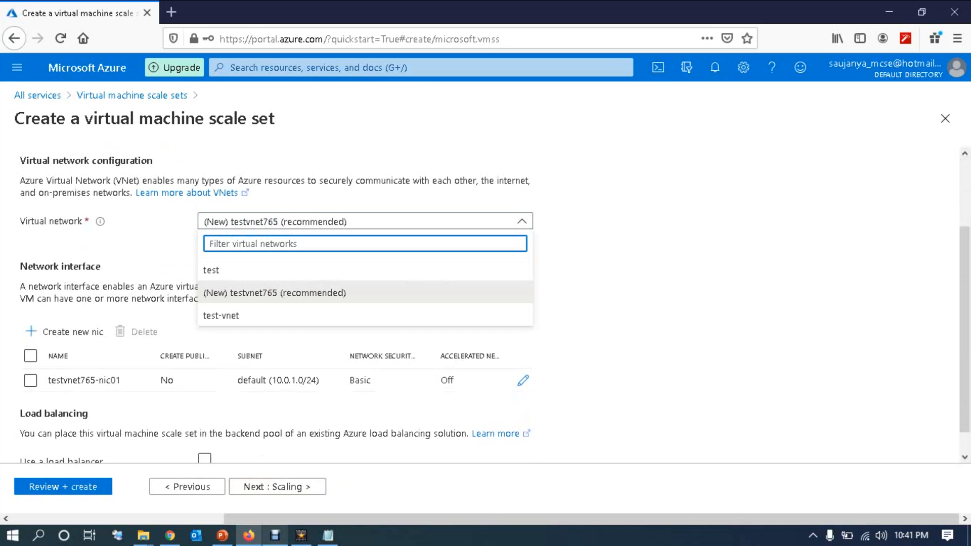
{"action": "left_click", "coordinate": [221, 315]}
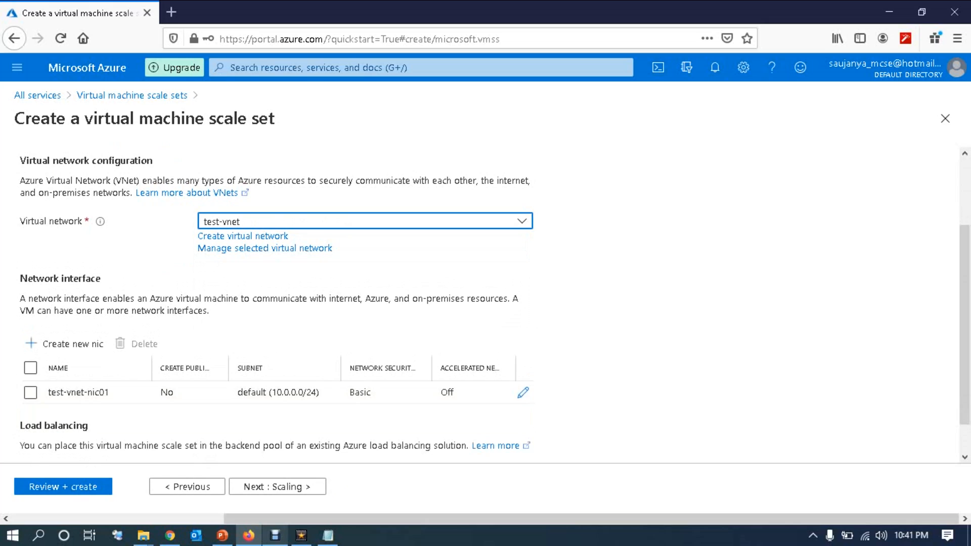
{"action": "left_click", "coordinate": [31, 392]}
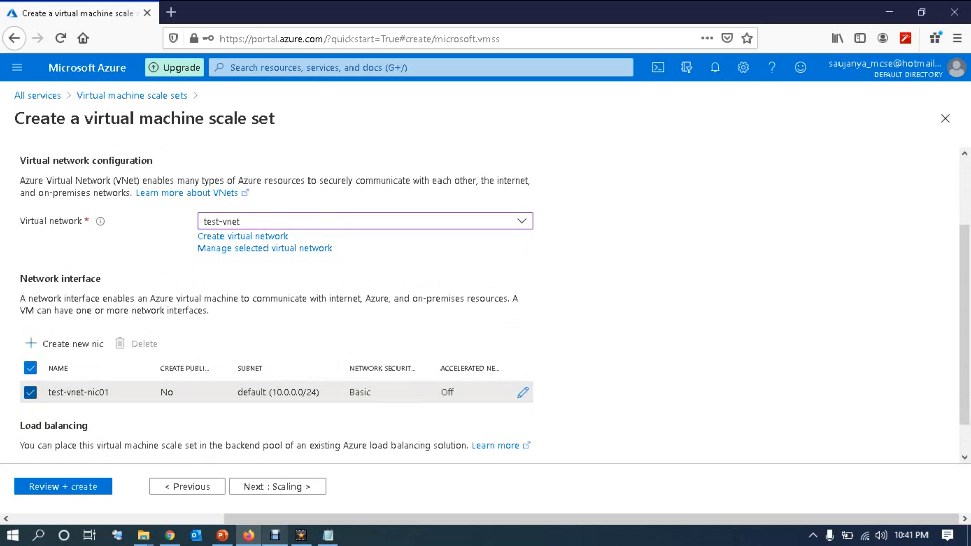
{"action": "scroll", "coordinate": [273, 303], "scroll_direction": "down", "scroll_amount": 1}
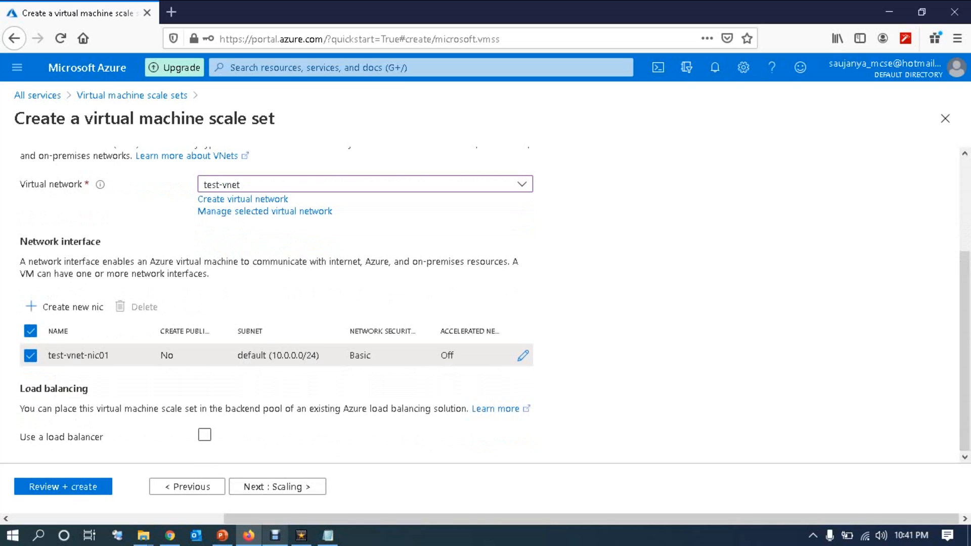
{"action": "left_click", "coordinate": [277, 487]}
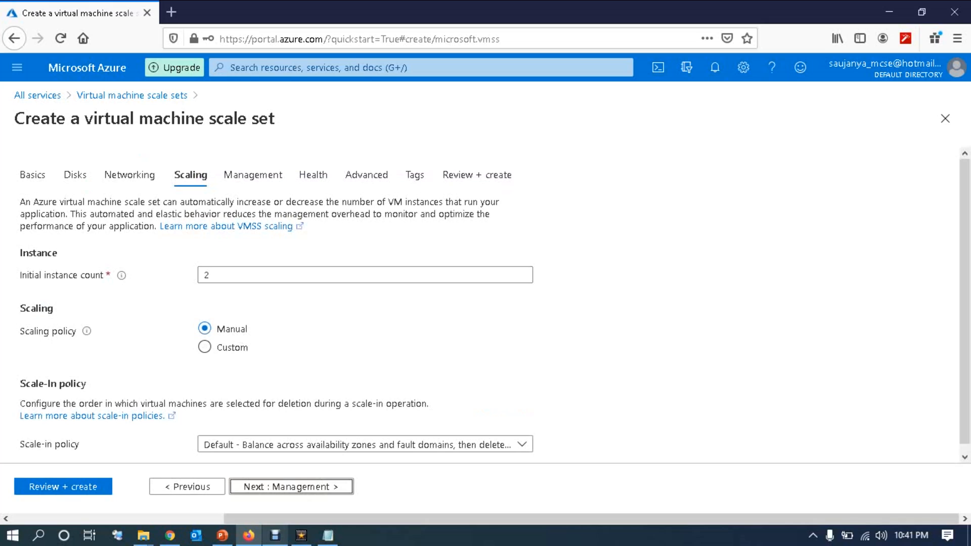
Step: Change the initial instance count from 2 to 1 and select the Custom scaling policy
{"action": "left_click", "coordinate": [209, 274]}
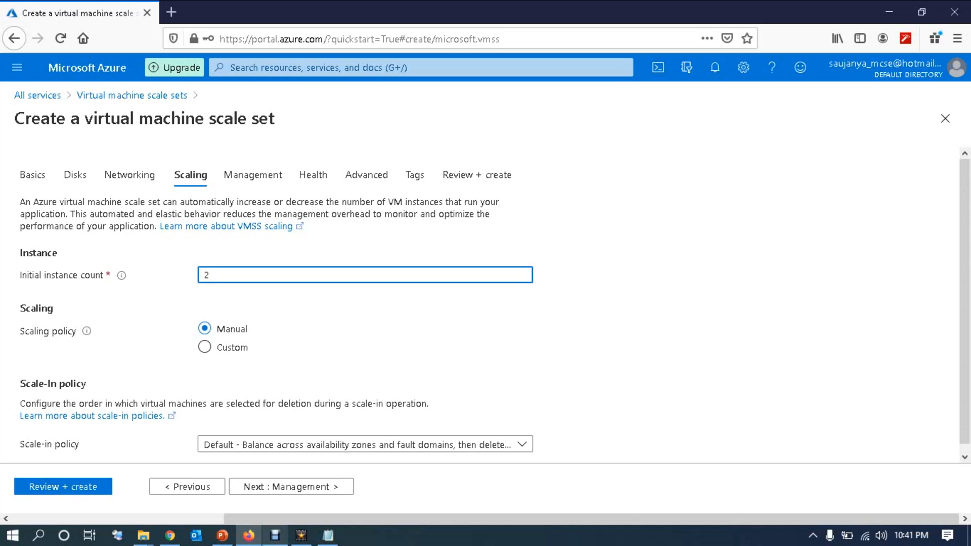
{"action": "key", "text": "BackSpace"}
{"action": "type", "text": "1"}
{"action": "key", "text": "Tab"}
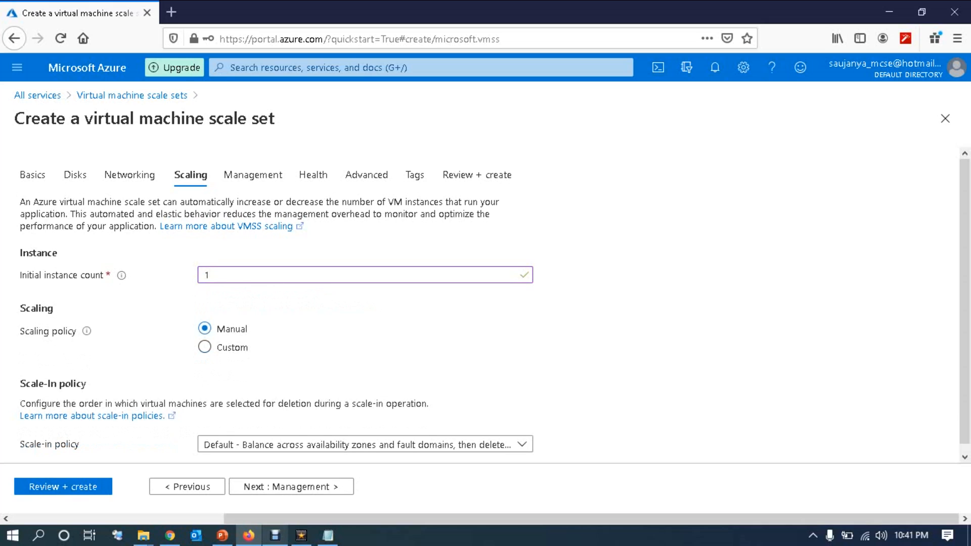
{"action": "scroll", "coordinate": [485, 303], "scroll_direction": "down", "scroll_amount": 1}
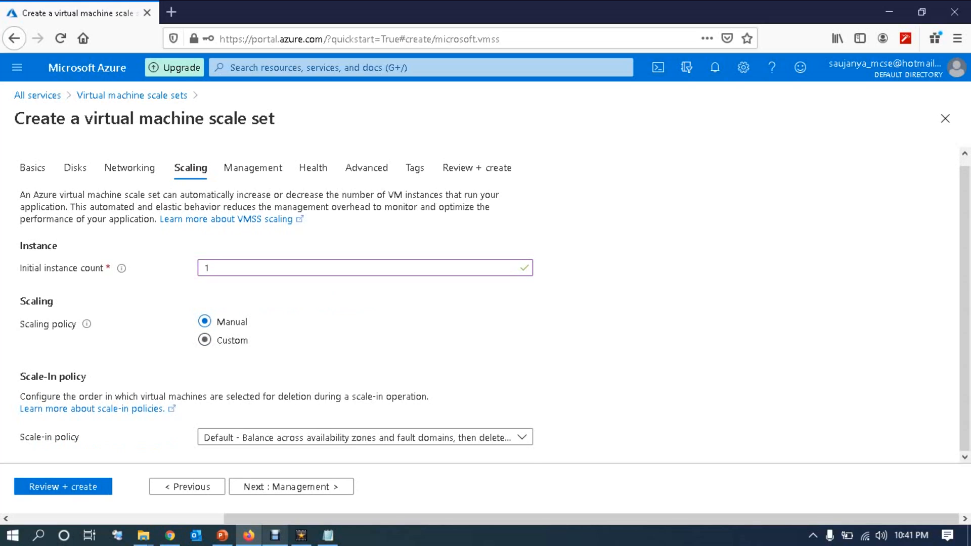
{"action": "left_click", "coordinate": [204, 340]}
{"action": "scroll", "coordinate": [486, 303], "scroll_direction": "down", "scroll_amount": 3}
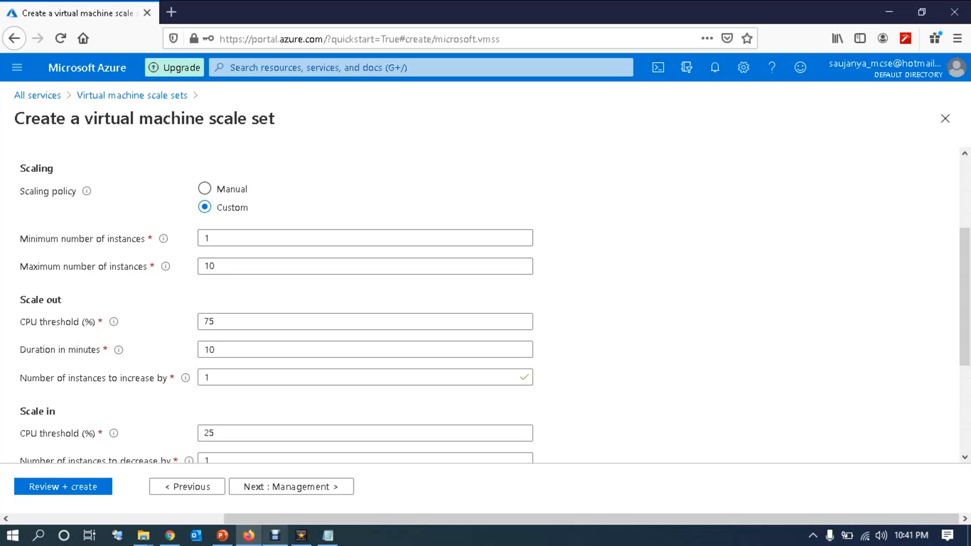
Step: Lower the maximum number of instances from 10 to 5
{"action": "left_click", "coordinate": [216, 265]}
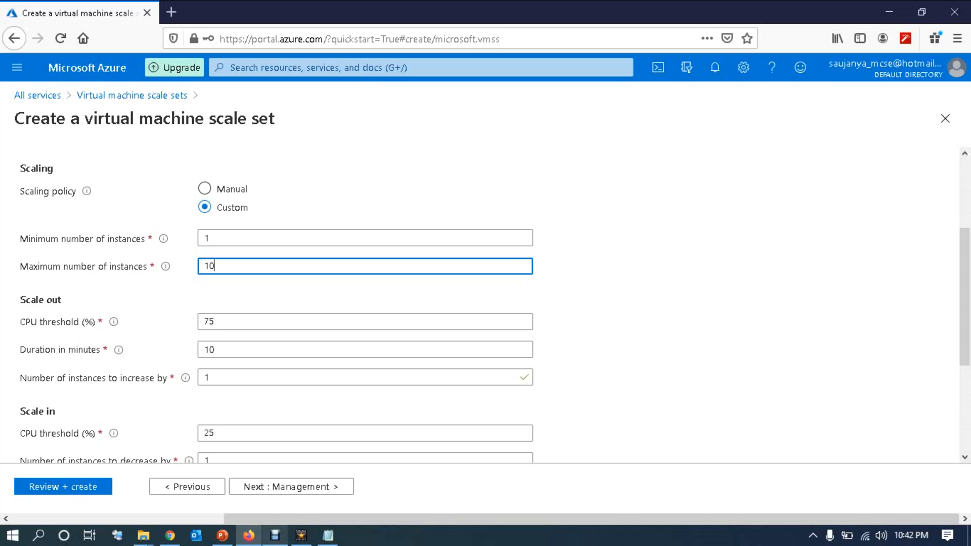
{"action": "left_click_drag", "start_coordinate": [20, 266], "coordinate": [147, 265]}
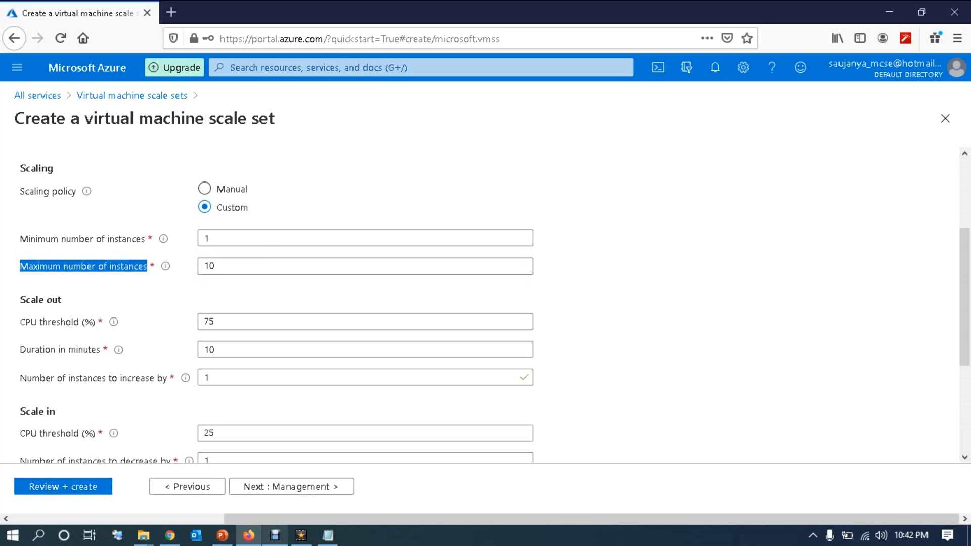
{"action": "mouse_move", "coordinate": [165, 266]}
{"action": "left_click", "coordinate": [228, 266]}
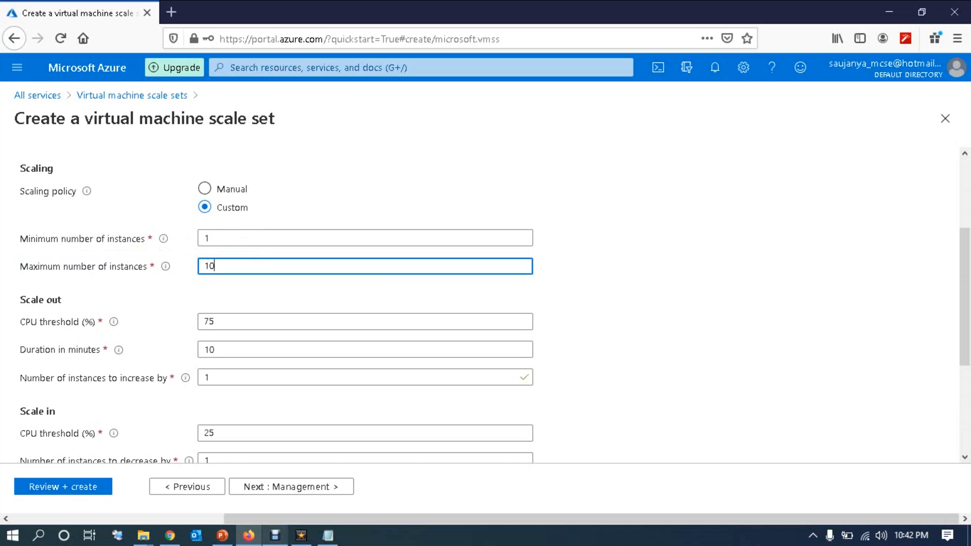
{"action": "key", "text": "BackSpace"}
{"action": "key", "text": "BackSpace"}
{"action": "type", "text": "5"}
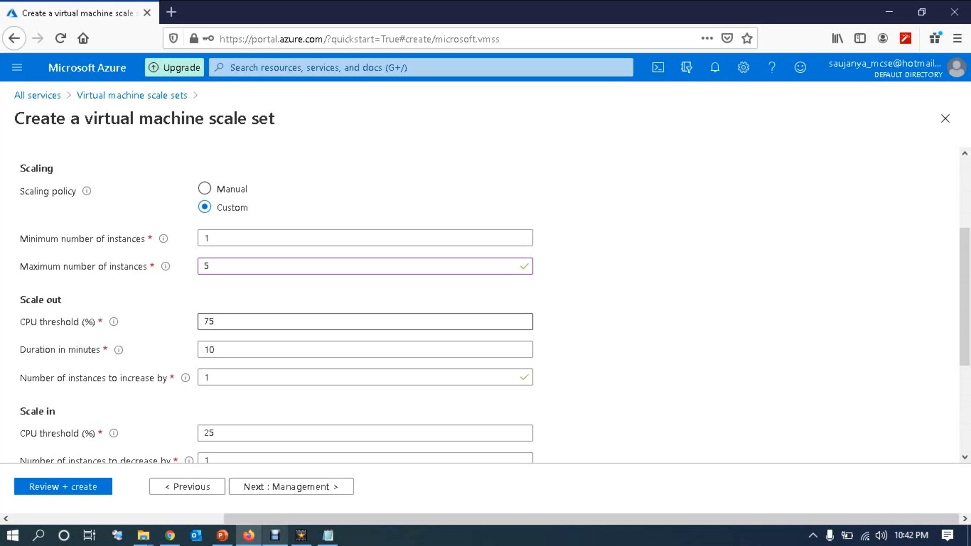
Step: Set the scale-out CPU threshold to 50% and its duration to 5 minutes
{"action": "left_click", "coordinate": [218, 322]}
{"action": "key", "text": "BackSpace"}
{"action": "key", "text": "BackSpace"}
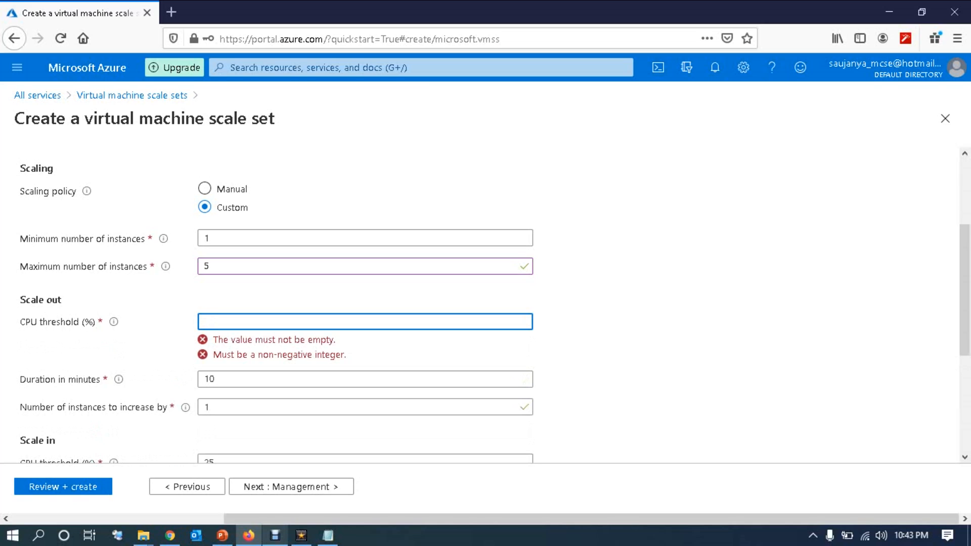
{"action": "type", "text": "50"}
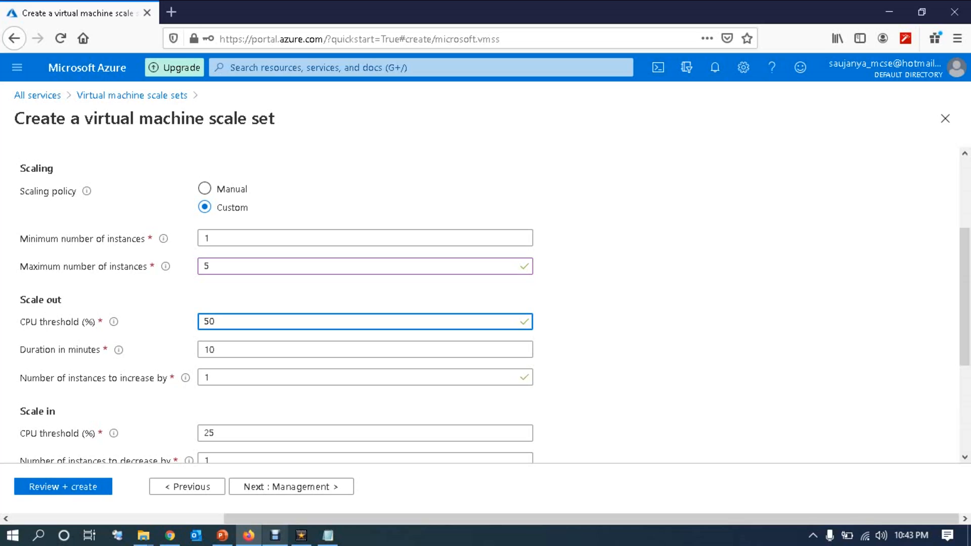
{"action": "key", "text": "Tab"}
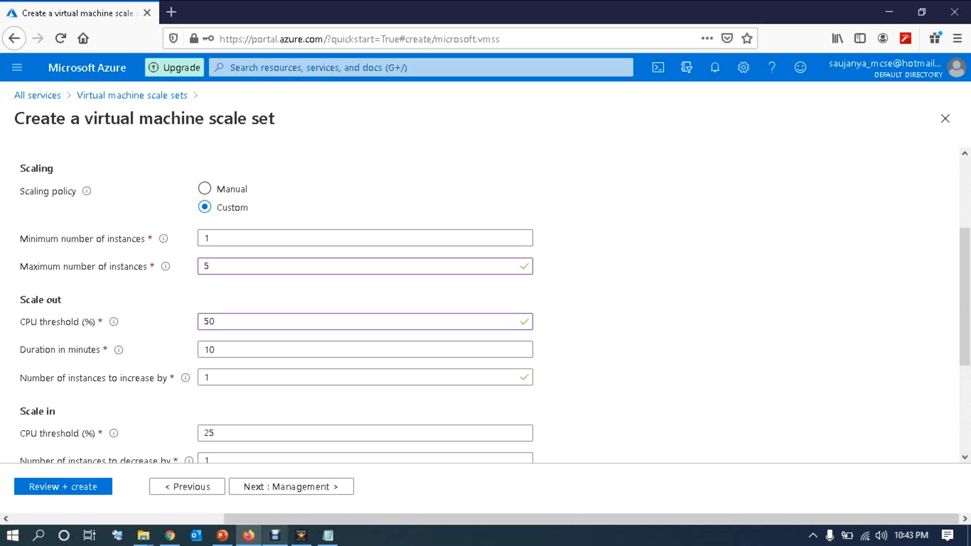
{"action": "left_click", "coordinate": [217, 350]}
{"action": "key", "text": "BackSpace"}
{"action": "key", "text": "BackSpace"}
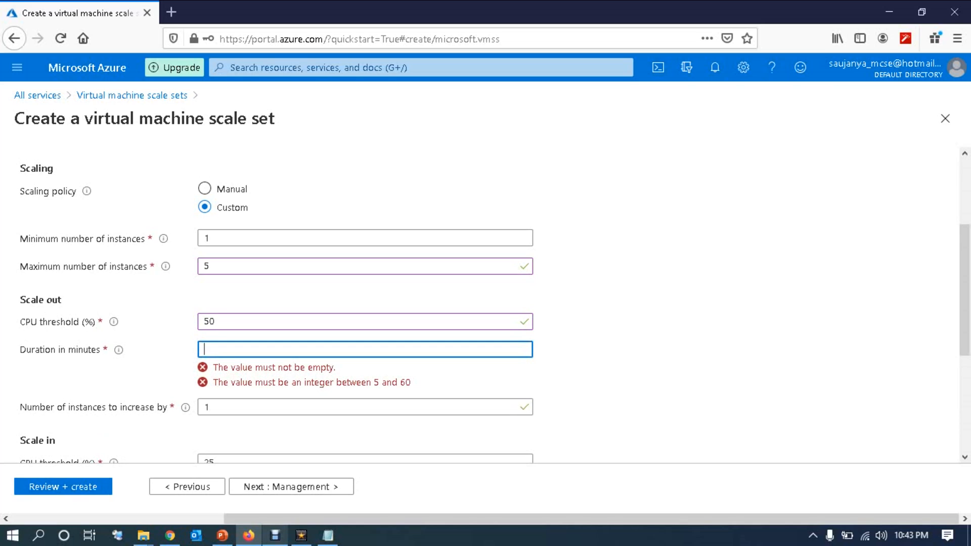
{"action": "type", "text": "5"}
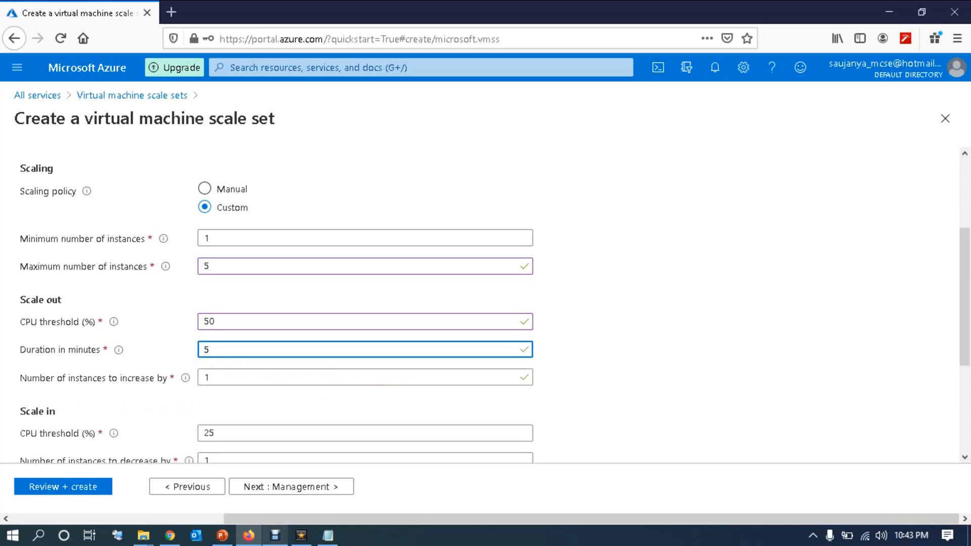
{"action": "key", "text": "BackSpace"}
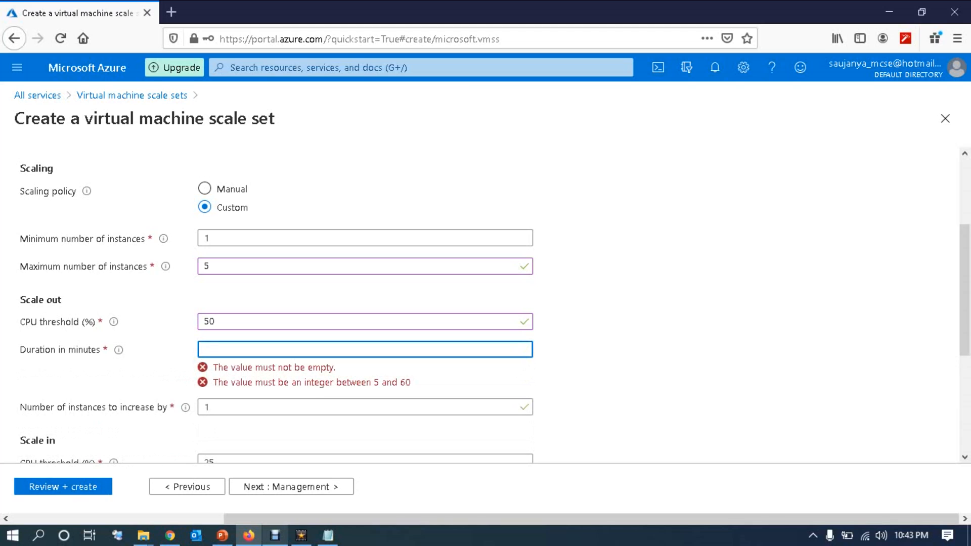
{"action": "type", "text": "1"}
{"action": "key", "text": "BackSpace"}
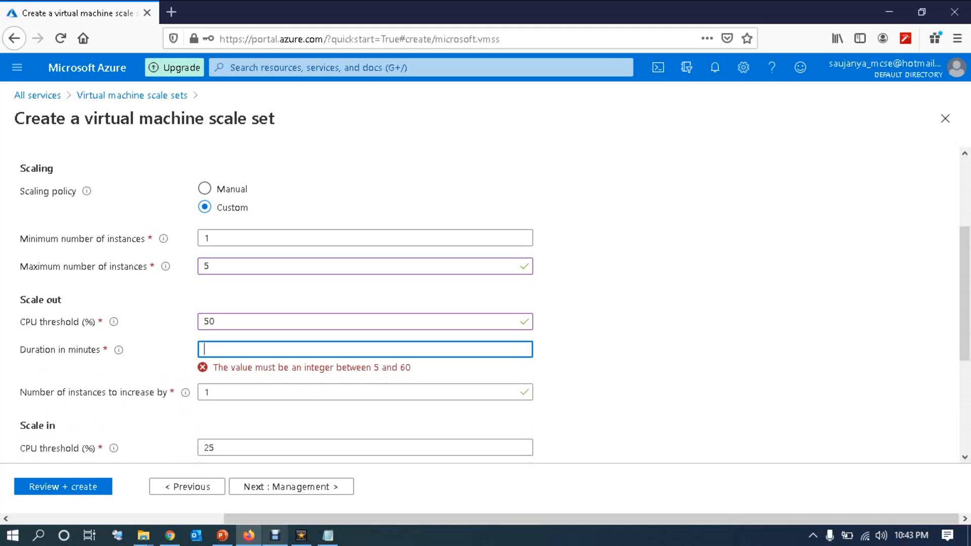
{"action": "type", "text": "5"}
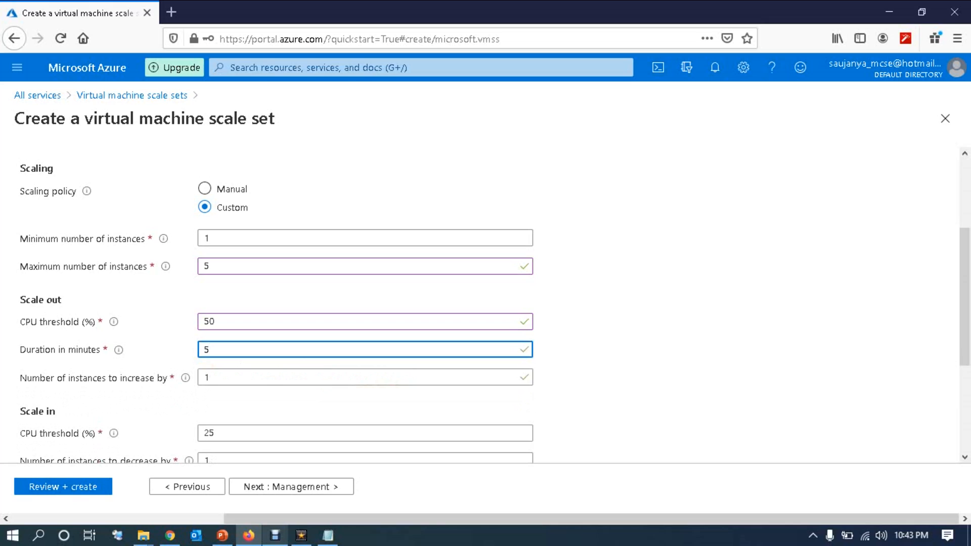
{"action": "mouse_move", "coordinate": [186, 378]}
{"action": "left_click", "coordinate": [211, 377]}
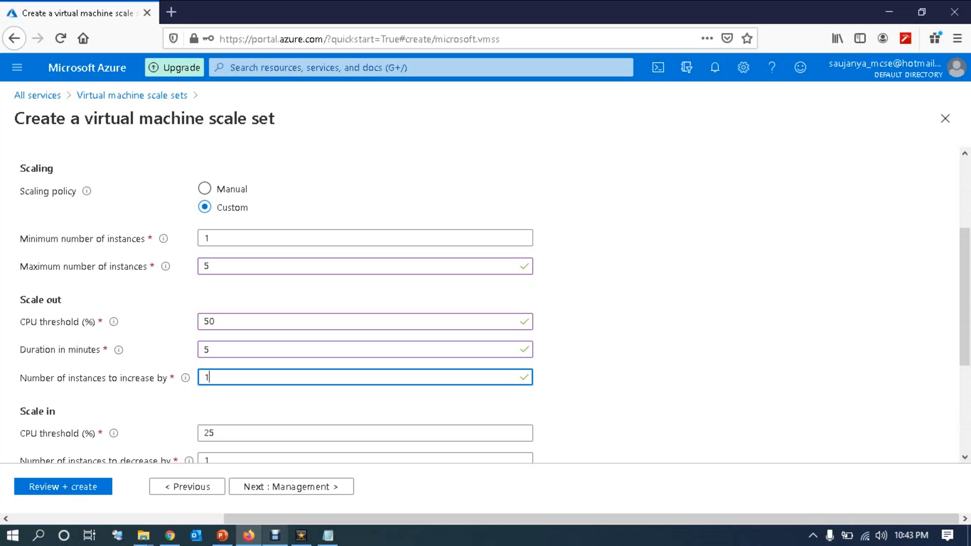
{"action": "scroll", "coordinate": [964, 303], "scroll_direction": "down", "scroll_amount": 3}
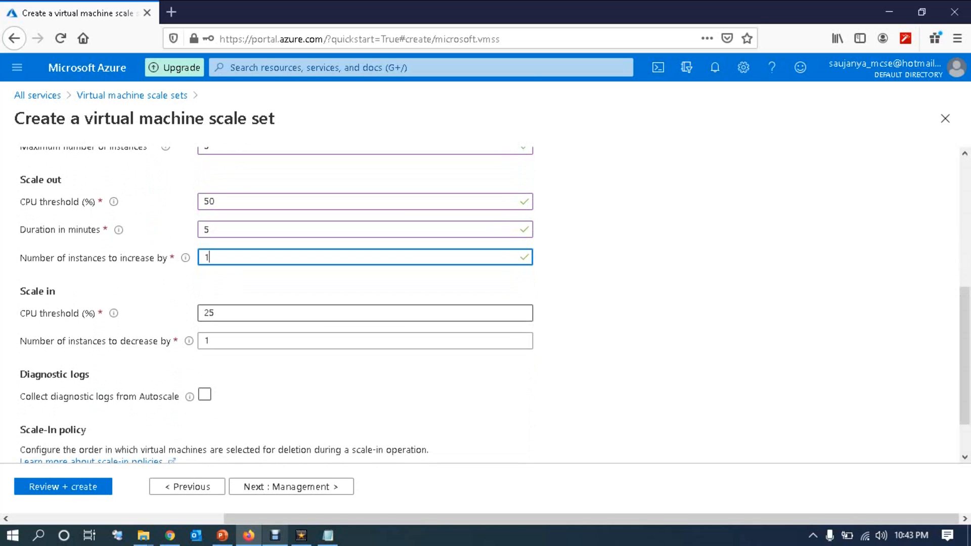
{"action": "left_click", "coordinate": [214, 313]}
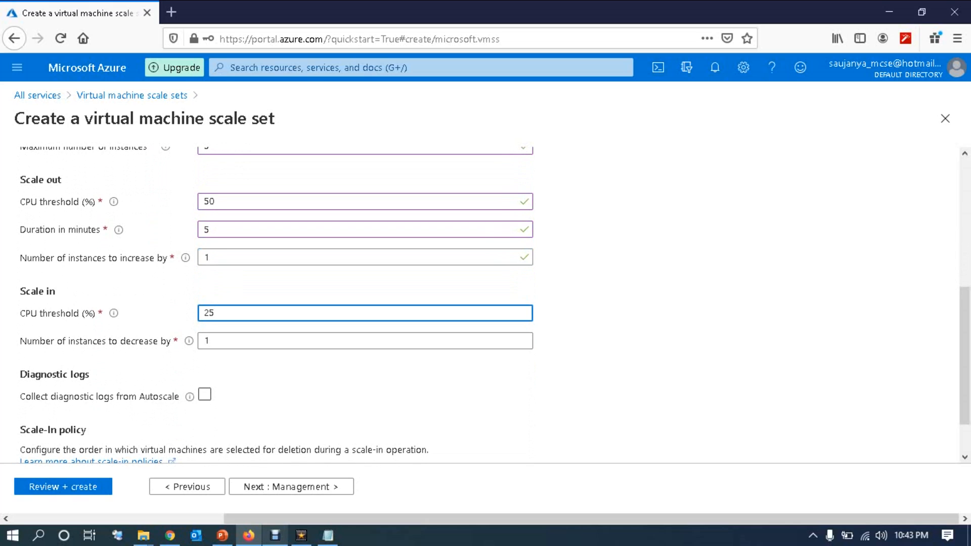
{"action": "left_click", "coordinate": [209, 340]}
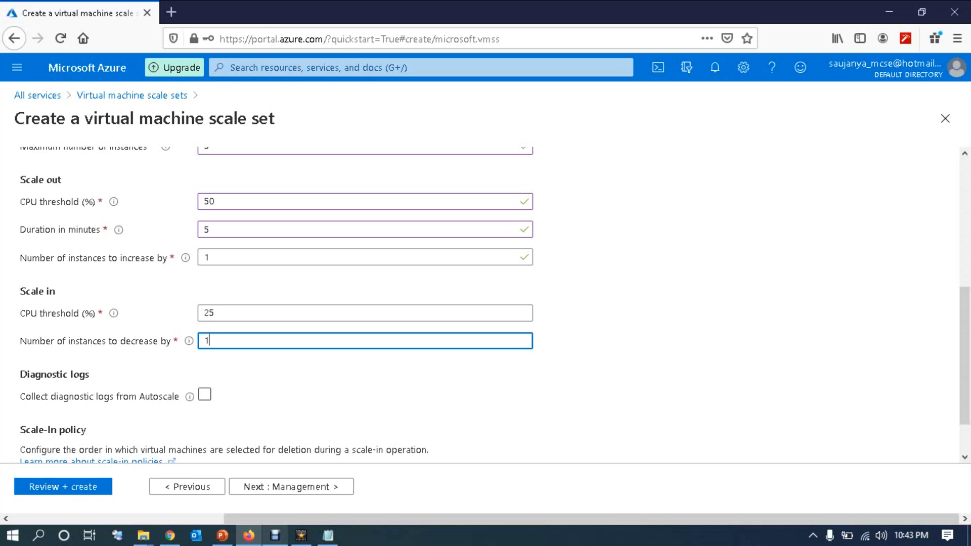
{"action": "scroll", "coordinate": [485, 304], "scroll_direction": "up", "scroll_amount": 4}
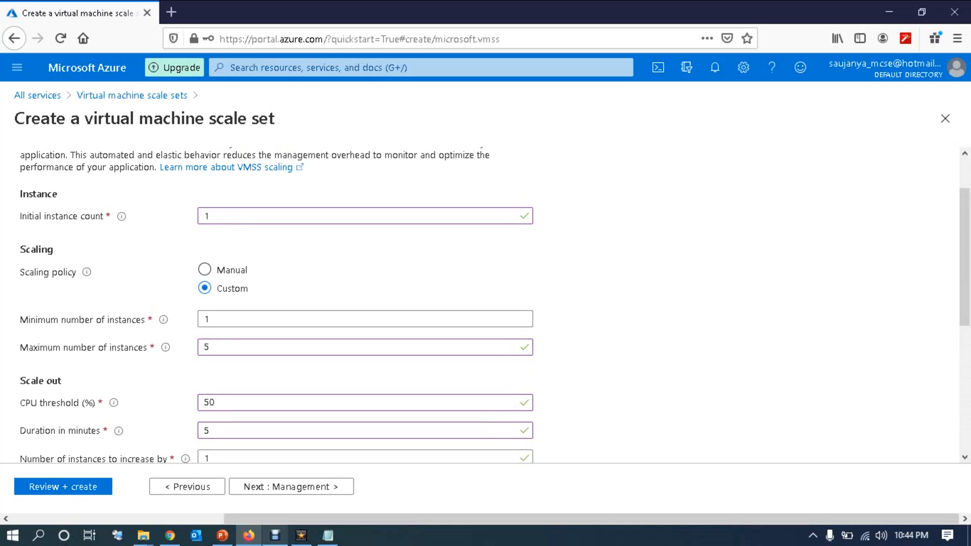
{"action": "left_click_drag", "start_coordinate": [964, 257], "coordinate": [964, 324]}
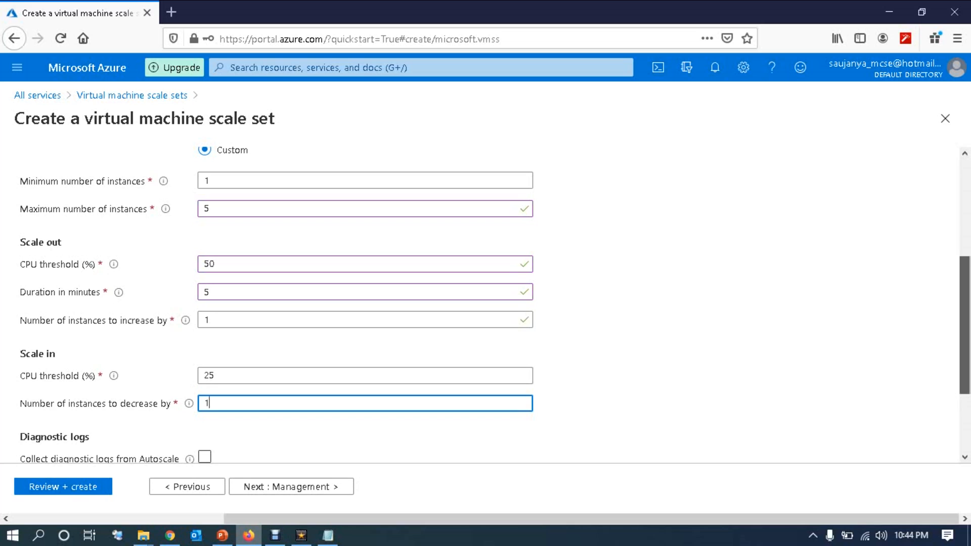
{"action": "scroll", "coordinate": [485, 303], "scroll_direction": "down", "scroll_amount": 3}
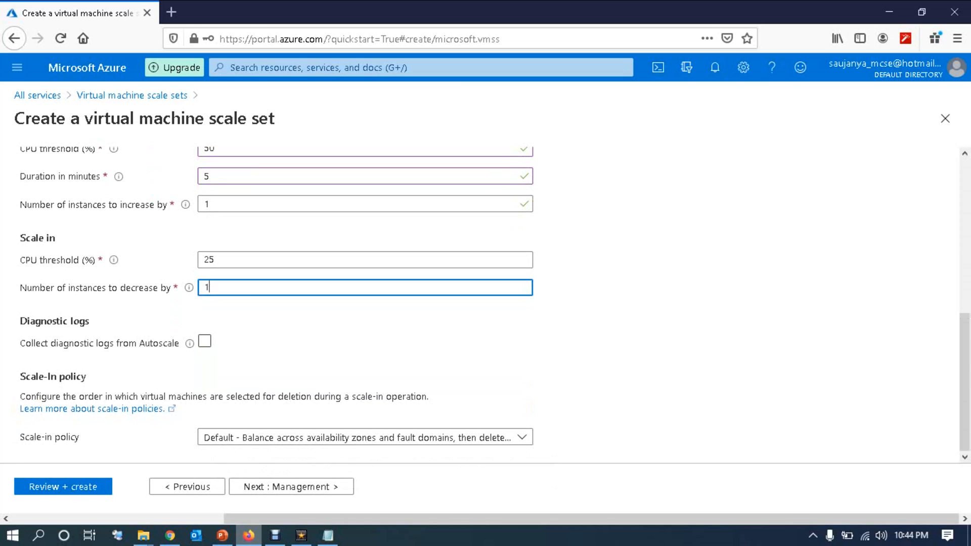
Step: Pass through the Management and Health tabs with their defaults to reach Advanced
{"action": "left_click", "coordinate": [292, 486]}
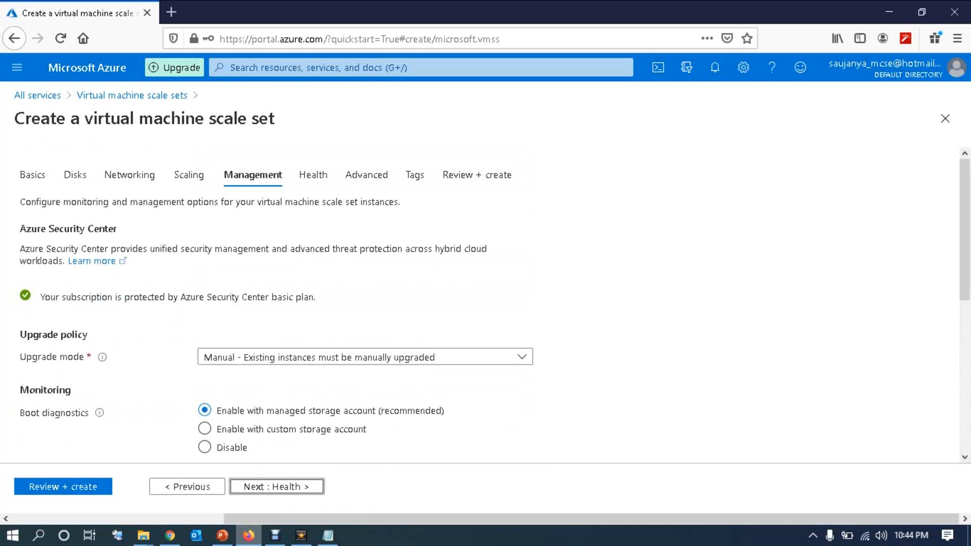
{"action": "scroll", "coordinate": [486, 303], "scroll_direction": "down", "scroll_amount": 2}
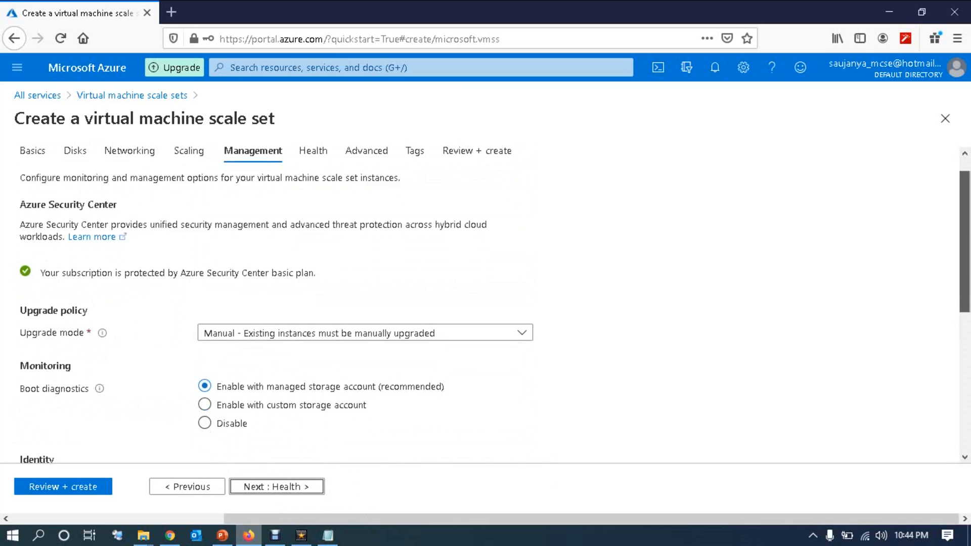
{"action": "scroll", "coordinate": [485, 303], "scroll_direction": "down", "scroll_amount": 1}
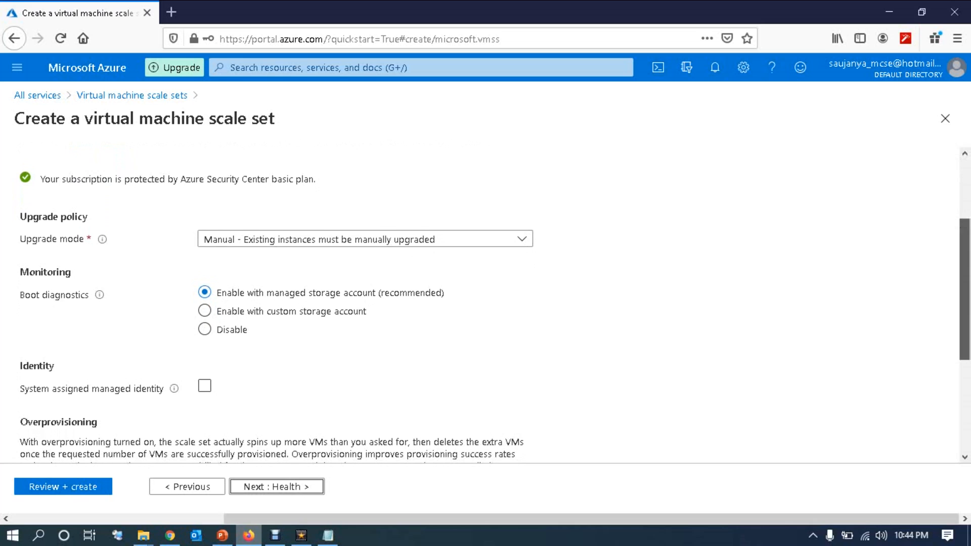
{"action": "scroll", "coordinate": [485, 304], "scroll_direction": "down", "scroll_amount": 2}
{"action": "scroll", "coordinate": [486, 303], "scroll_direction": "down", "scroll_amount": 3}
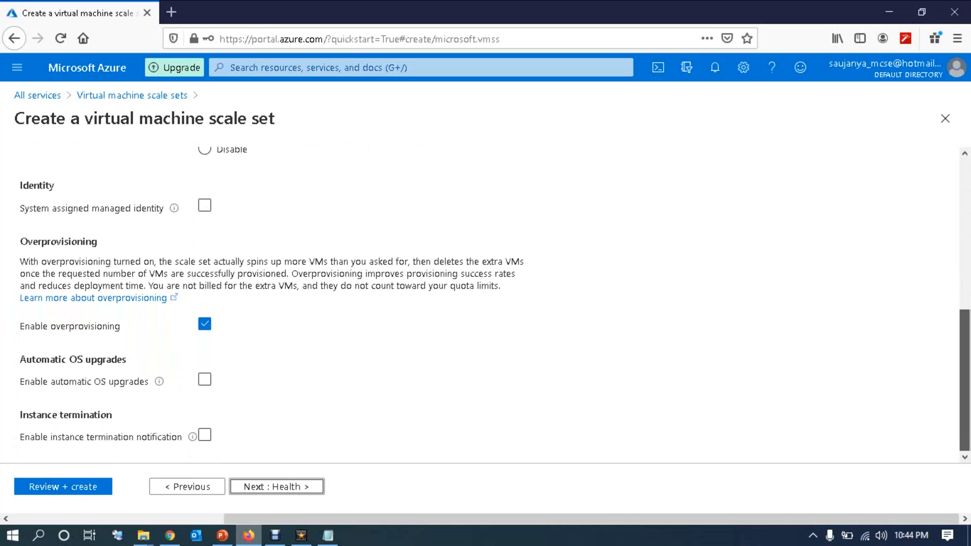
{"action": "key", "text": "Return"}
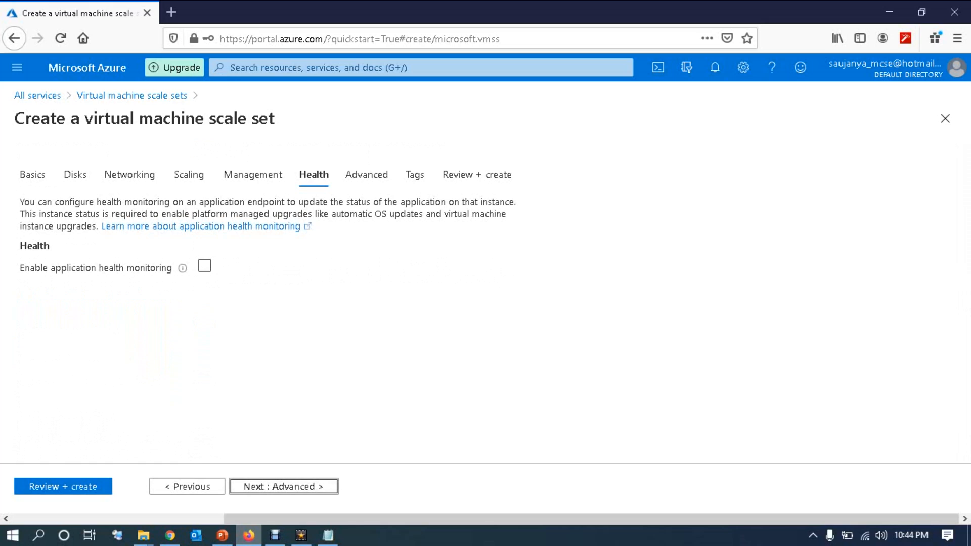
{"action": "key", "text": "Return"}
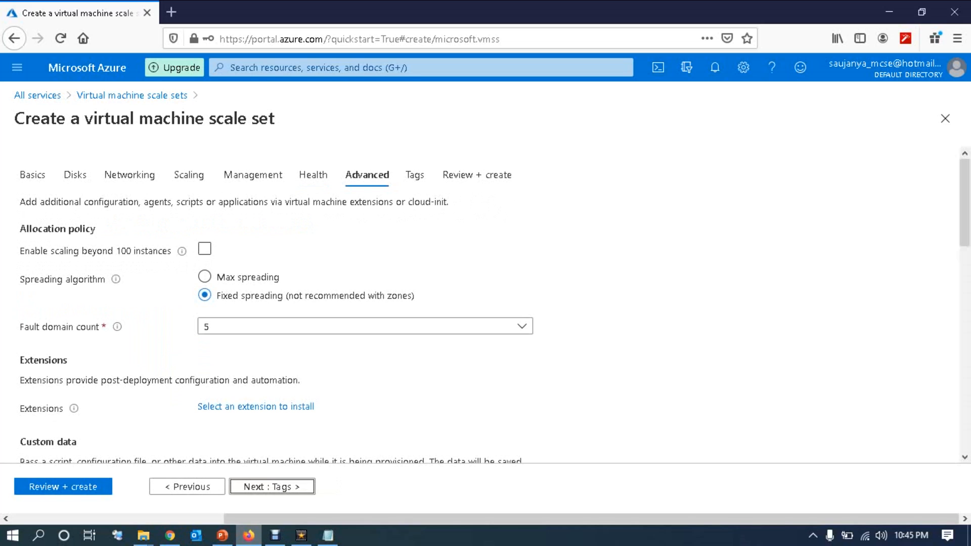
Step: Keep fault domain count 5, enable scaling beyond 100 instances, and proceed to Tags
{"action": "left_click", "coordinate": [521, 327]}
{"action": "left_click", "coordinate": [522, 326]}
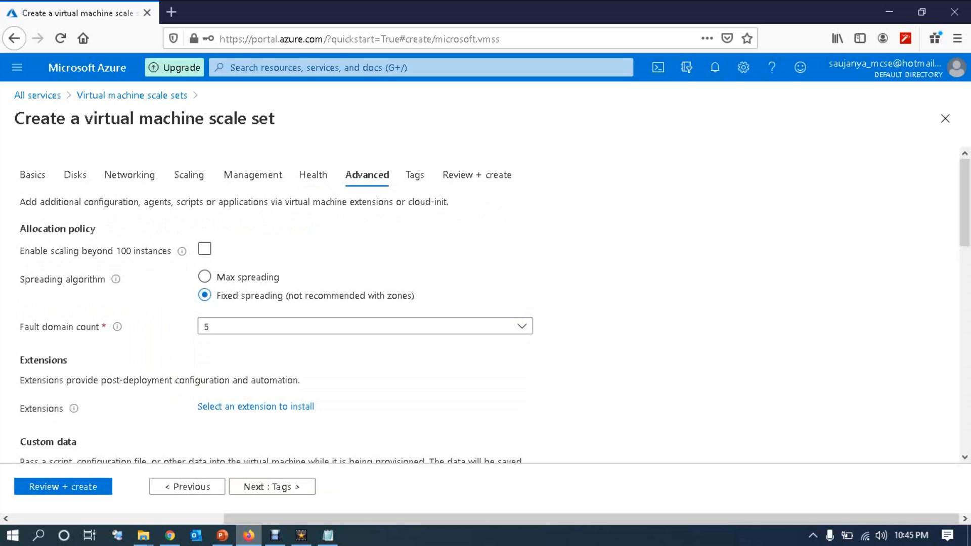
{"action": "scroll", "coordinate": [485, 303], "scroll_direction": "down", "scroll_amount": 2}
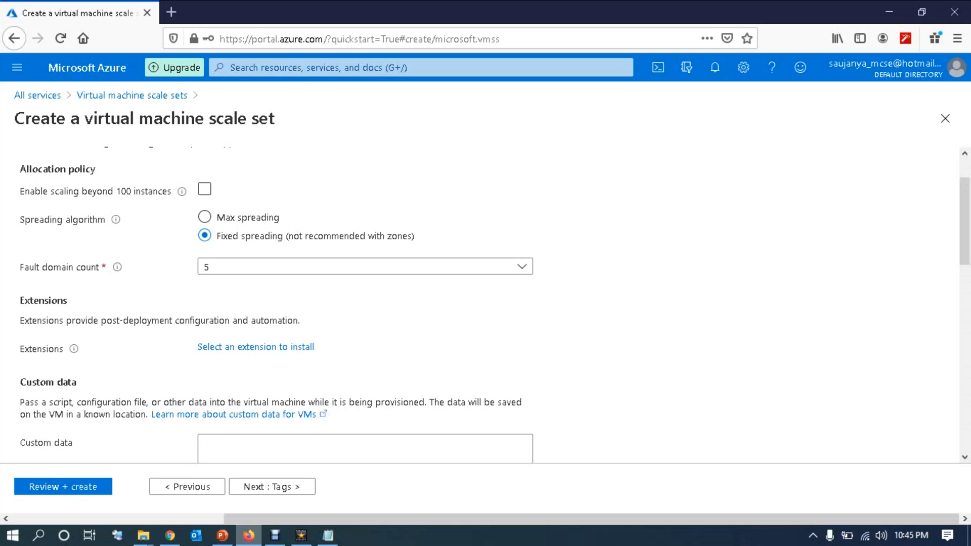
{"action": "left_click", "coordinate": [204, 188]}
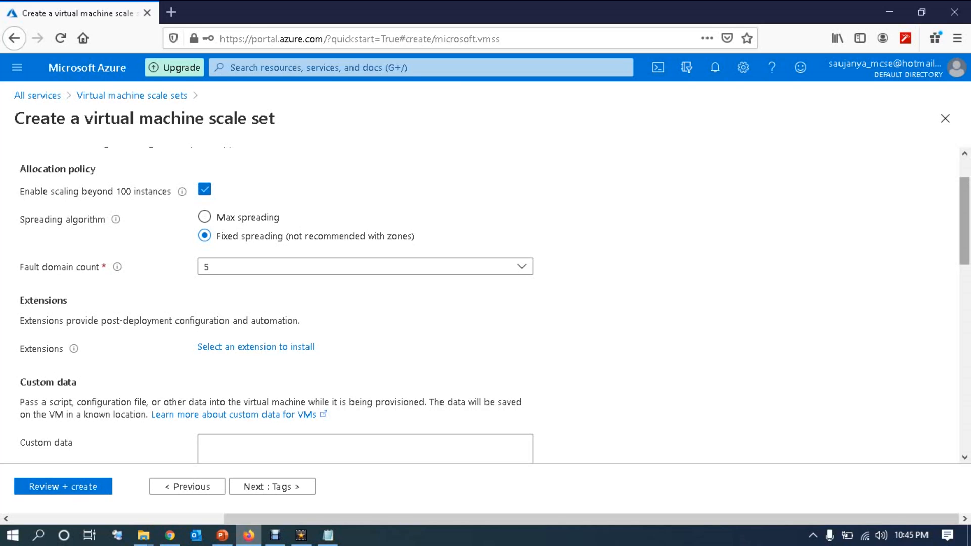
{"action": "scroll", "coordinate": [485, 303], "scroll_direction": "down", "scroll_amount": 3}
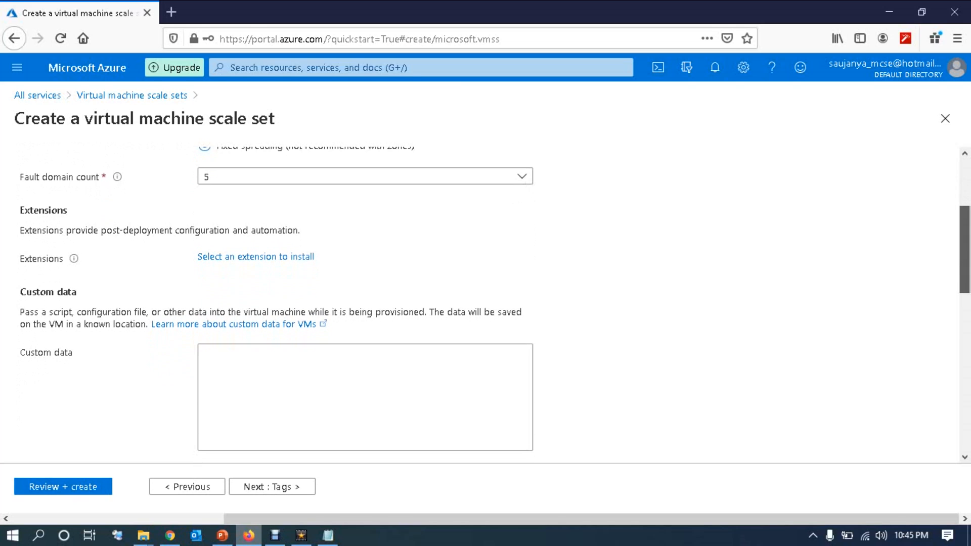
{"action": "scroll", "coordinate": [485, 303], "scroll_direction": "down", "scroll_amount": 2}
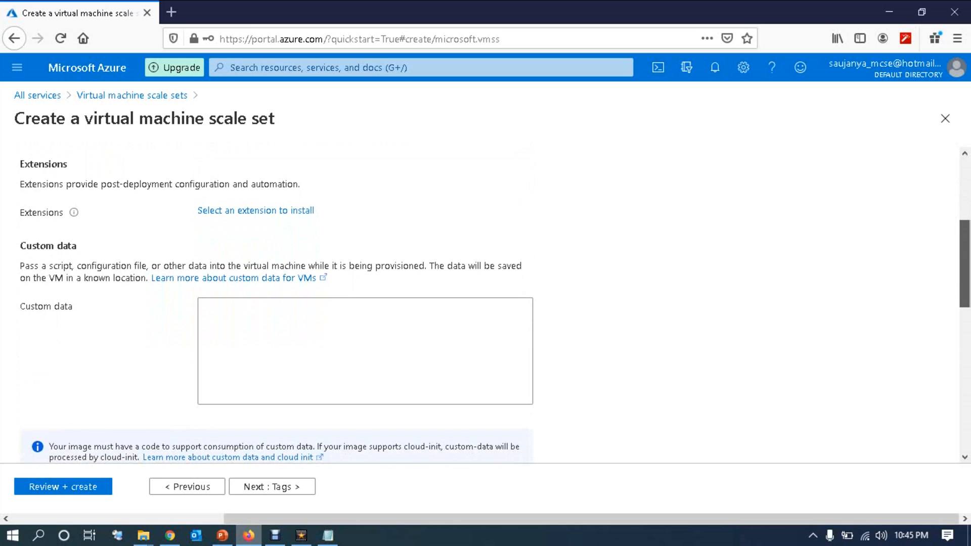
{"action": "scroll", "coordinate": [485, 303], "scroll_direction": "down", "scroll_amount": 10}
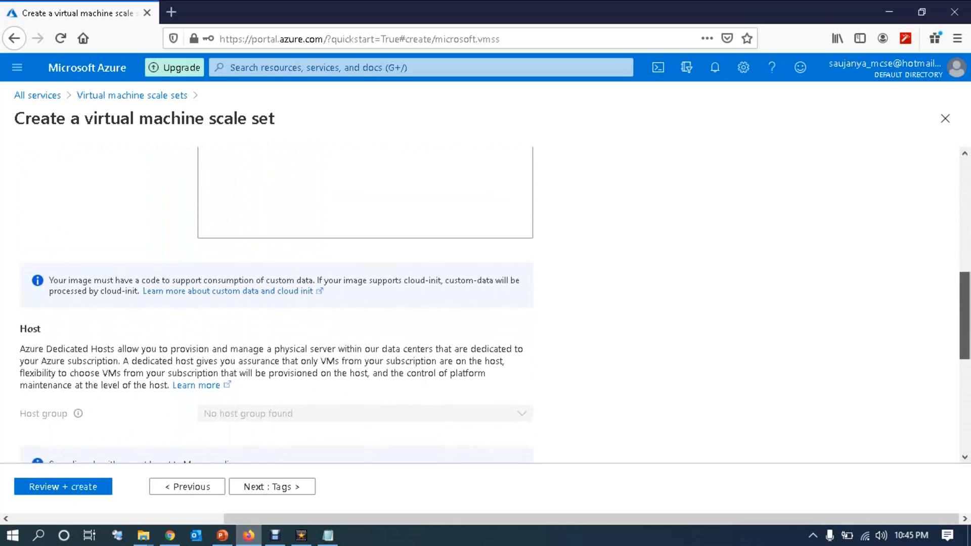
{"action": "scroll", "coordinate": [485, 303], "scroll_direction": "down", "scroll_amount": 4}
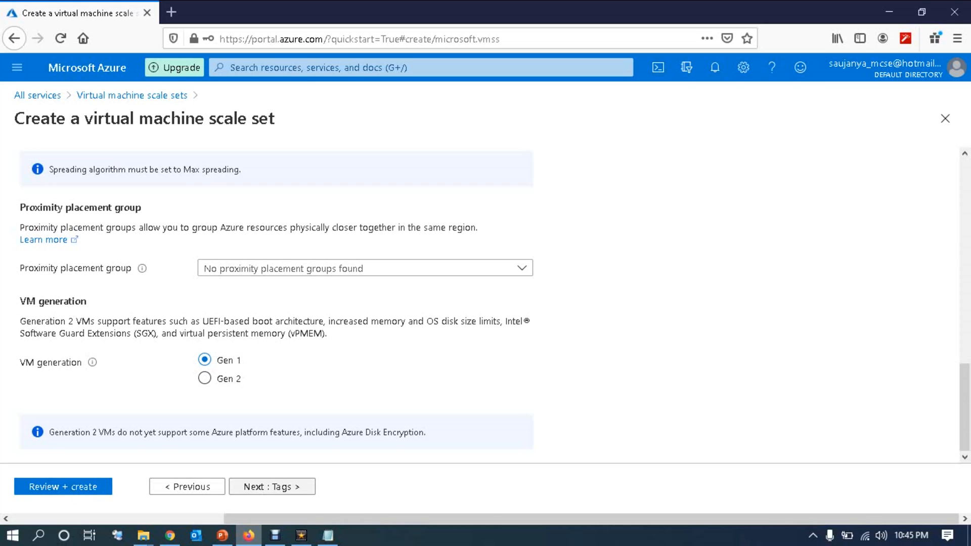
{"action": "left_click", "coordinate": [272, 486]}
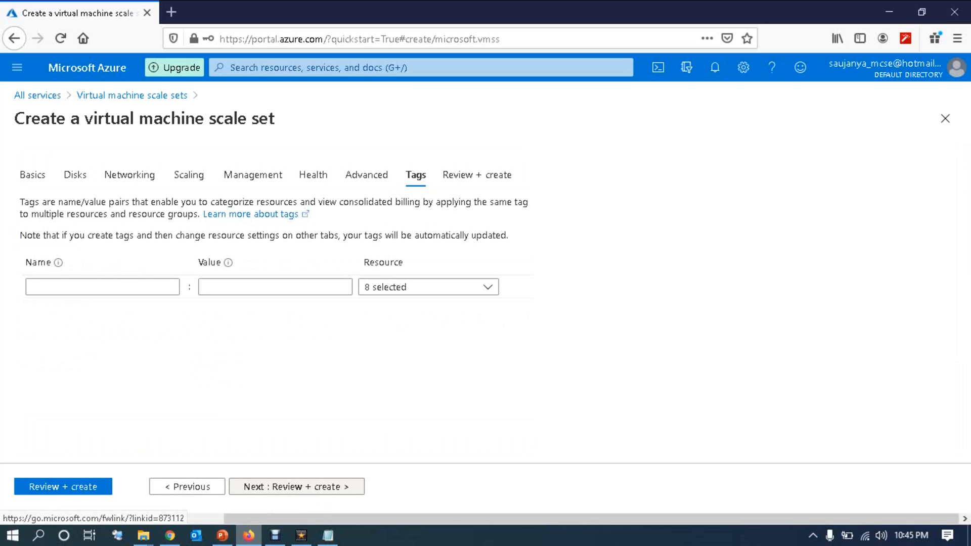
Step: Review the scaling summary: 1–5 instances, out at 50% CPU by 1, in at 25% by 1
{"action": "left_click", "coordinate": [272, 486]}
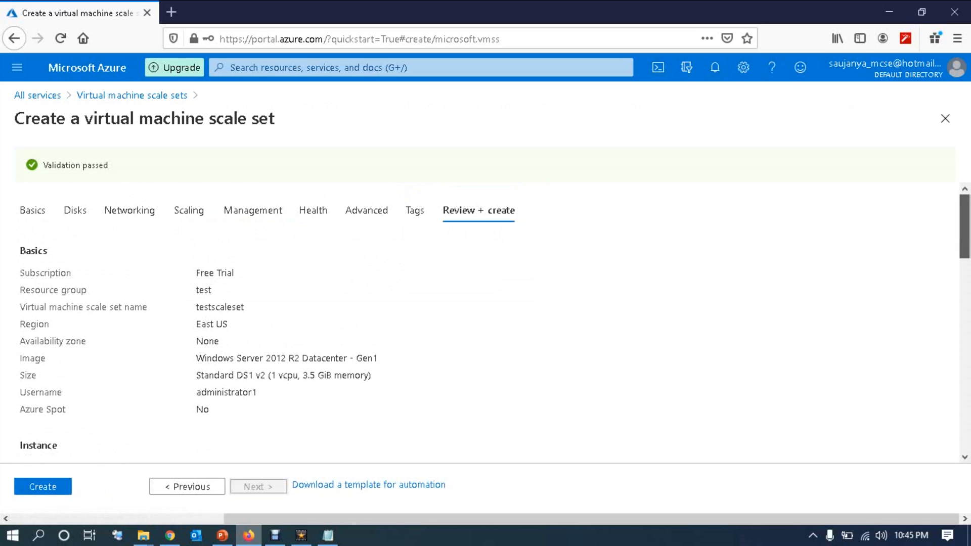
{"action": "scroll", "coordinate": [485, 324], "scroll_direction": "down", "scroll_amount": 3}
{"action": "scroll", "coordinate": [486, 323], "scroll_direction": "down", "scroll_amount": 2}
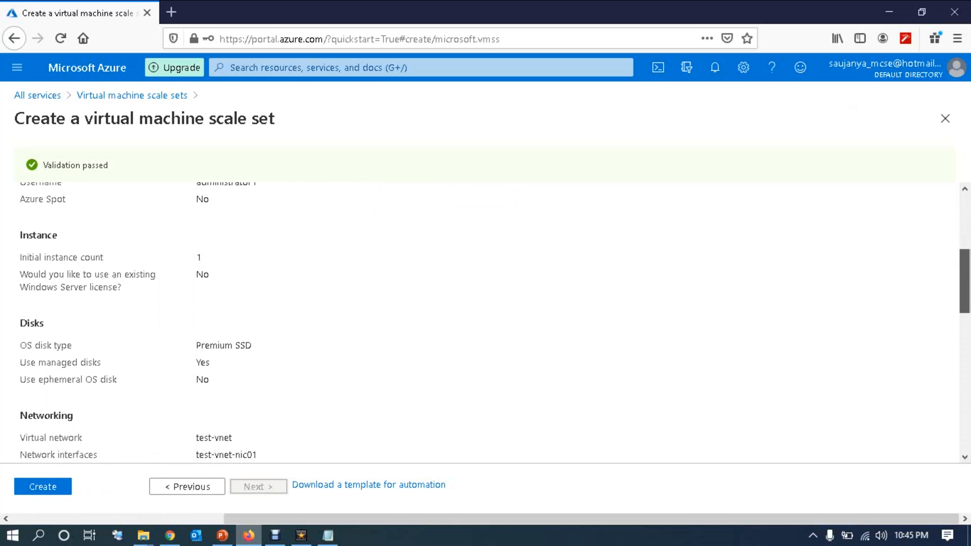
{"action": "scroll", "coordinate": [486, 324], "scroll_direction": "down", "scroll_amount": 4}
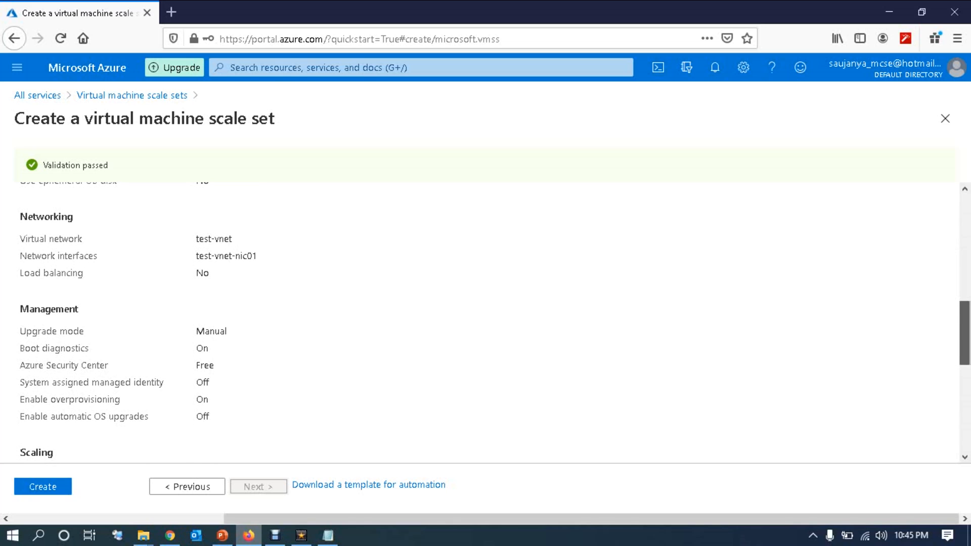
{"action": "scroll", "coordinate": [485, 323], "scroll_direction": "down", "scroll_amount": 5}
{"action": "scroll", "coordinate": [486, 323], "scroll_direction": "up", "scroll_amount": 1}
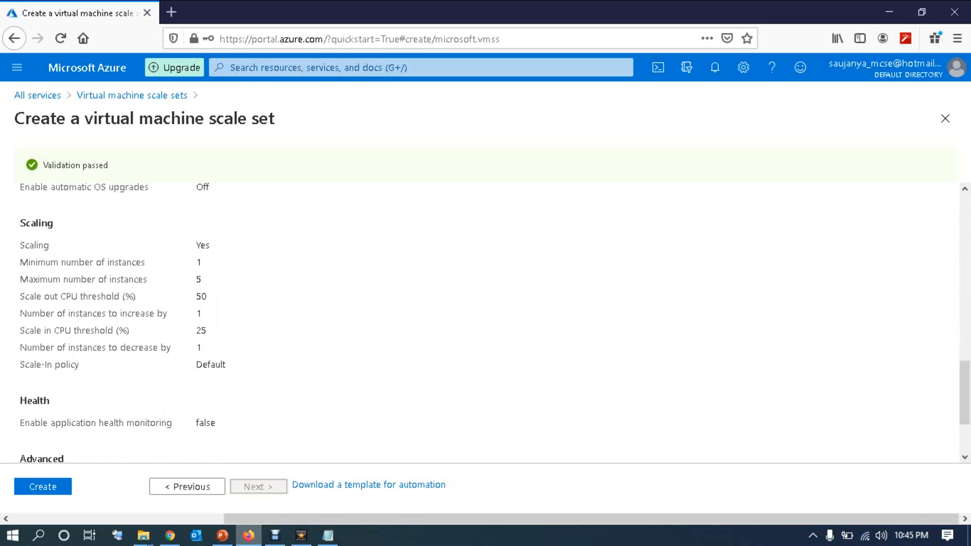
{"action": "left_click_drag", "start_coordinate": [196, 263], "coordinate": [202, 262]}
{"action": "double_click", "coordinate": [199, 279]}
{"action": "left_click", "coordinate": [201, 280]}
{"action": "double_click", "coordinate": [201, 297]}
{"action": "double_click", "coordinate": [198, 313]}
{"action": "left_click", "coordinate": [200, 314]}
{"action": "double_click", "coordinate": [200, 330]}
{"action": "left_click_drag", "start_coordinate": [202, 347], "coordinate": [138, 347]}
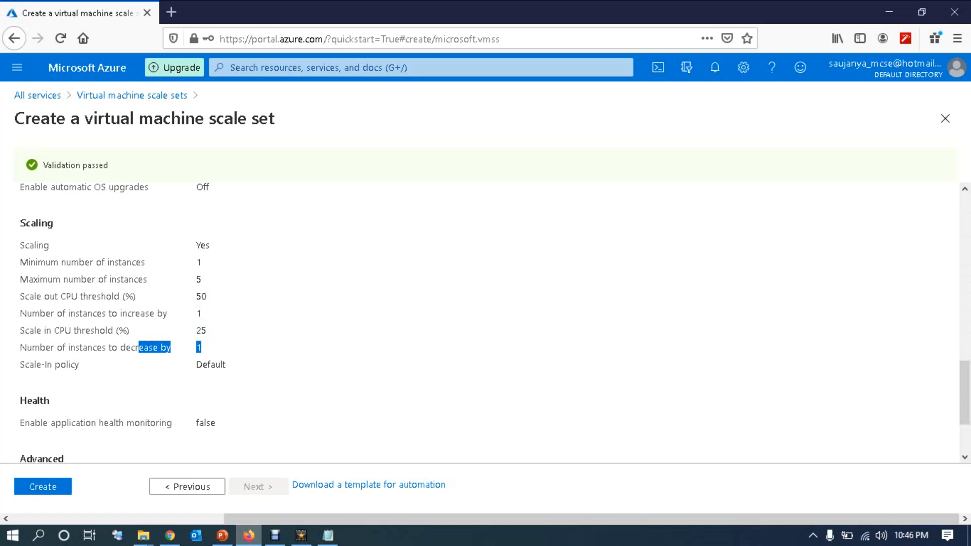
Step: Submit testscaleset for creation
{"action": "scroll", "coordinate": [485, 324], "scroll_direction": "down", "scroll_amount": 3}
{"action": "scroll", "coordinate": [486, 324], "scroll_direction": "down", "scroll_amount": 1}
{"action": "left_click", "coordinate": [43, 486]}
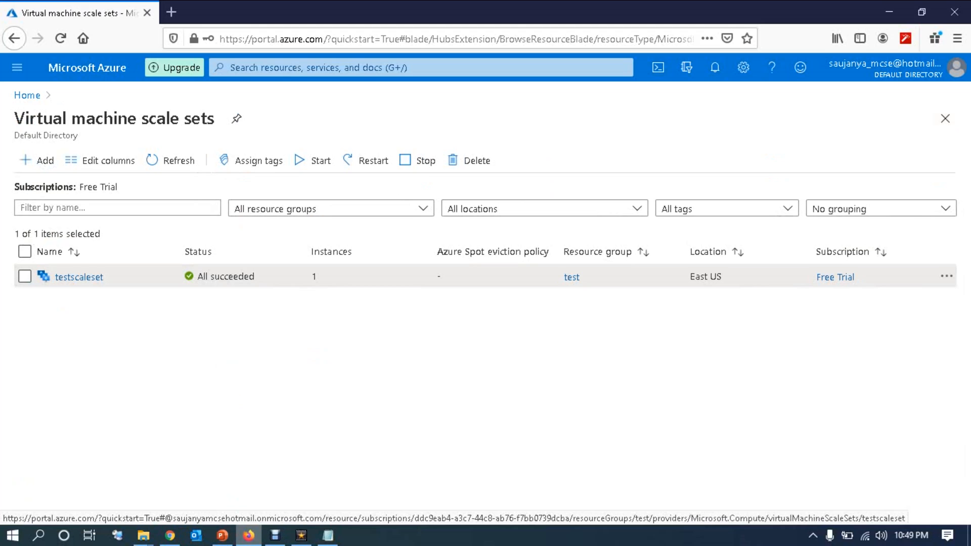
Step: Open testscaleset's Instances, inspect testscaleset_1's details, and return to the instance list
{"action": "left_click", "coordinate": [79, 277]}
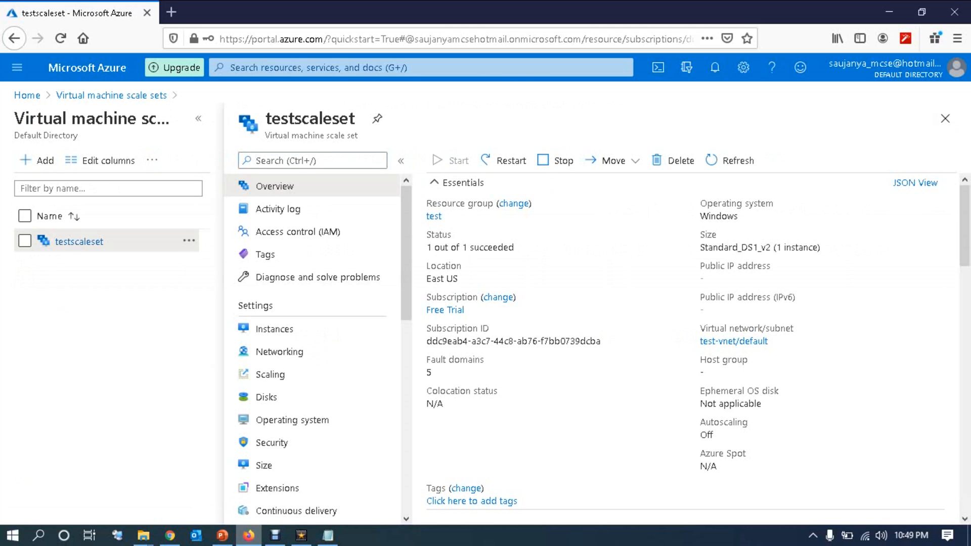
{"action": "left_click", "coordinate": [275, 329]}
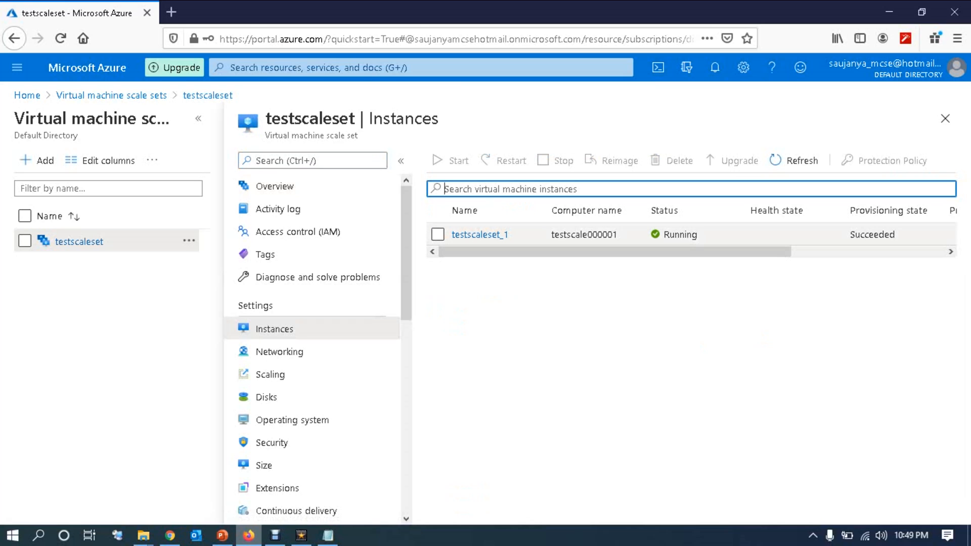
{"action": "left_click", "coordinate": [479, 235]}
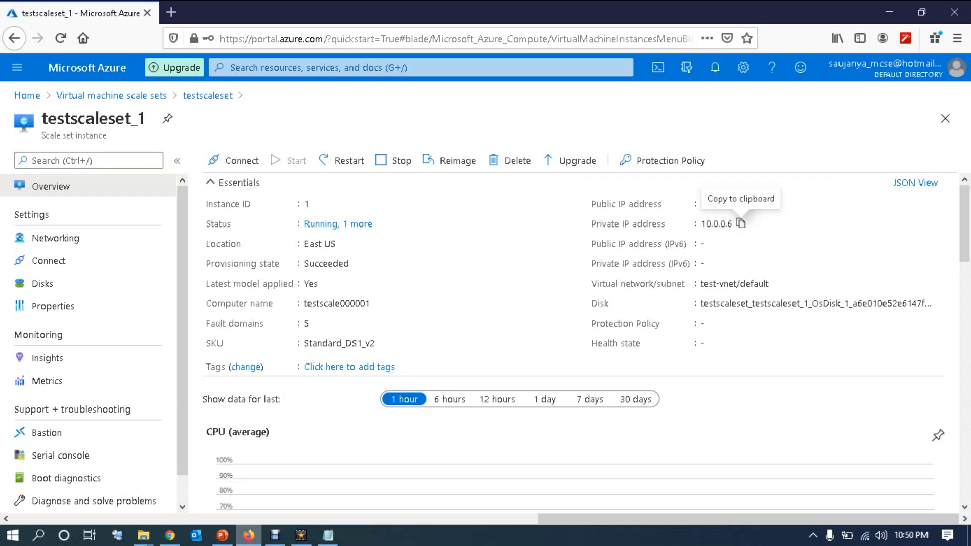
{"action": "left_click", "coordinate": [945, 118]}
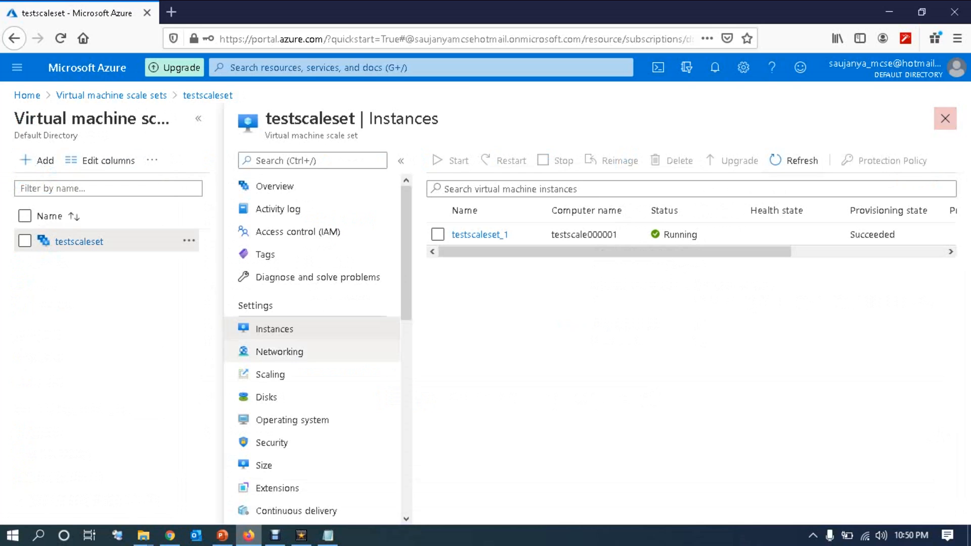
{"action": "scroll", "coordinate": [318, 349], "scroll_direction": "down", "scroll_amount": 2}
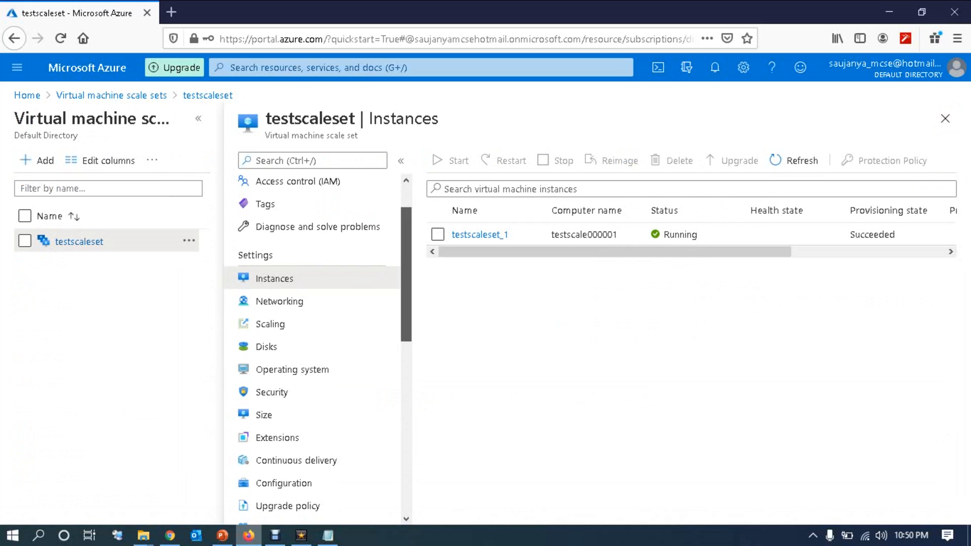
Step: Check testscaleset's Scale-In Policy, then select Custom autoscale (TestScaleSetautoscale, 1–5 instances, default 1)
{"action": "left_click", "coordinate": [270, 324]}
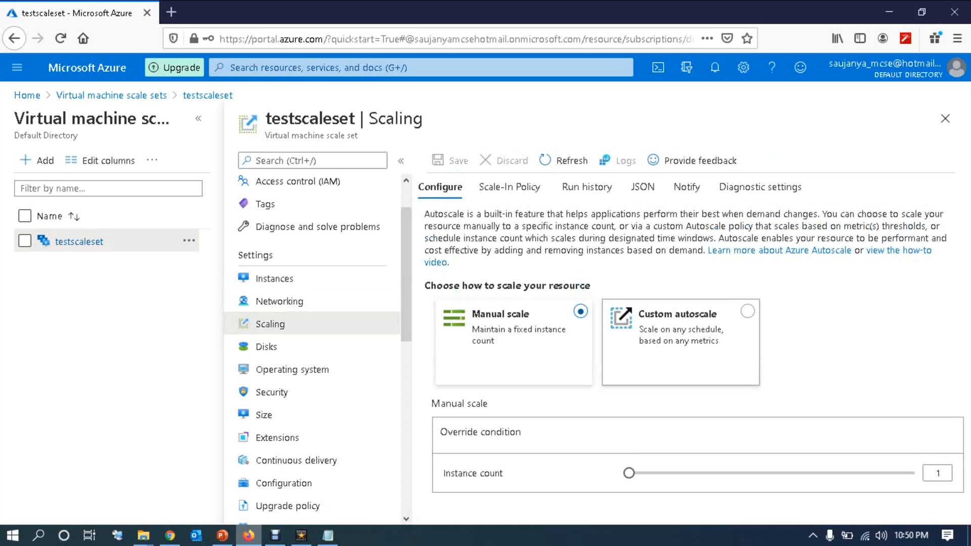
{"action": "left_click", "coordinate": [510, 187]}
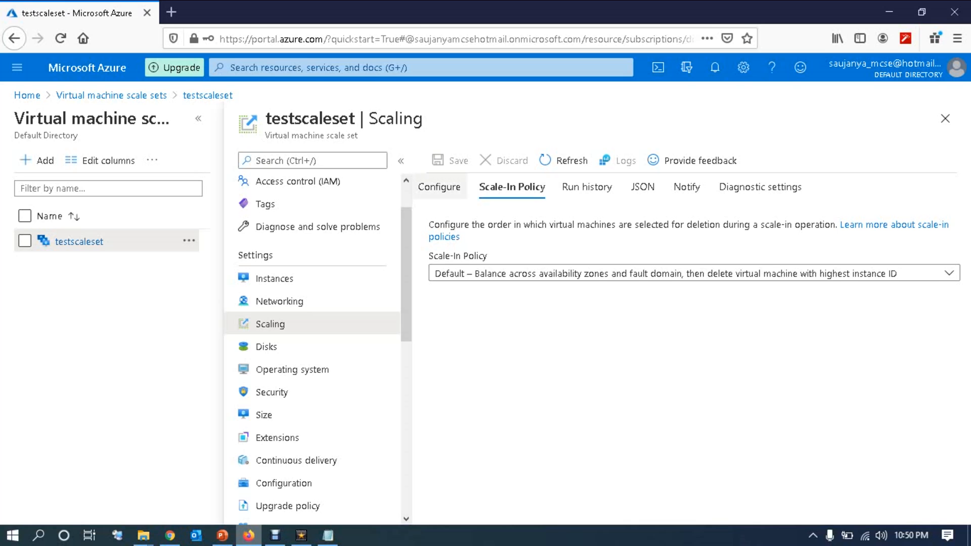
{"action": "left_click", "coordinate": [439, 187]}
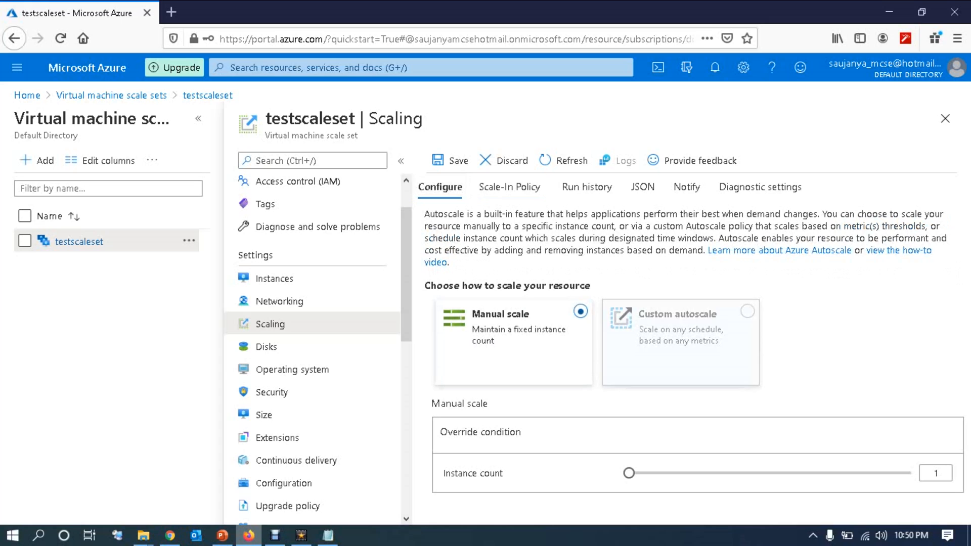
{"action": "left_click", "coordinate": [680, 336]}
{"action": "left_click_drag", "start_coordinate": [965, 263], "coordinate": [964, 418]}
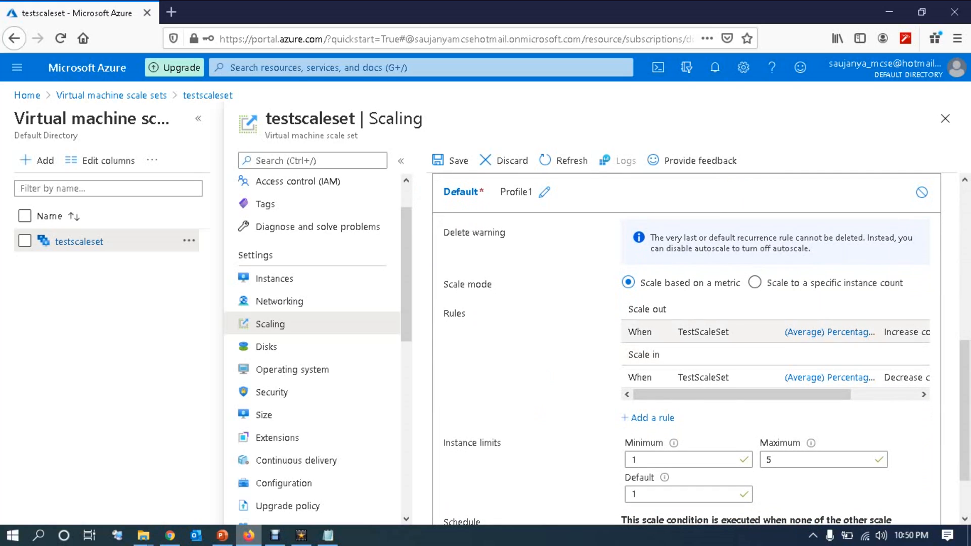
Step: Inspect the scale-out rule's settings, including its instance count of 1, and close it
{"action": "left_click", "coordinate": [703, 332]}
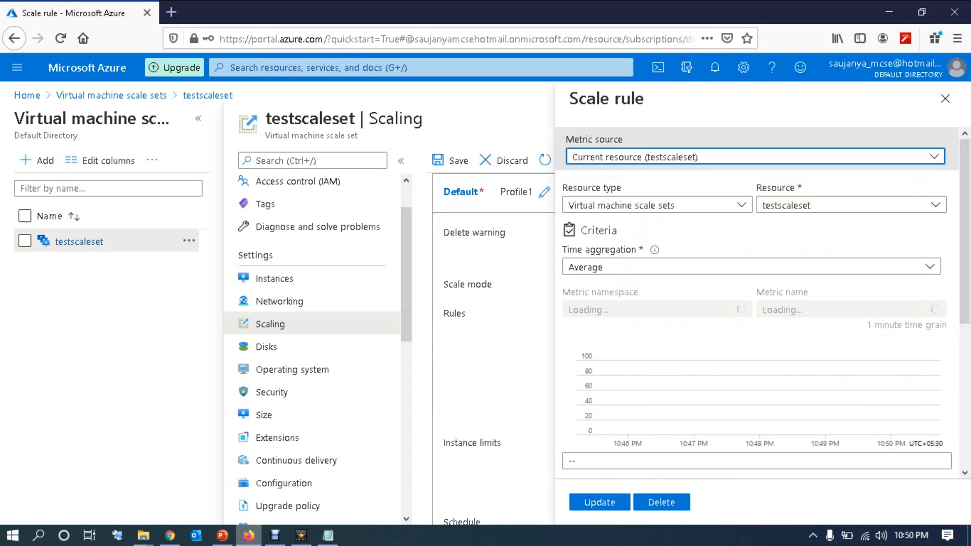
{"action": "left_click_drag", "start_coordinate": [964, 242], "coordinate": [964, 362]}
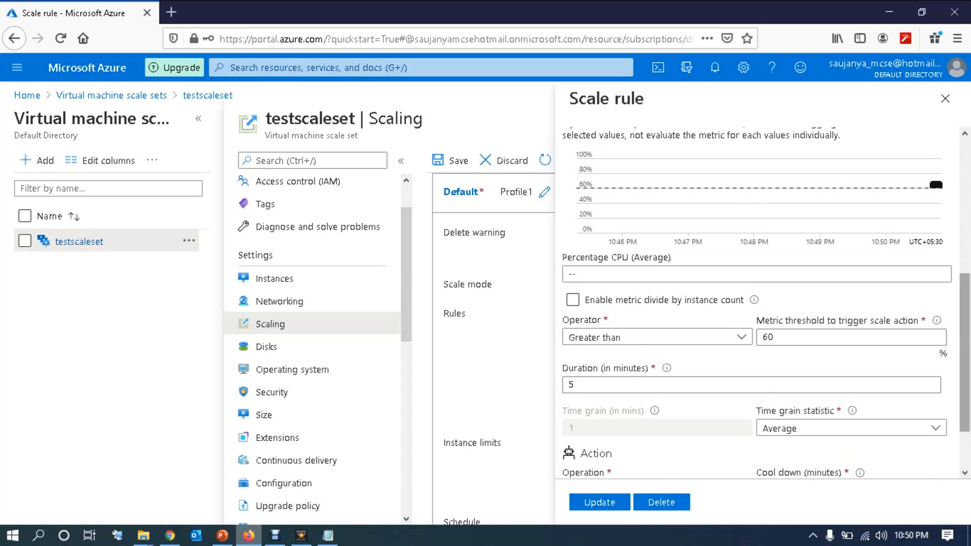
{"action": "left_click_drag", "start_coordinate": [965, 377], "coordinate": [964, 415]}
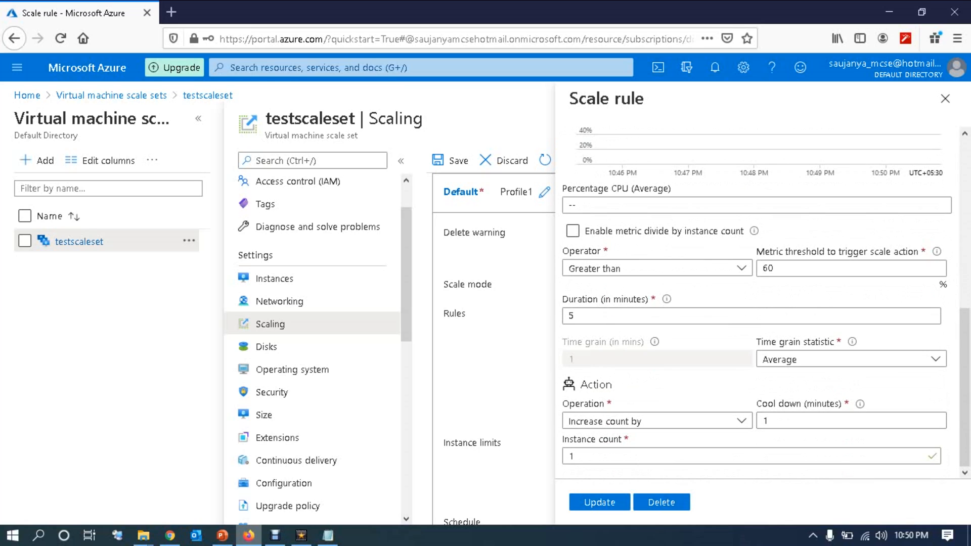
{"action": "double_click", "coordinate": [570, 456]}
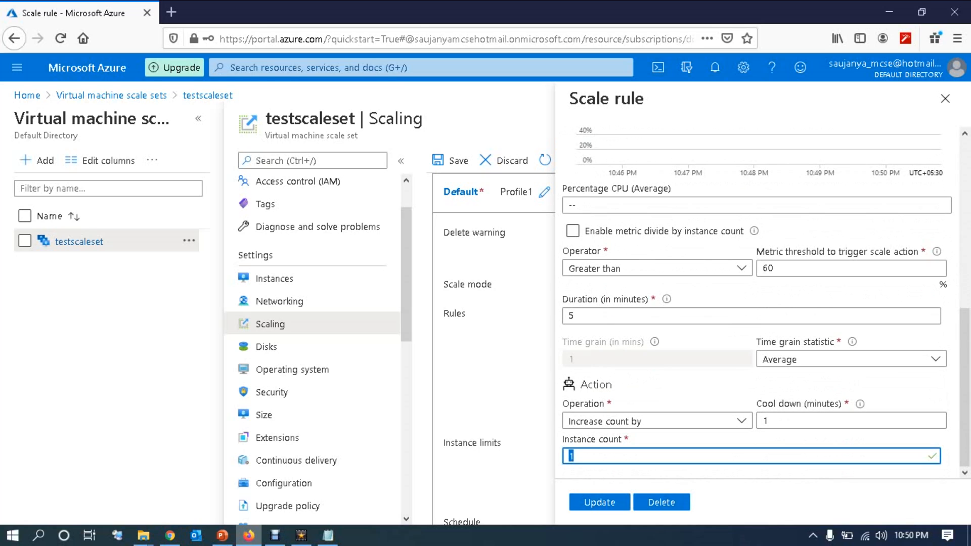
{"action": "left_click", "coordinate": [944, 99]}
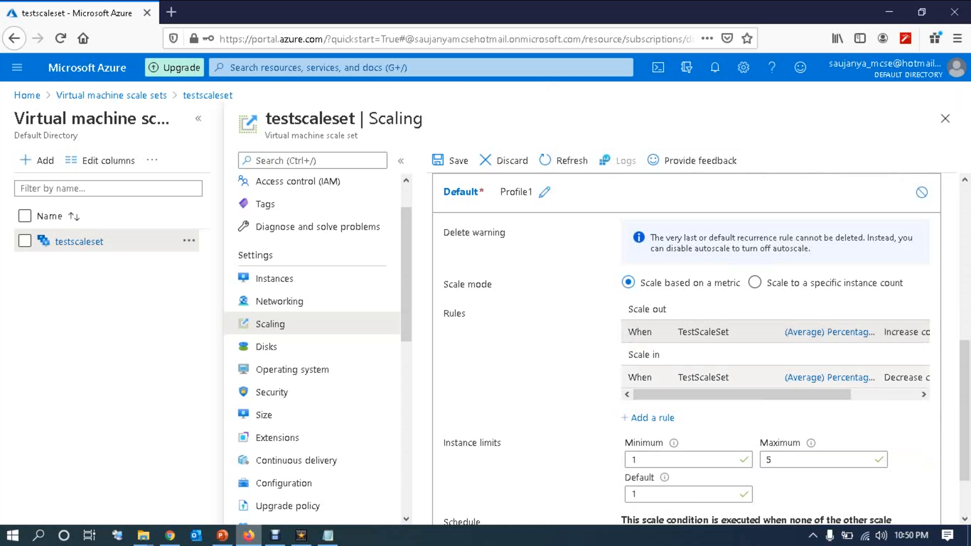
Step: Review the scale-in rule (CPU below 25% for 5 minutes, decrease by 1), then view Instances
{"action": "left_click", "coordinate": [829, 378]}
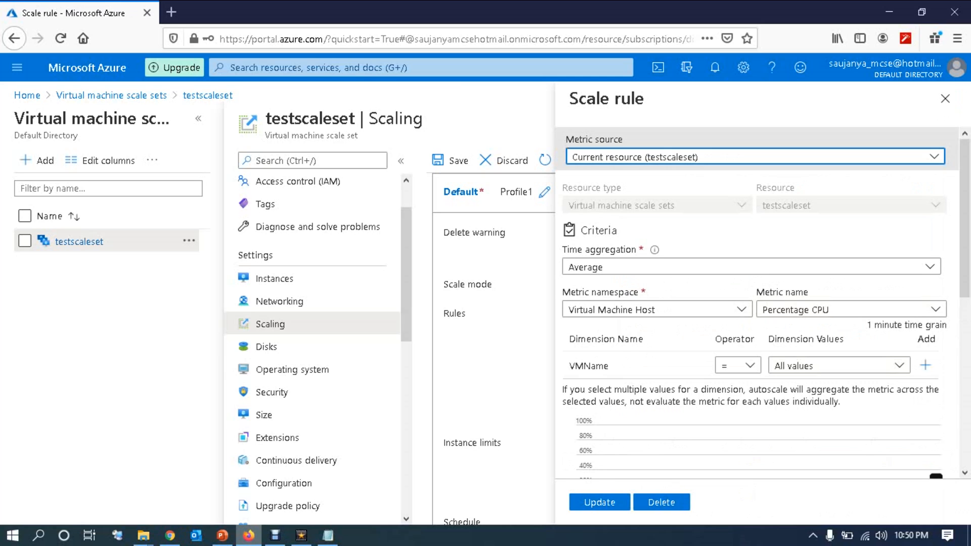
{"action": "scroll", "coordinate": [758, 303], "scroll_direction": "down", "scroll_amount": 6}
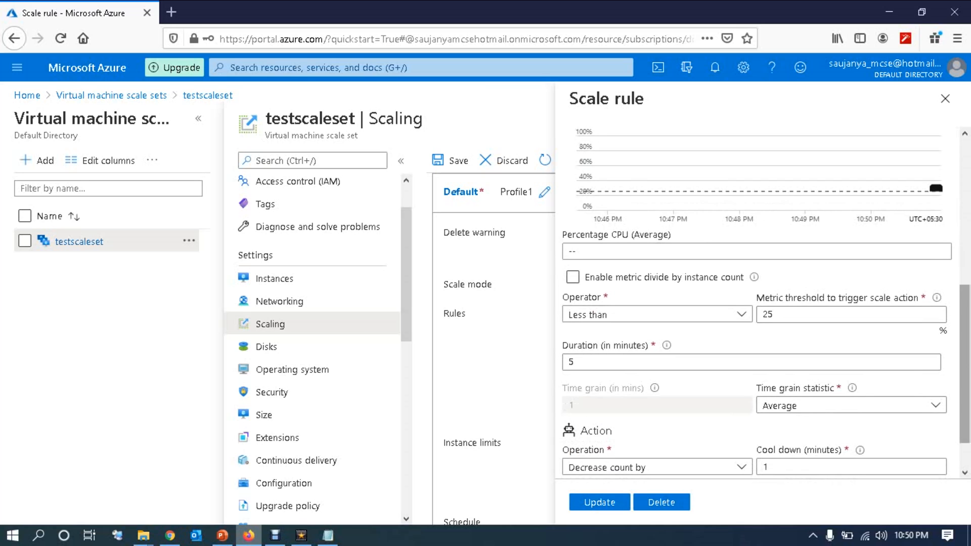
{"action": "scroll", "coordinate": [759, 303], "scroll_direction": "down", "scroll_amount": 1}
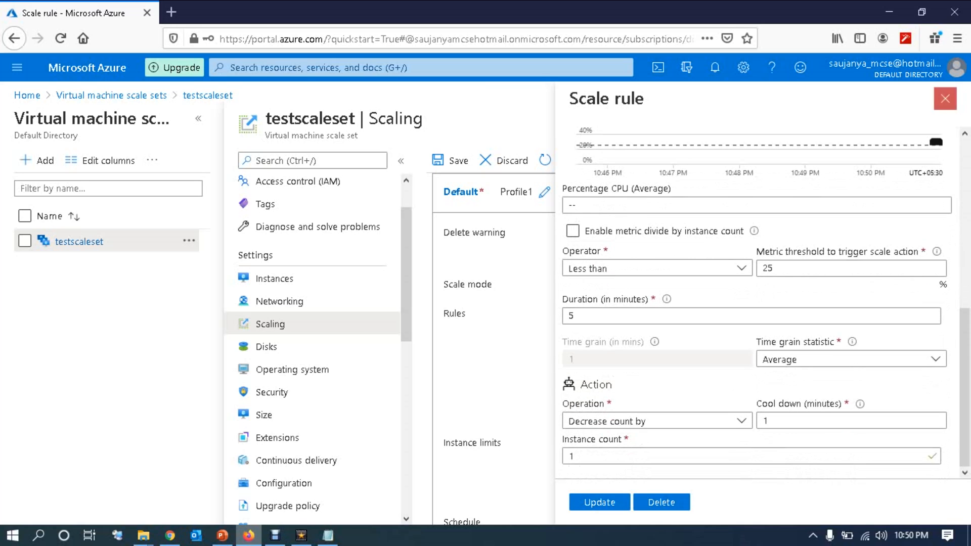
{"action": "left_click", "coordinate": [945, 99]}
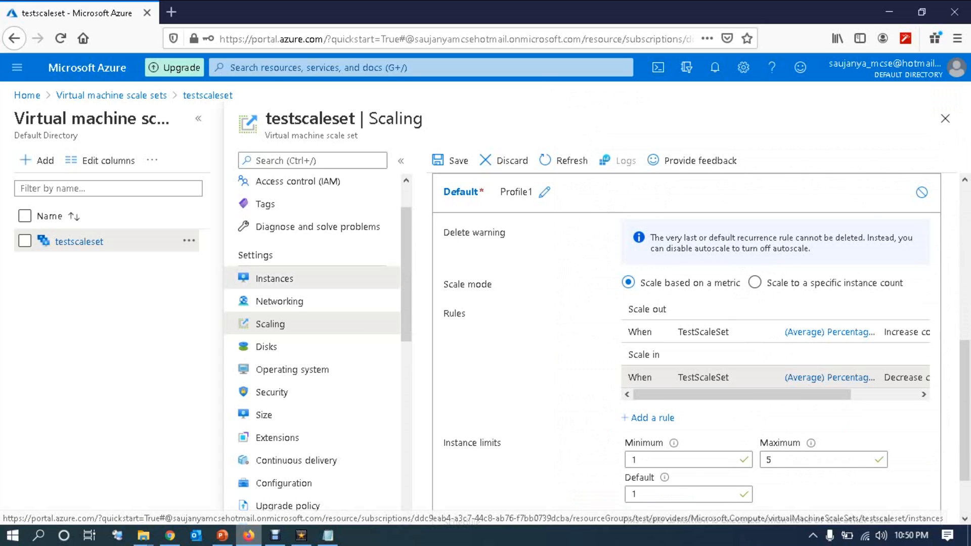
{"action": "left_click", "coordinate": [275, 279]}
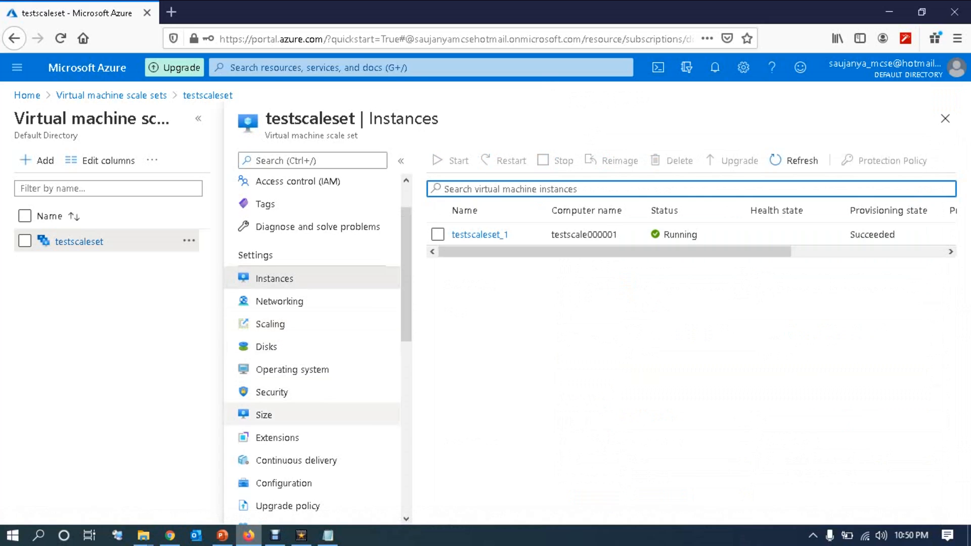
Step: Look through testscaleset's VM size options and its alerts page
{"action": "left_click", "coordinate": [263, 414]}
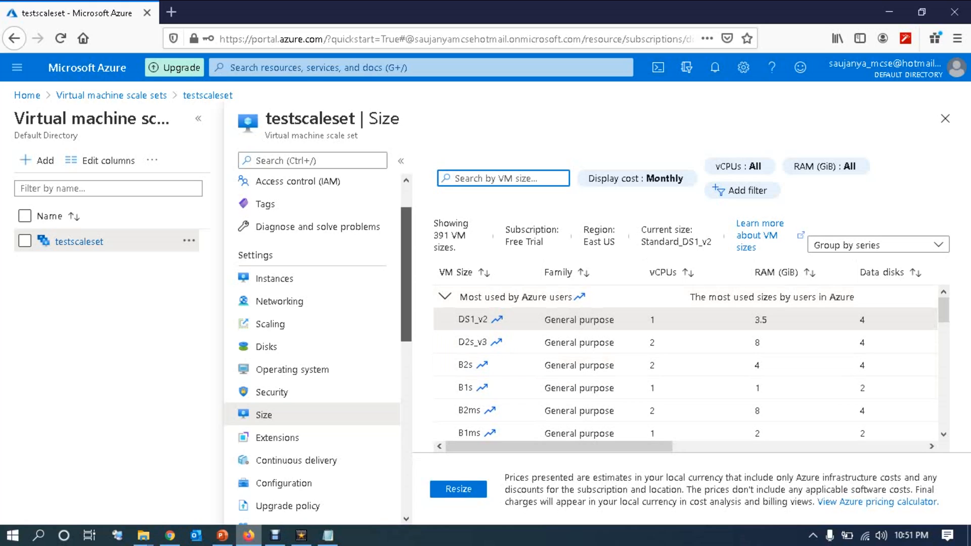
{"action": "scroll", "coordinate": [312, 354], "scroll_direction": "down", "scroll_amount": 2}
{"action": "scroll", "coordinate": [312, 349], "scroll_direction": "down", "scroll_amount": 5}
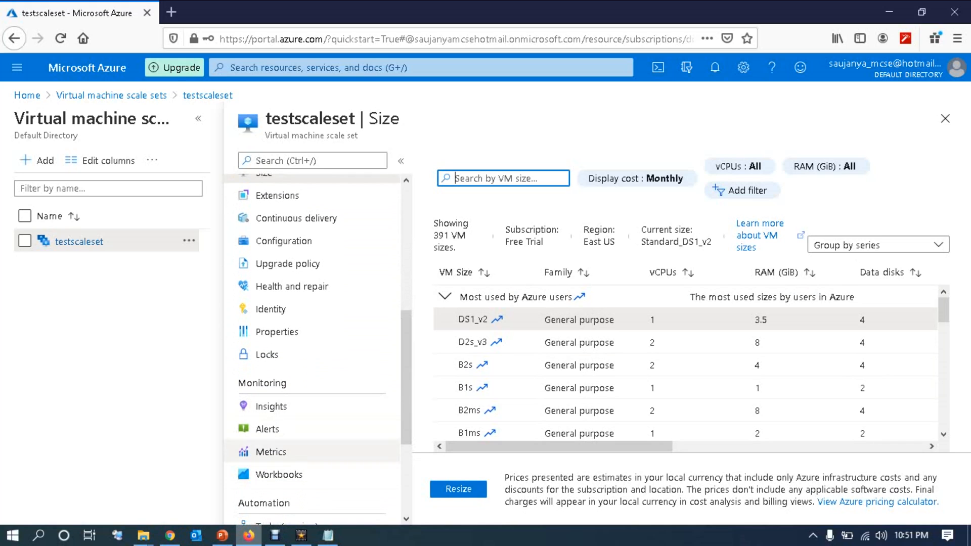
{"action": "left_click", "coordinate": [267, 429]}
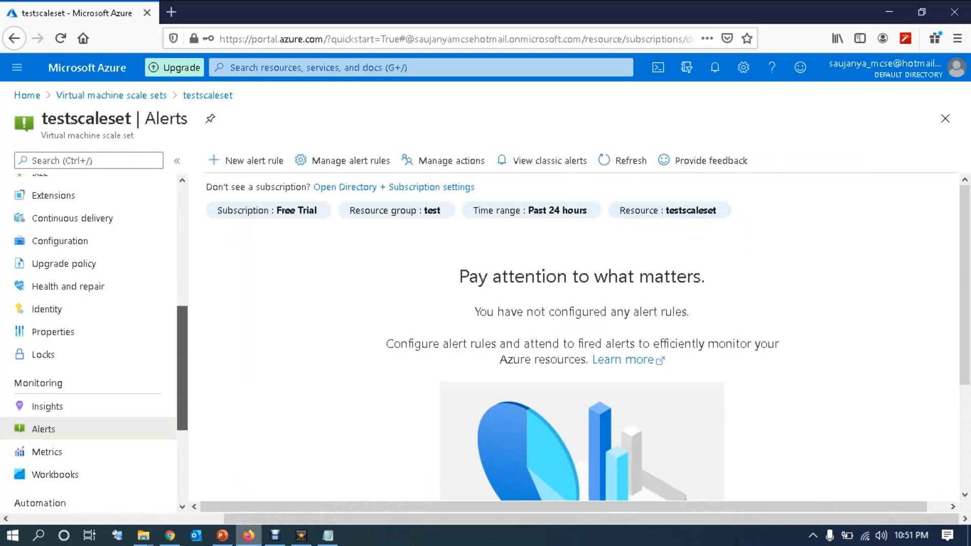
{"action": "scroll", "coordinate": [89, 341], "scroll_direction": "down", "scroll_amount": 4}
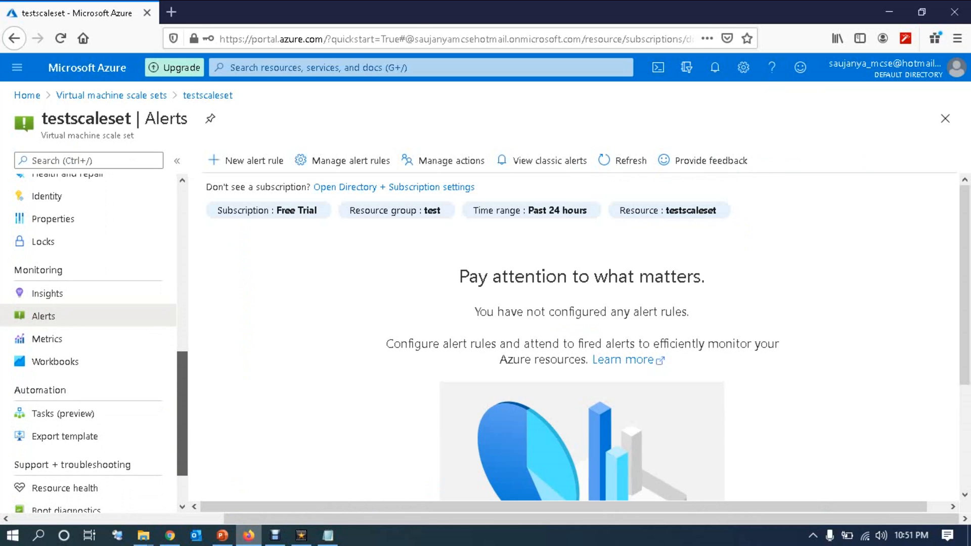
Step: View testscaleset's metrics charts and instance list, then go back to the portal Home page
{"action": "left_click", "coordinate": [47, 339]}
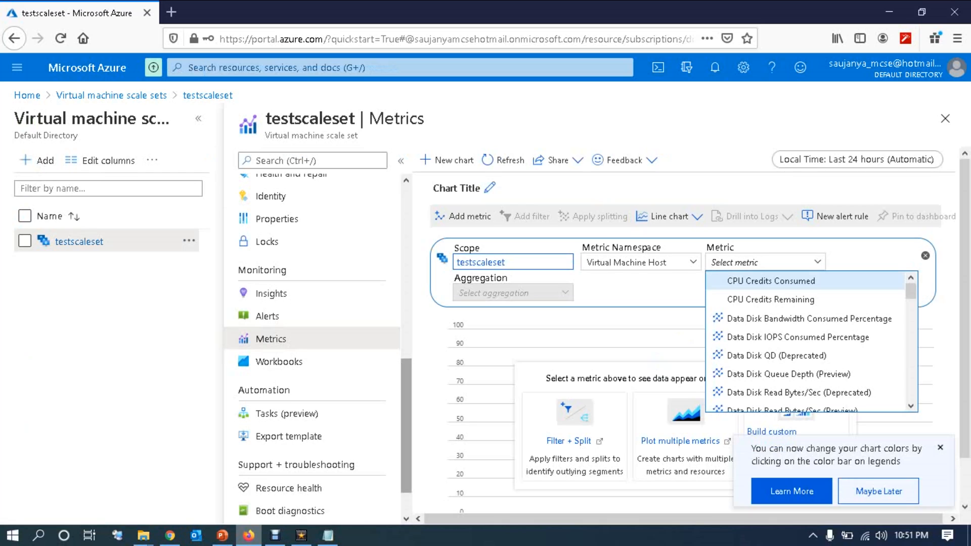
{"action": "scroll", "coordinate": [312, 277], "scroll_direction": "up", "scroll_amount": 8}
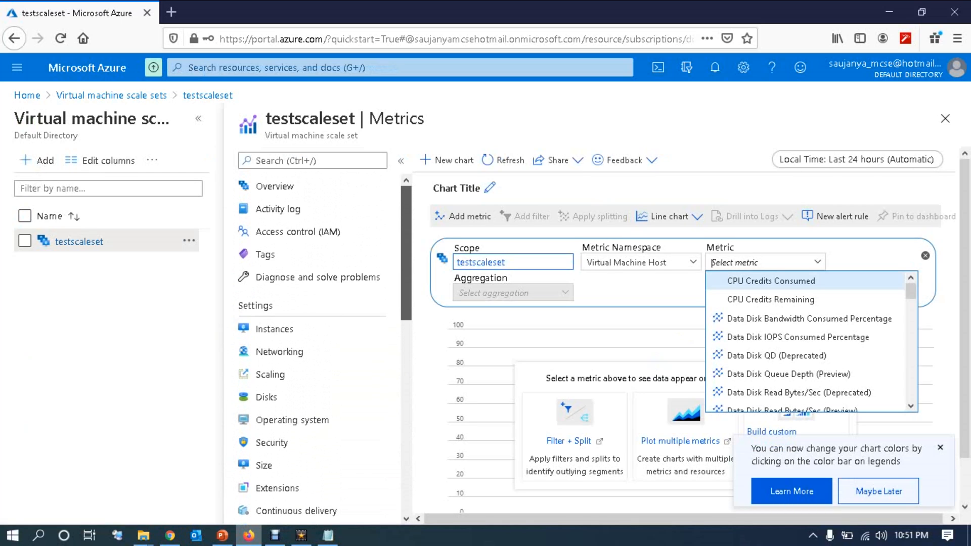
{"action": "left_click", "coordinate": [274, 329]}
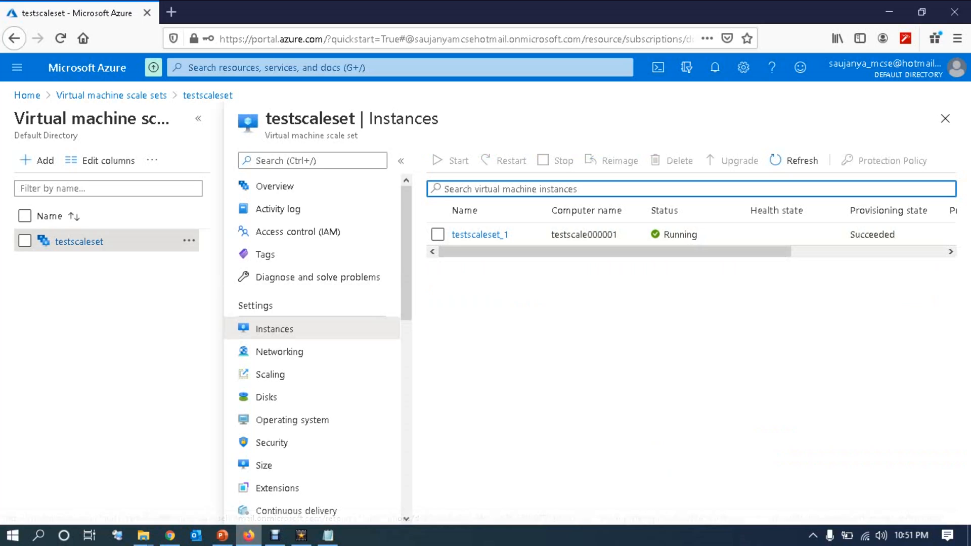
{"action": "left_click", "coordinate": [28, 96]}
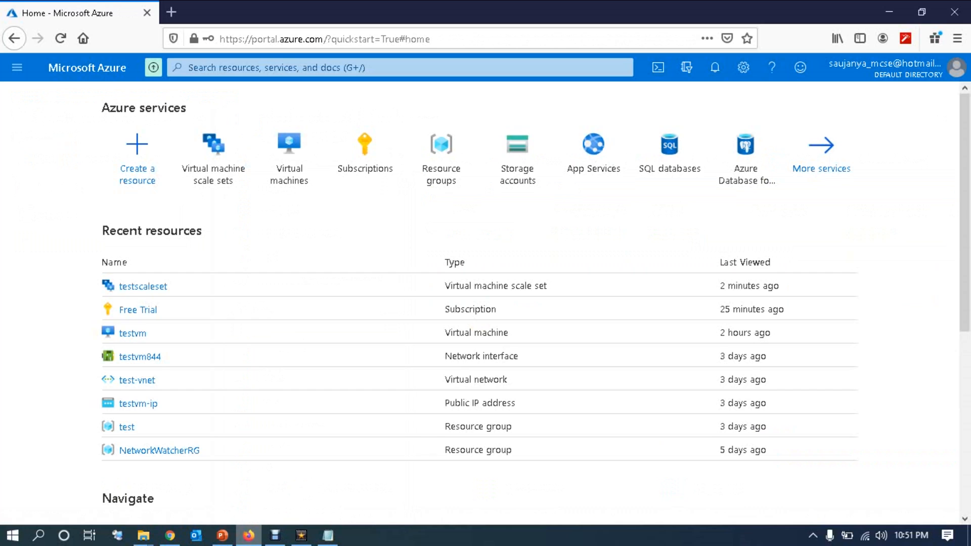
Step: Copy testvm's public IP 52.152.228.218 and launch Remote Desktop Connection with mstsc
{"action": "left_click", "coordinate": [288, 154]}
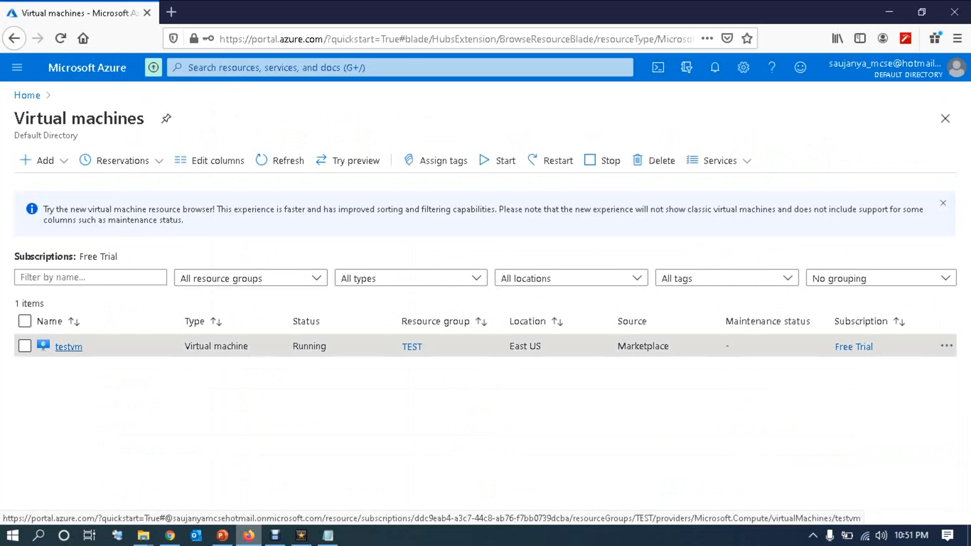
{"action": "left_click", "coordinate": [68, 346]}
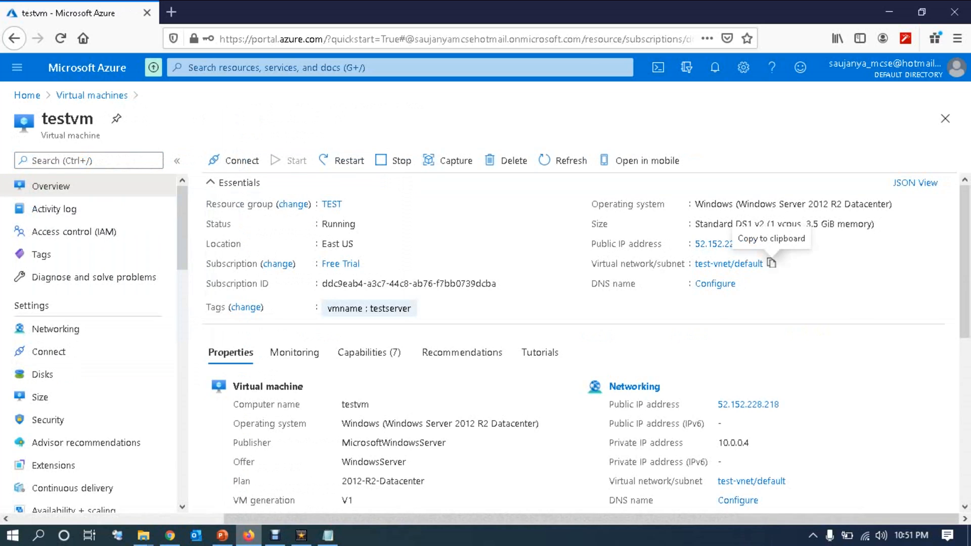
{"action": "left_click", "coordinate": [764, 243]}
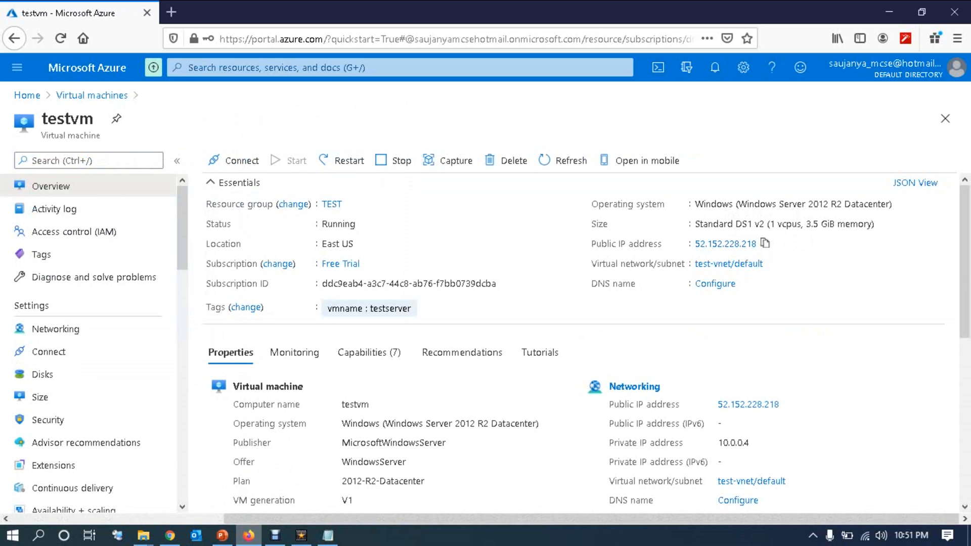
{"action": "key", "text": "super"}
{"action": "type", "text": "mstsc"}
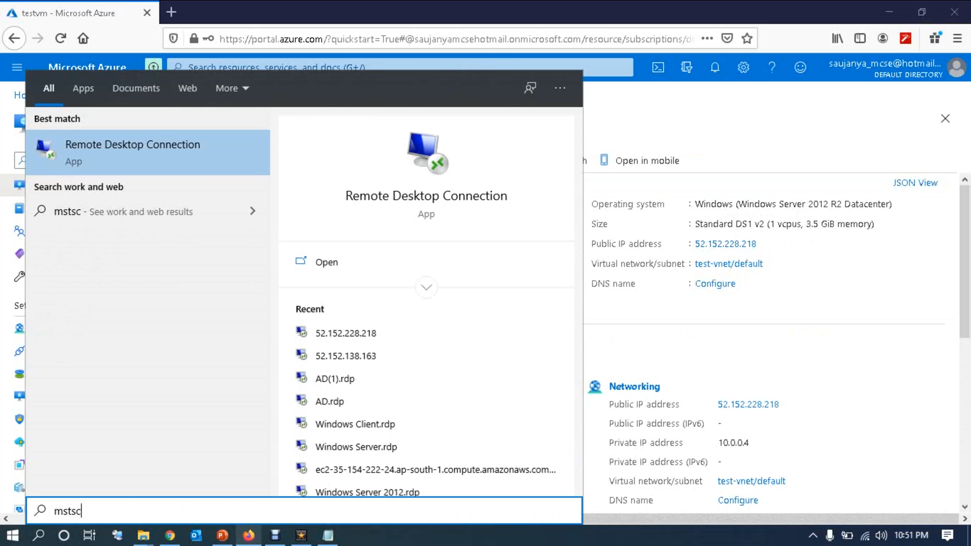
{"action": "key", "text": "Return"}
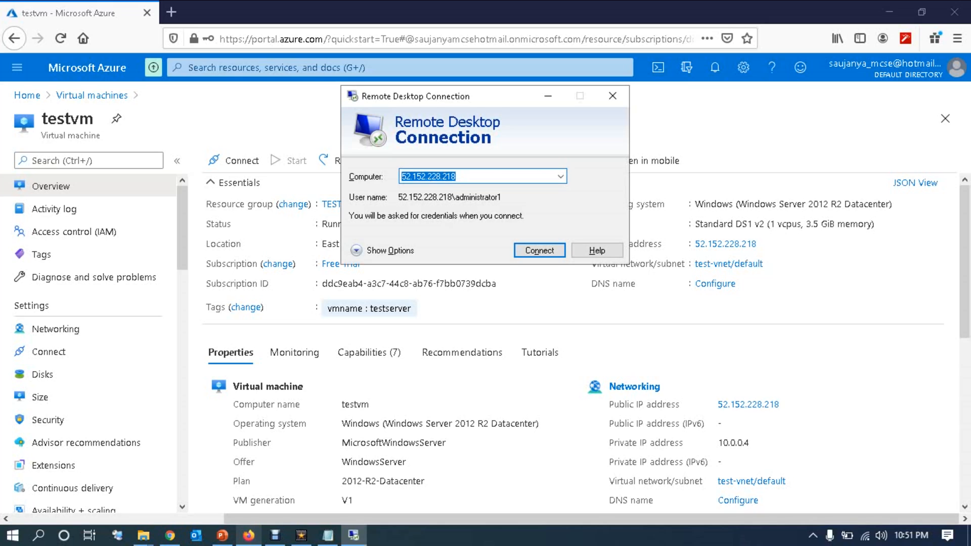
Step: Connect to 52.152.228.218 with the account password and accept the certificate warning
{"action": "key", "text": "Return"}
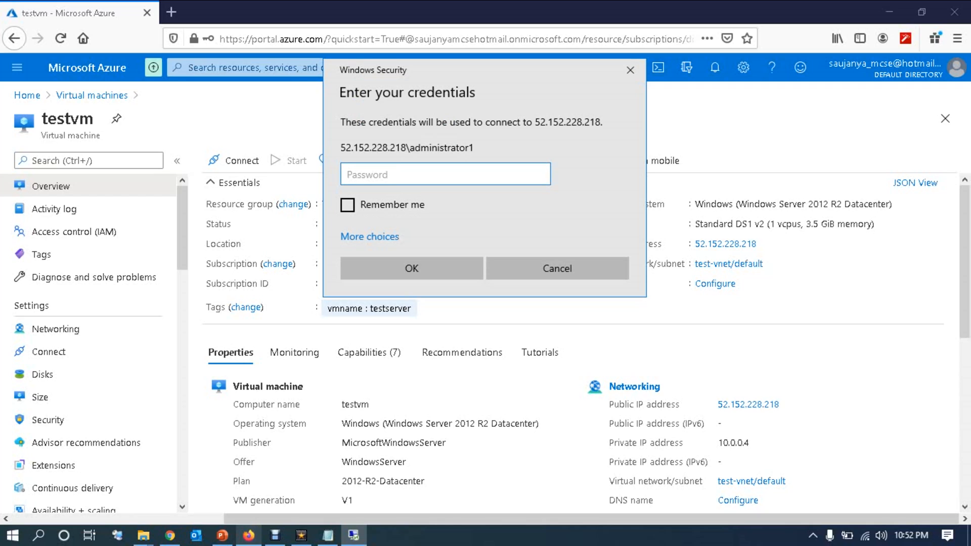
{"action": "type", "text": "•••••••••••"}
{"action": "key", "text": "Return"}
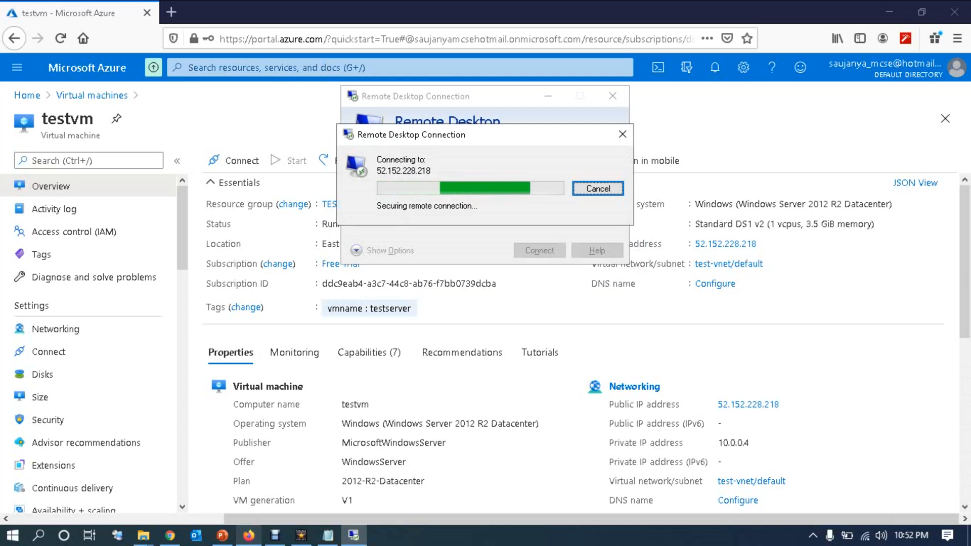
{"action": "key", "text": "Left"}
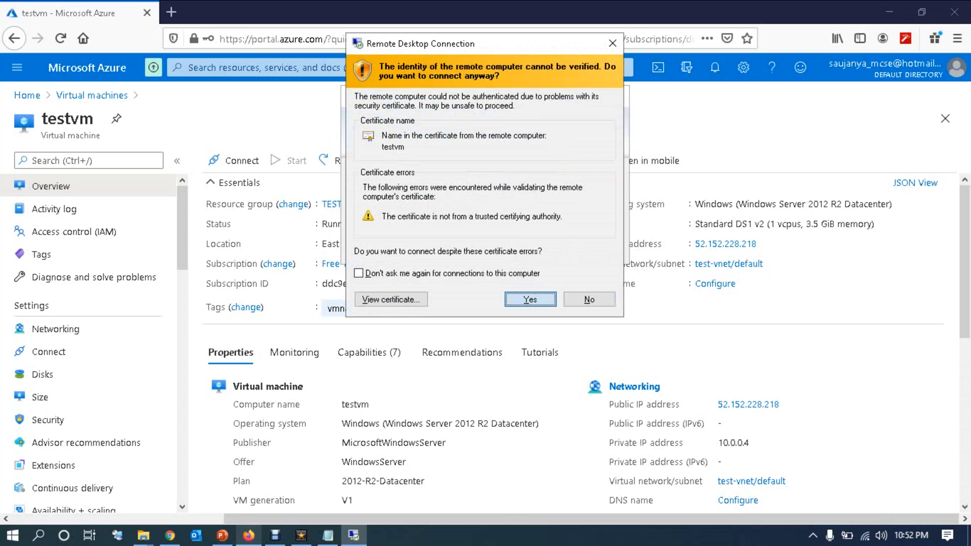
{"action": "key", "text": "Return"}
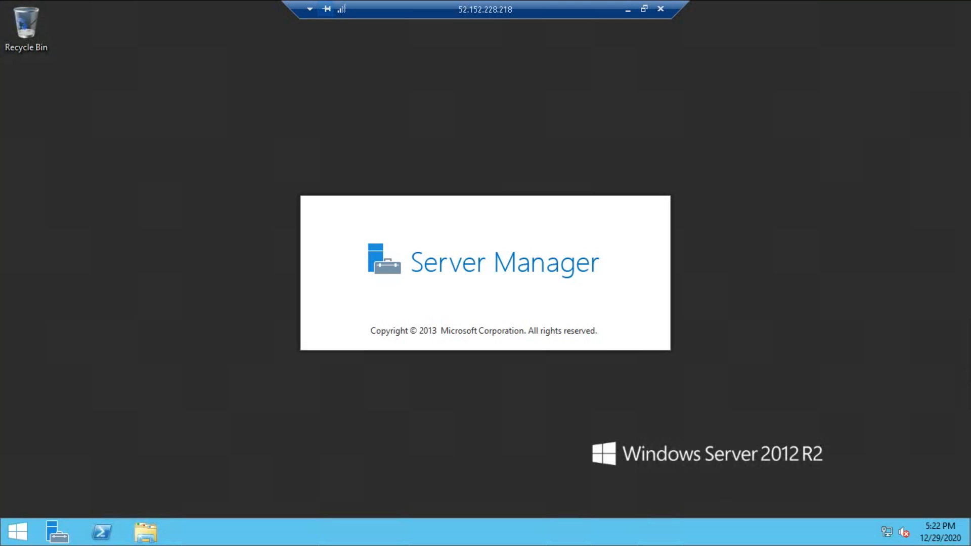
Step: Inside testvm, launch Remote Desktop Connection with mstsc and connect to 10.0.0.6
{"action": "key", "text": "super"}
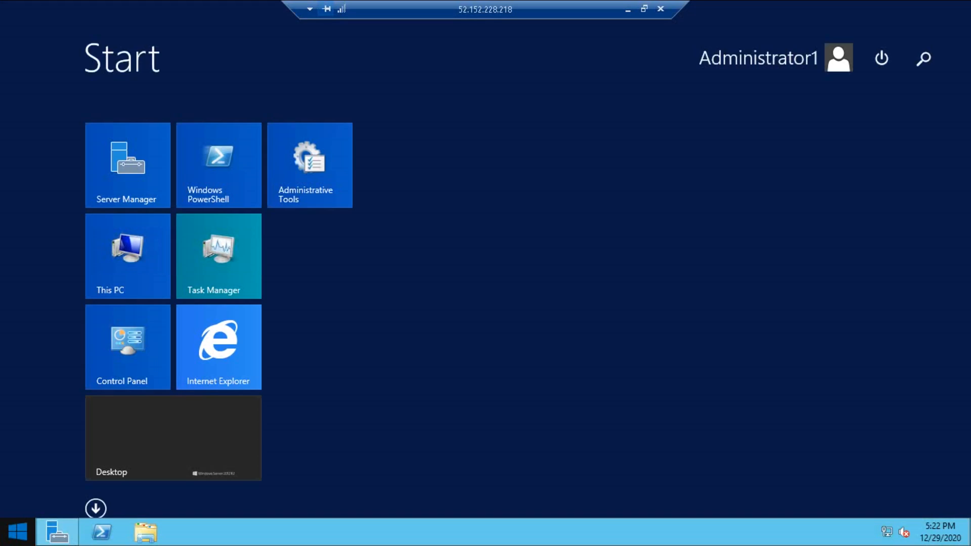
{"action": "type", "text": "mstsc"}
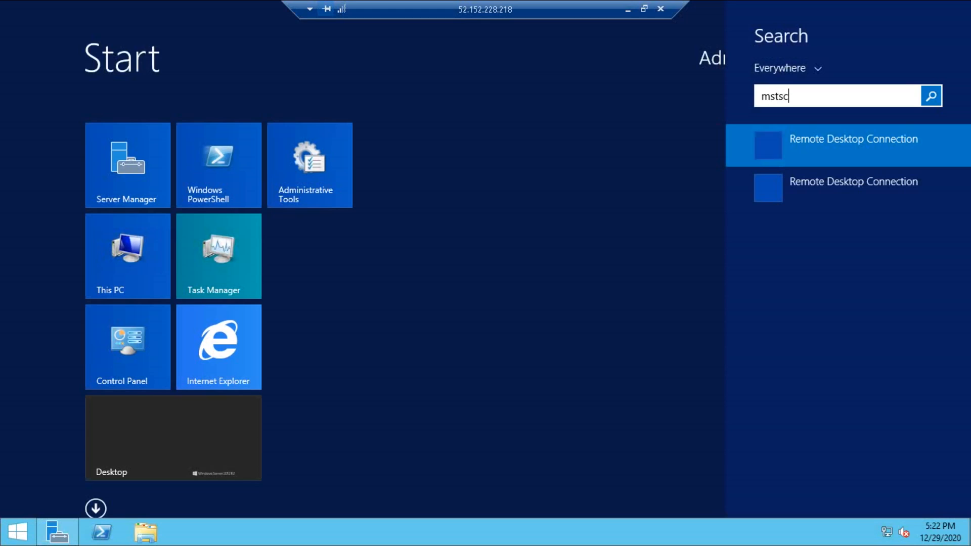
{"action": "key", "text": "Return"}
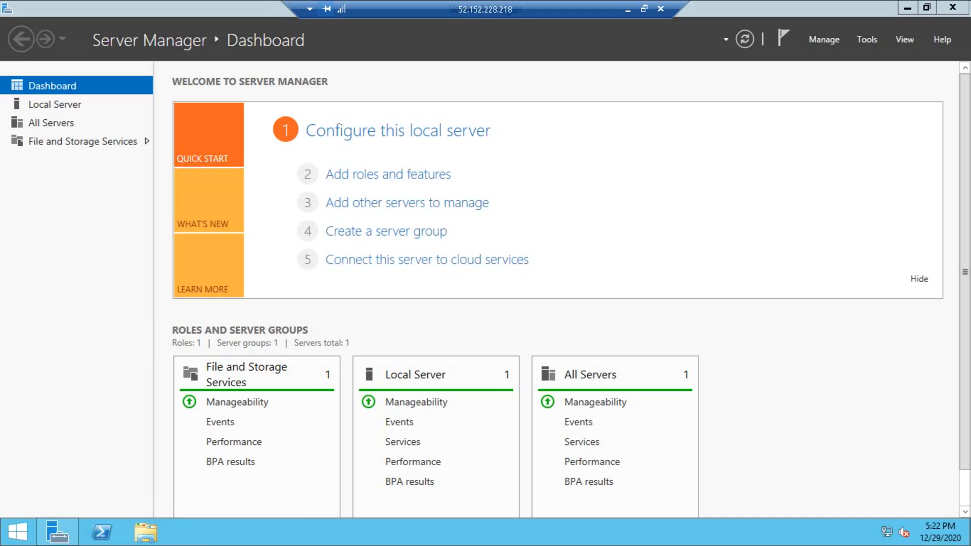
{"action": "type", "text": "10"}
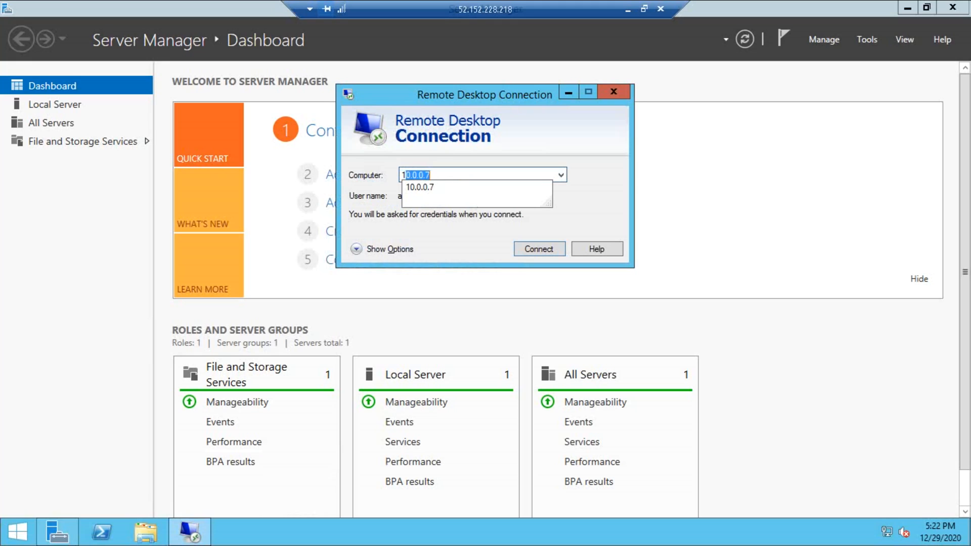
{"action": "type", "text": ".0.0.6"}
{"action": "key", "text": "Return"}
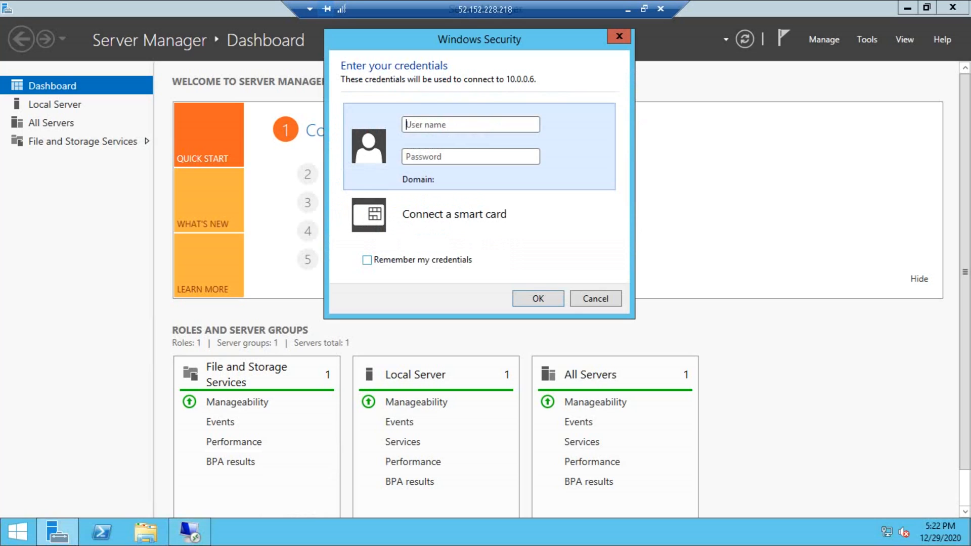
Step: Enter the administrator account's user name and password, correct the user name, and submit
{"action": "type", "text": "admi"}
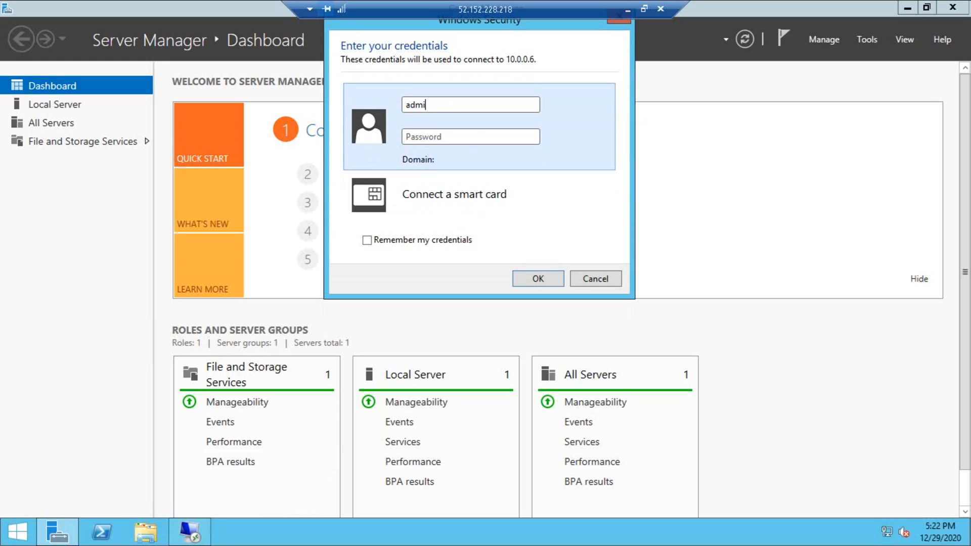
{"action": "type", "text": "nistrator"}
{"action": "key", "text": "Tab"}
{"action": "type", "text": "••••••••••••"}
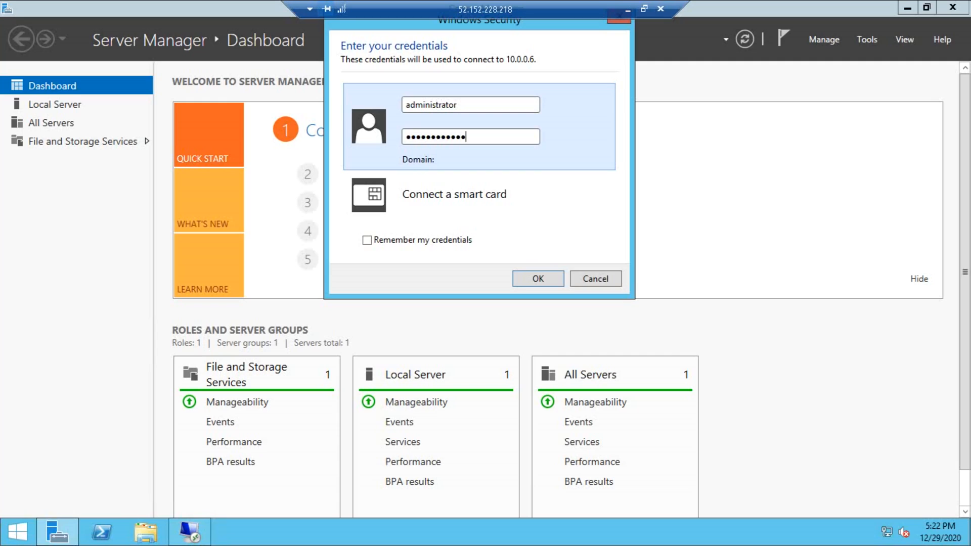
{"action": "left_click", "coordinate": [467, 105]}
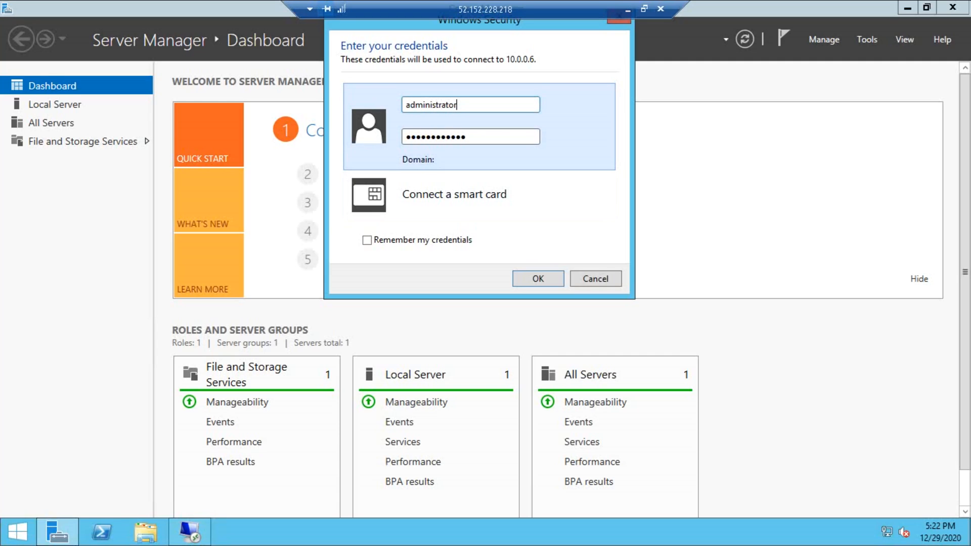
{"action": "type", "text": "1"}
{"action": "key", "text": "Return"}
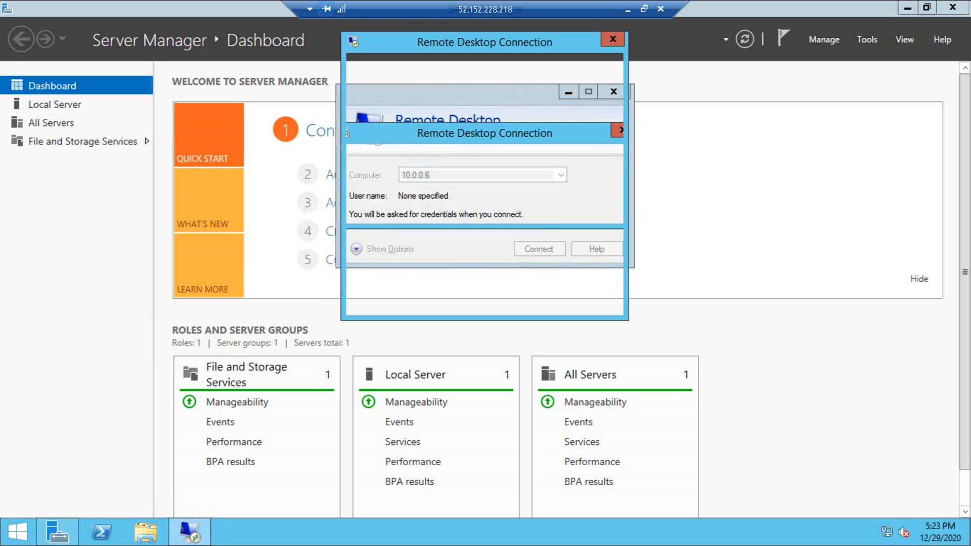
Step: Accept the certificate, open Task Manager with full details, minimize Server Manager, and move Task Manager up
{"action": "key", "text": "Return"}
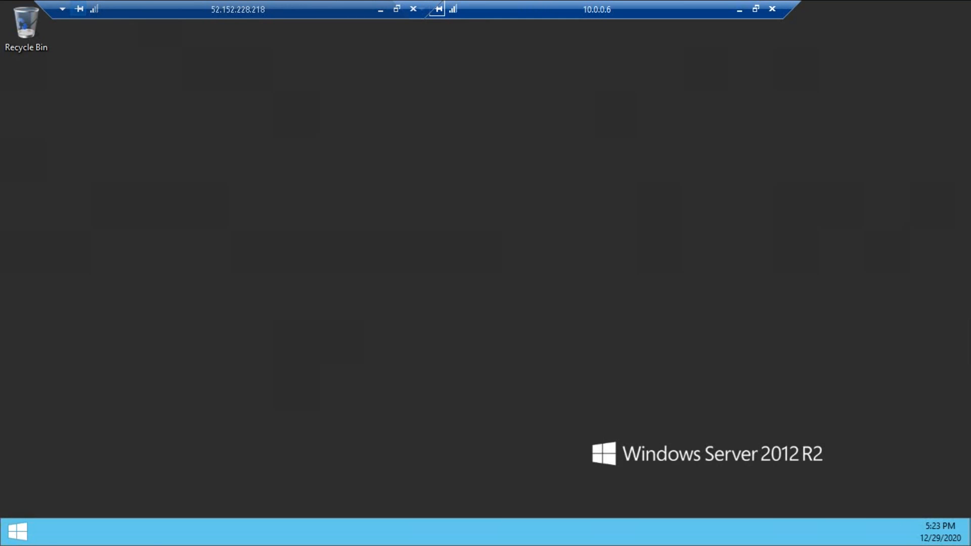
{"action": "right_click", "coordinate": [431, 539]}
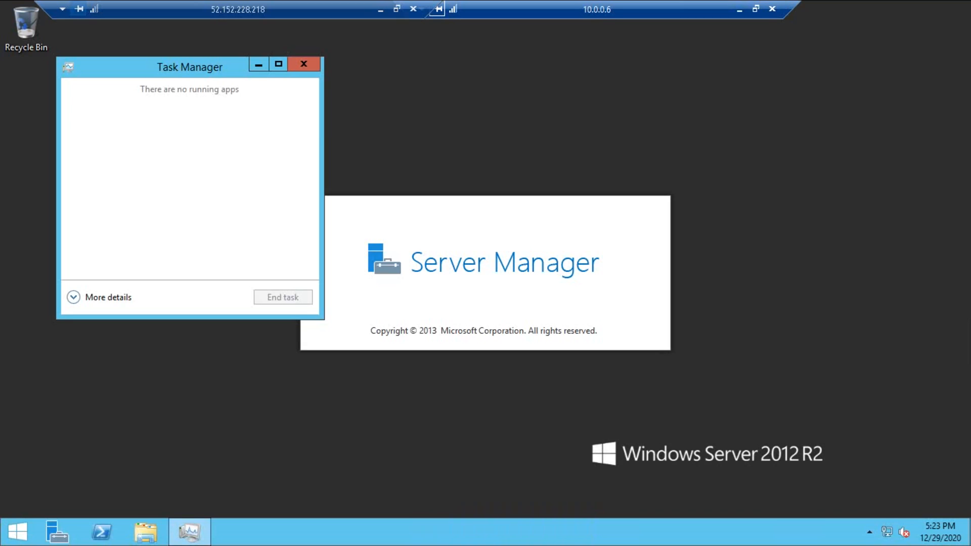
{"action": "left_click", "coordinate": [101, 297]}
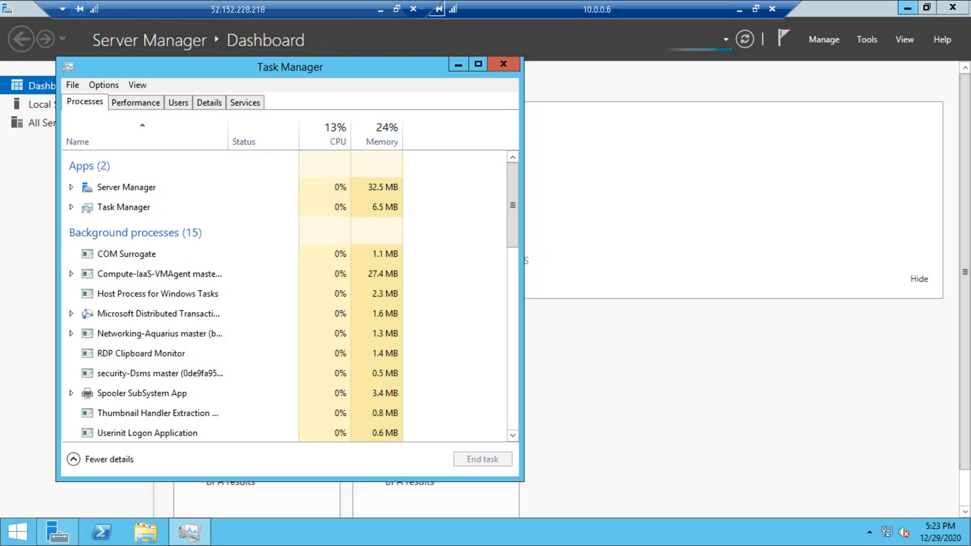
{"action": "left_click", "coordinate": [908, 7]}
{"action": "left_click", "coordinate": [908, 7]}
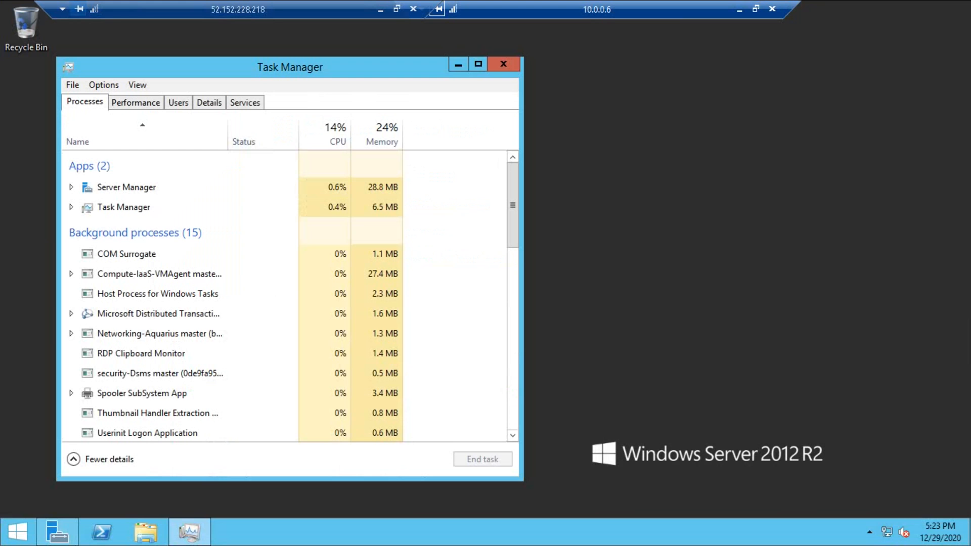
{"action": "left_click_drag", "start_coordinate": [354, 67], "coordinate": [356, 49]}
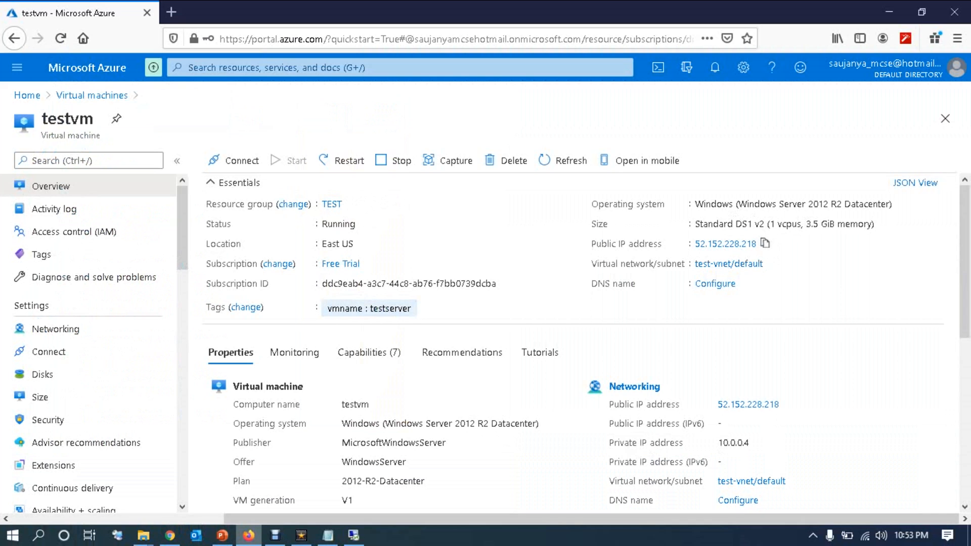
Step: Navigate from Home to testscaleset's Scaling page and select Custom autoscale
{"action": "left_click", "coordinate": [17, 67]}
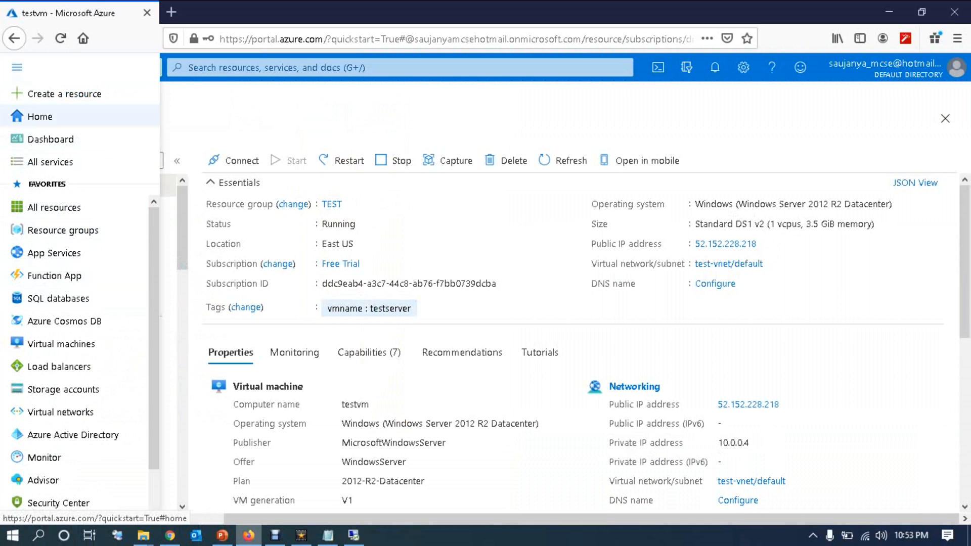
{"action": "left_click", "coordinate": [40, 116]}
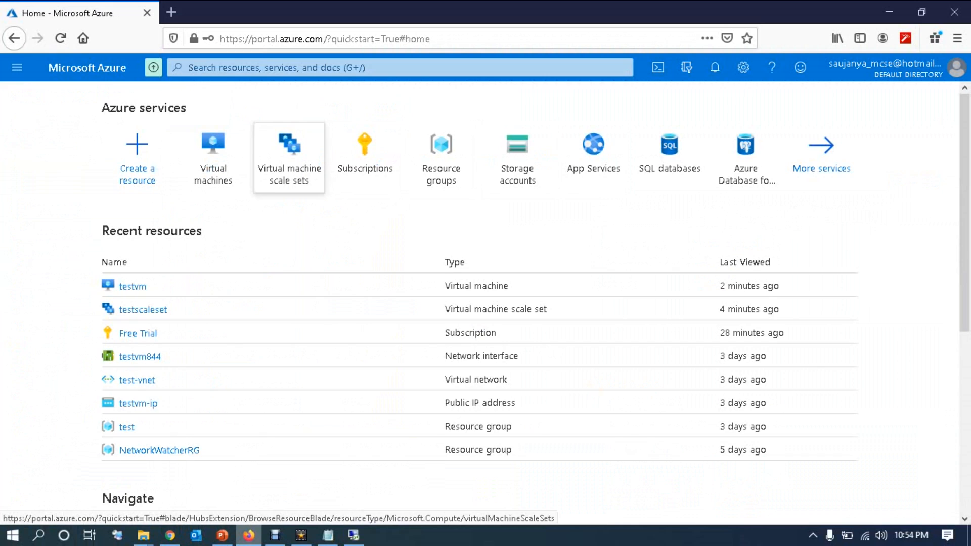
{"action": "left_click", "coordinate": [289, 152]}
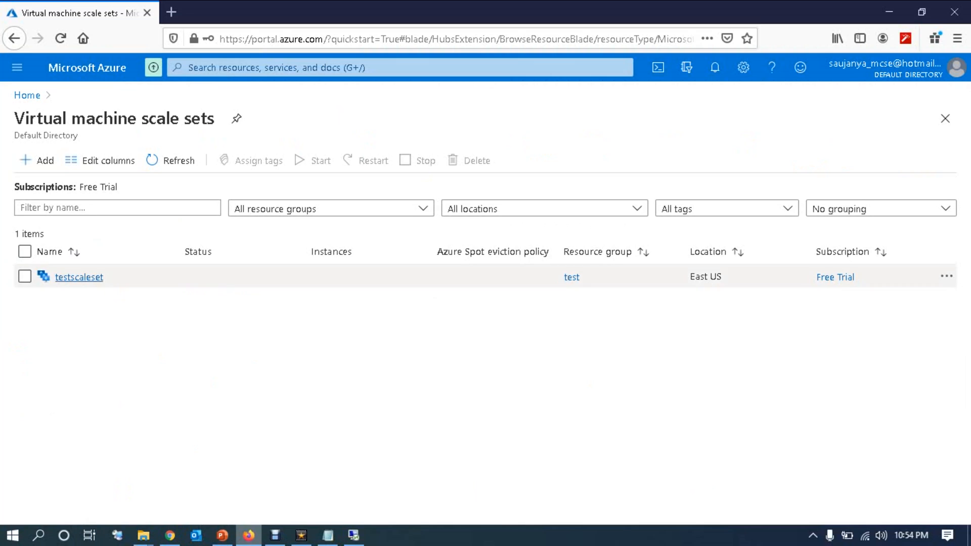
{"action": "left_click", "coordinate": [78, 276]}
{"action": "left_click", "coordinate": [270, 374]}
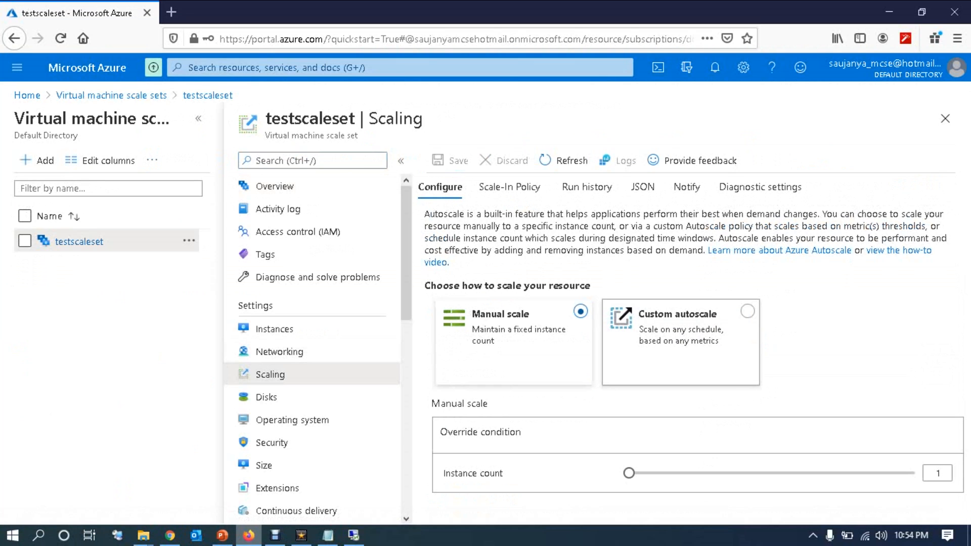
{"action": "left_click", "coordinate": [678, 329]}
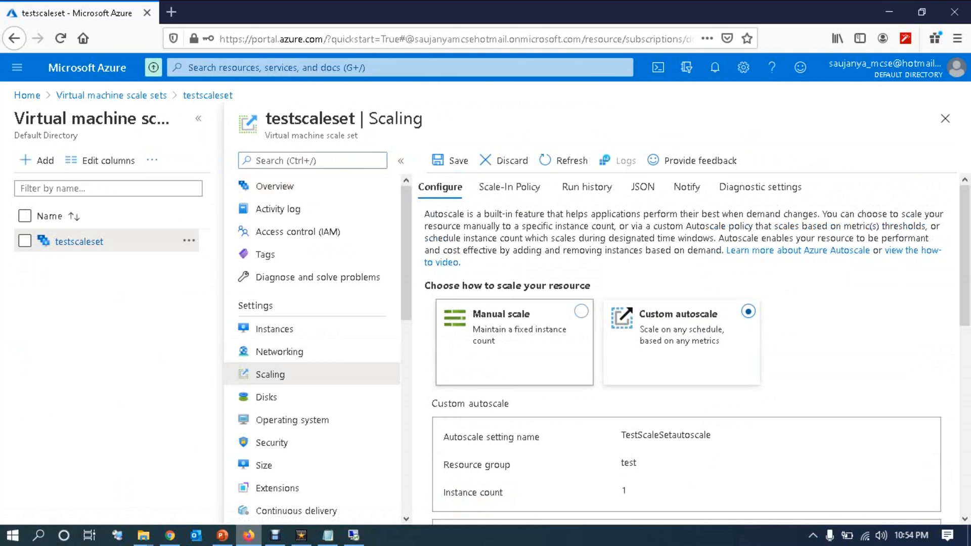
Step: Review the scale-out rule (CPU above 60% for 5 minutes), then close both blades
{"action": "scroll", "coordinate": [698, 349], "scroll_direction": "down", "scroll_amount": 8}
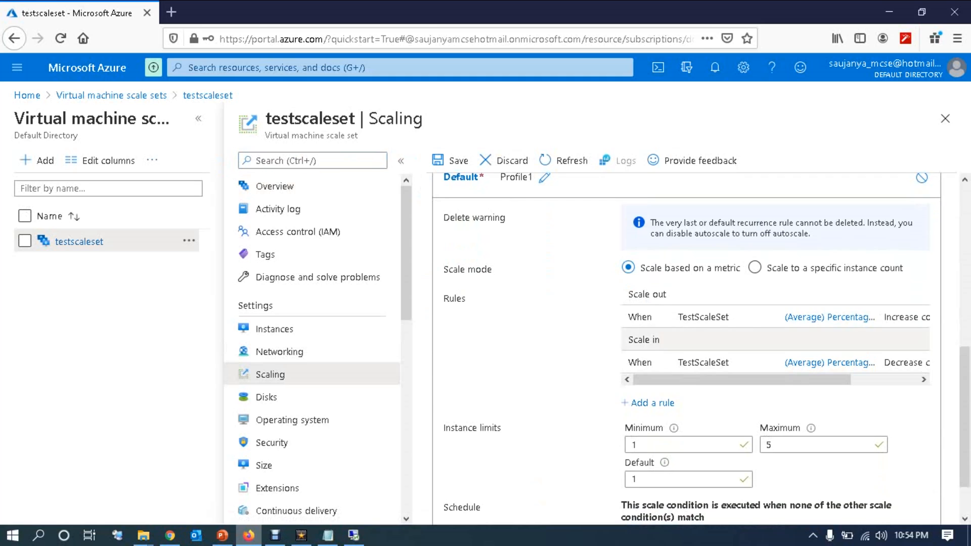
{"action": "left_click", "coordinate": [702, 317]}
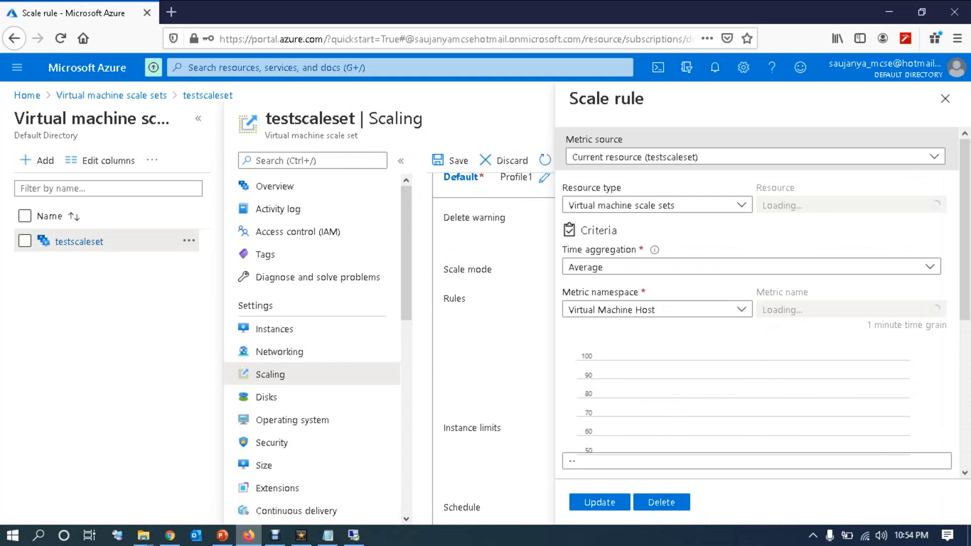
{"action": "scroll", "coordinate": [759, 303], "scroll_direction": "down", "scroll_amount": 5}
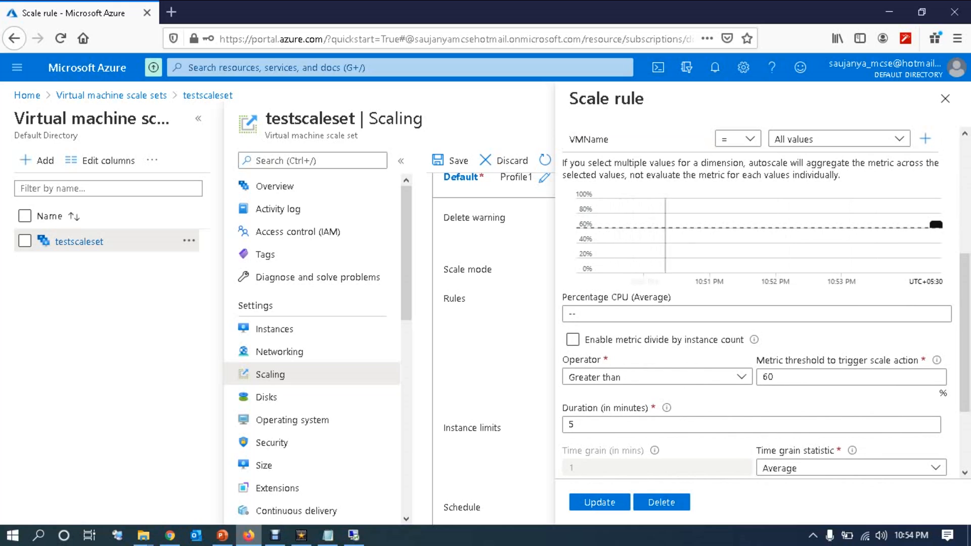
{"action": "left_click", "coordinate": [944, 101]}
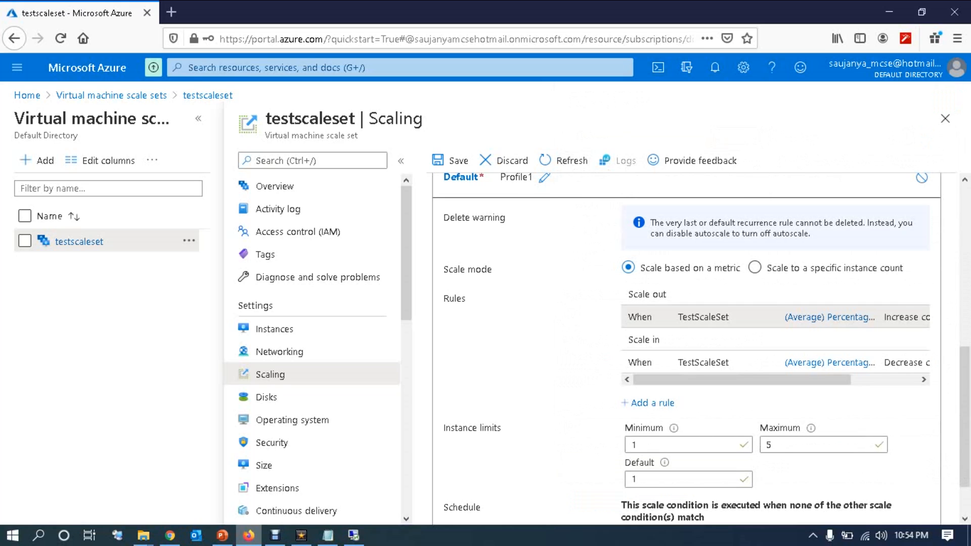
{"action": "left_click", "coordinate": [944, 118]}
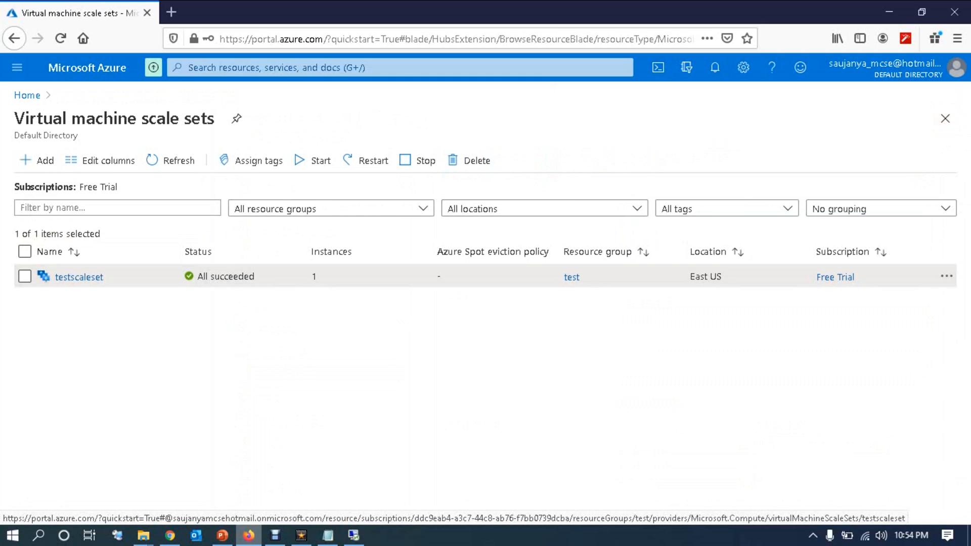
Step: Select Custom autoscale on testscaleset's Scaling page, save it, and view its instances
{"action": "left_click", "coordinate": [79, 277]}
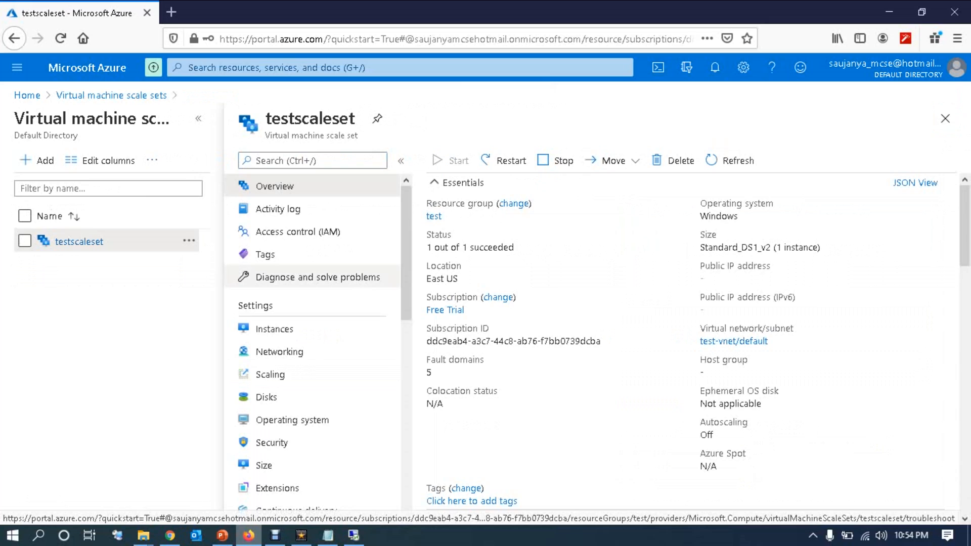
{"action": "left_click", "coordinate": [274, 329]}
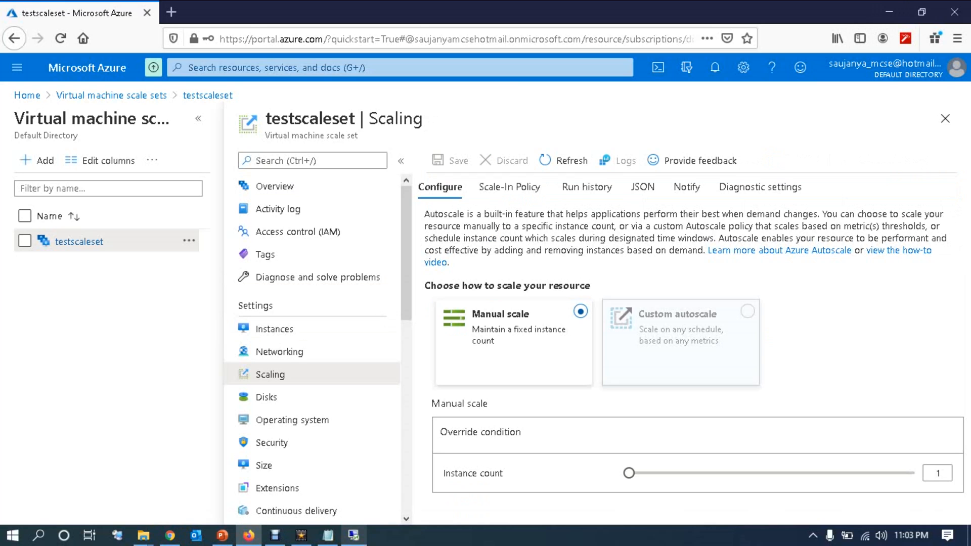
{"action": "left_click", "coordinate": [680, 342]}
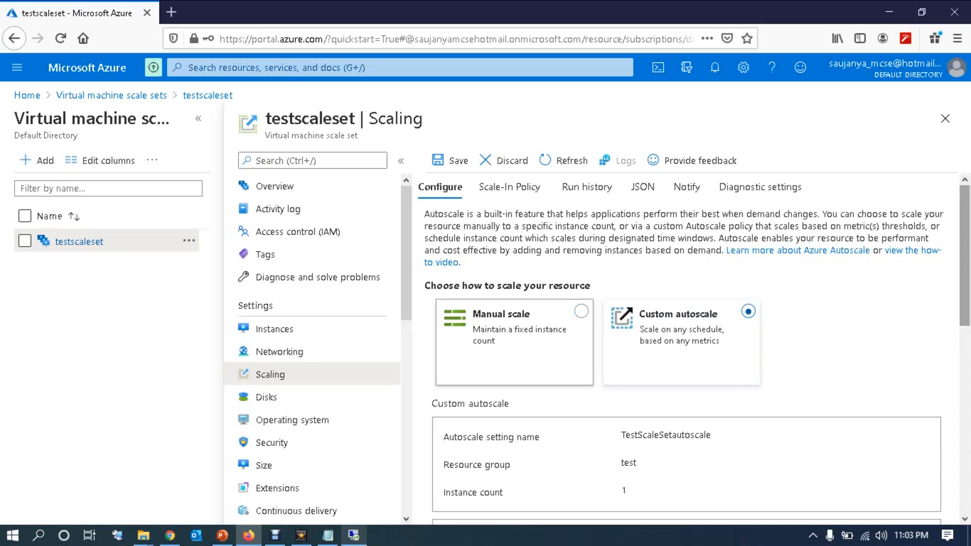
{"action": "left_click", "coordinate": [449, 160]}
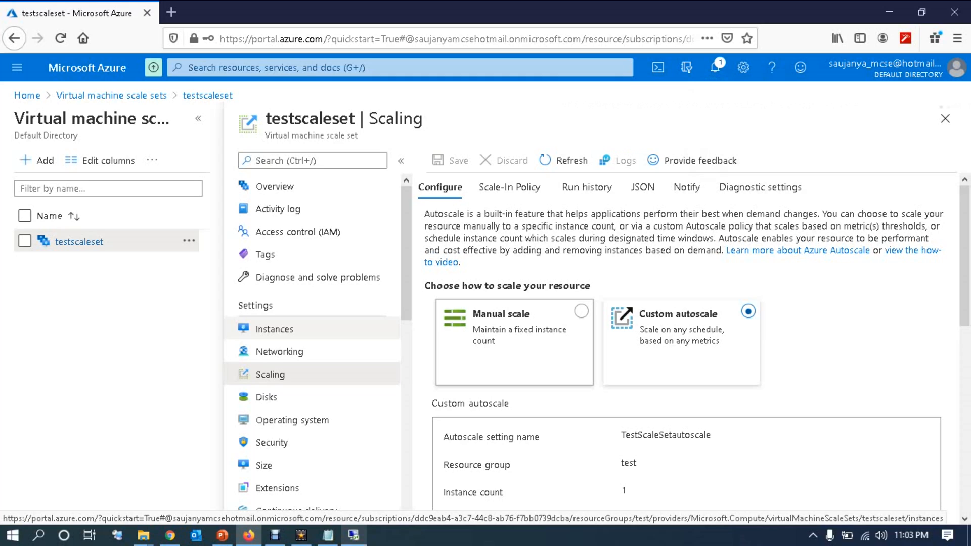
{"action": "left_click", "coordinate": [274, 328]}
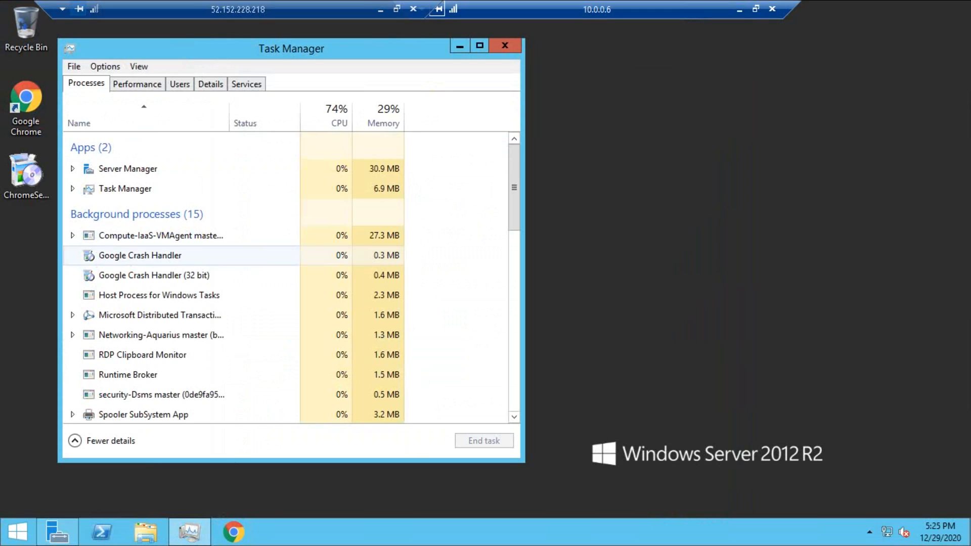
Step: Launch Chrome on the remote server, open YouTube via a 'youtube' search, and move the window beside Task Manager
{"action": "double_click", "coordinate": [26, 107]}
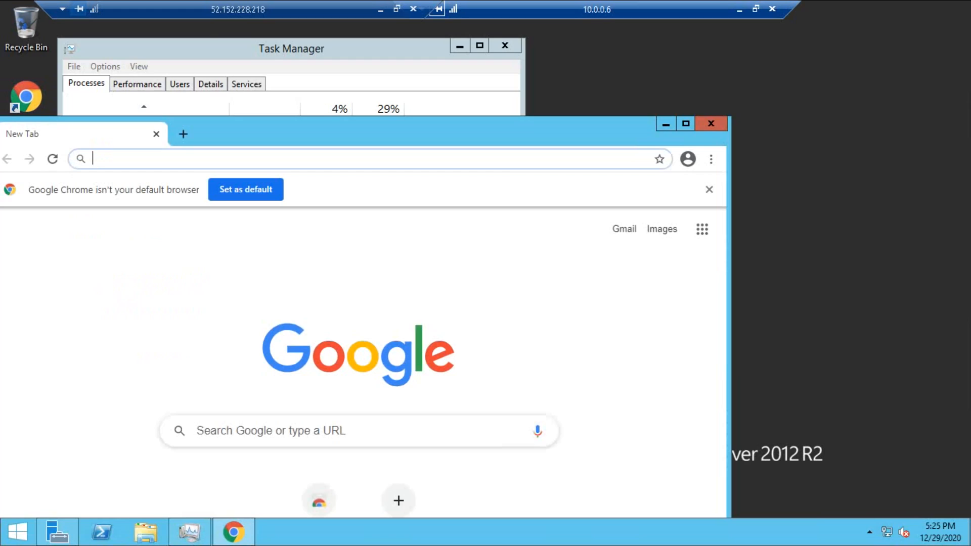
{"action": "type", "text": "your"}
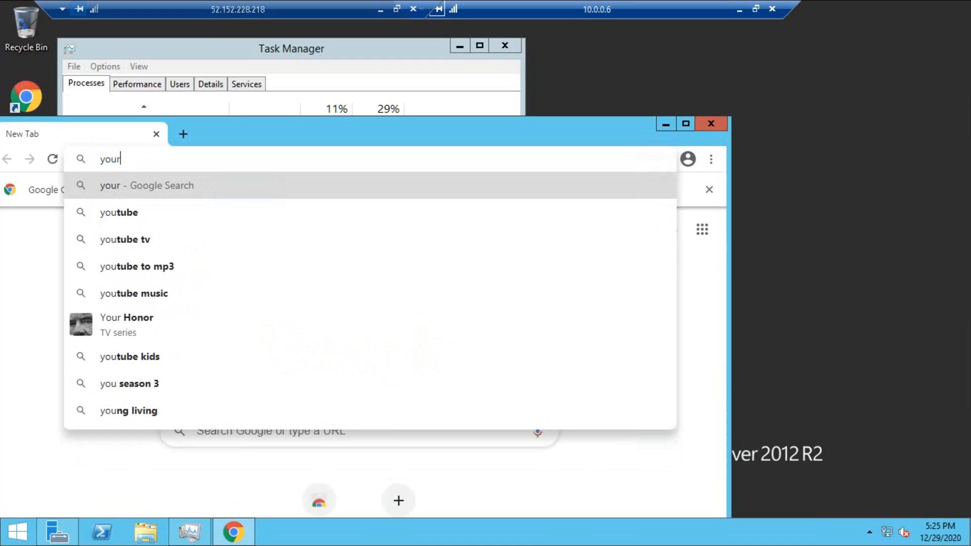
{"action": "key", "text": "BackSpace"}
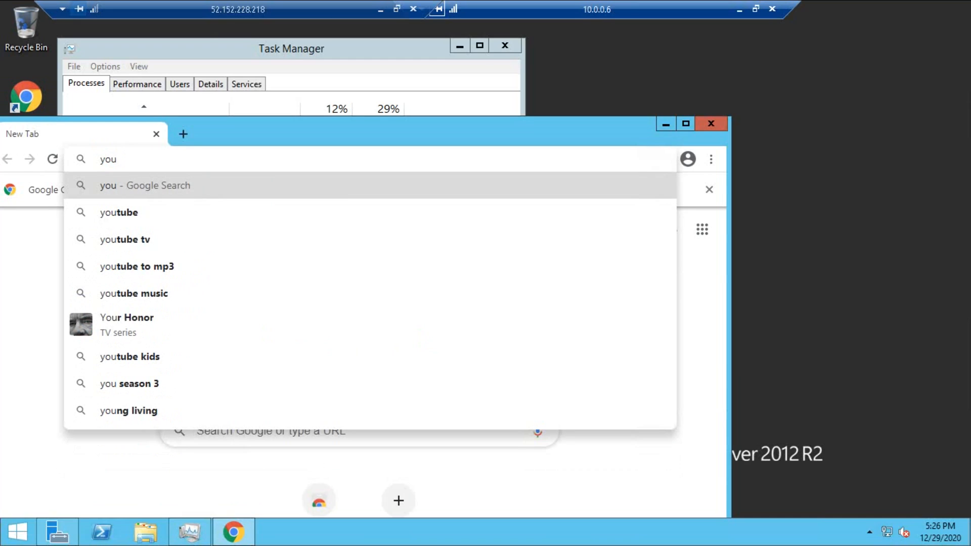
{"action": "key", "text": "Down"}
{"action": "key", "text": "Return"}
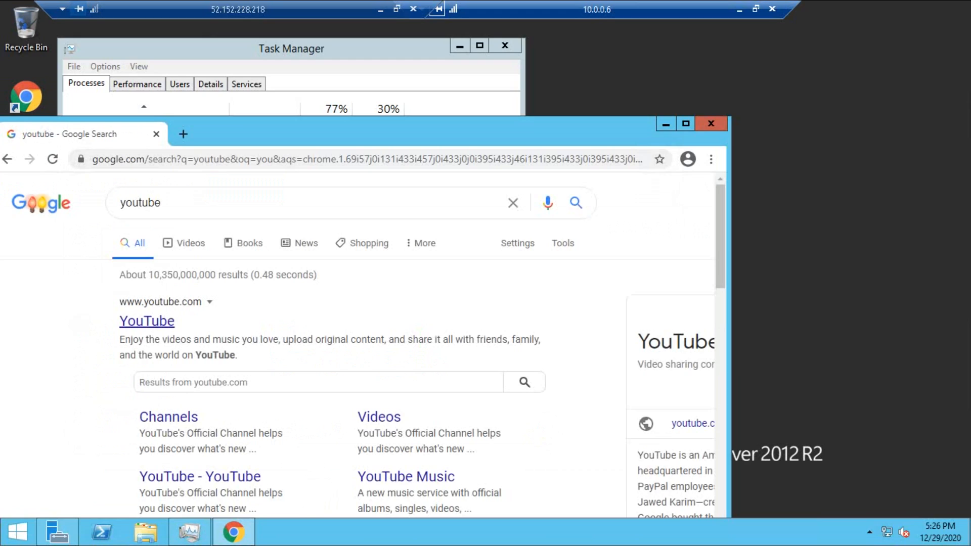
{"action": "left_click", "coordinate": [147, 321]}
{"action": "left_click_drag", "start_coordinate": [303, 132], "coordinate": [551, 76]}
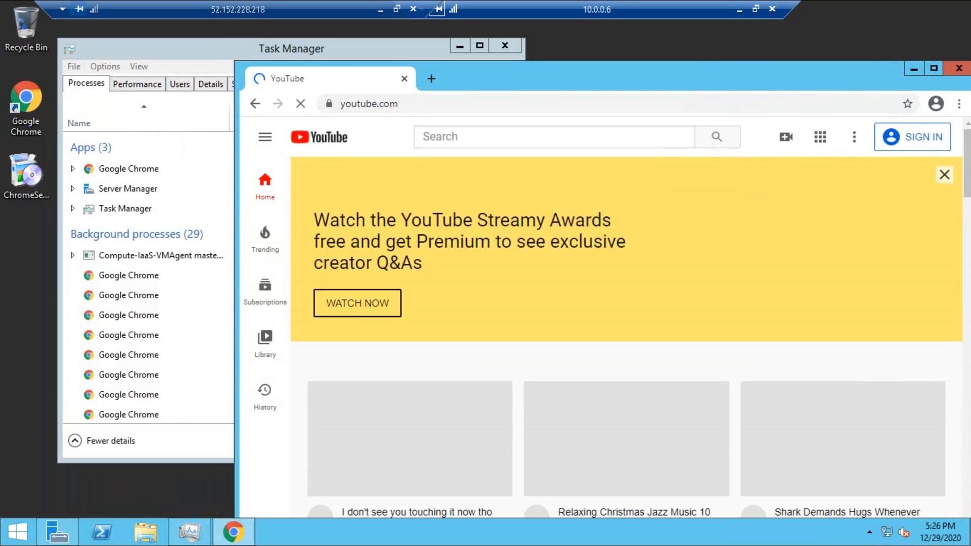
Step: Search YouTube for 'by saujanya', maximize the browser, and open the How to Delete Azure VM video
{"action": "left_click", "coordinate": [506, 136]}
{"action": "type", "text": "by saujanya"}
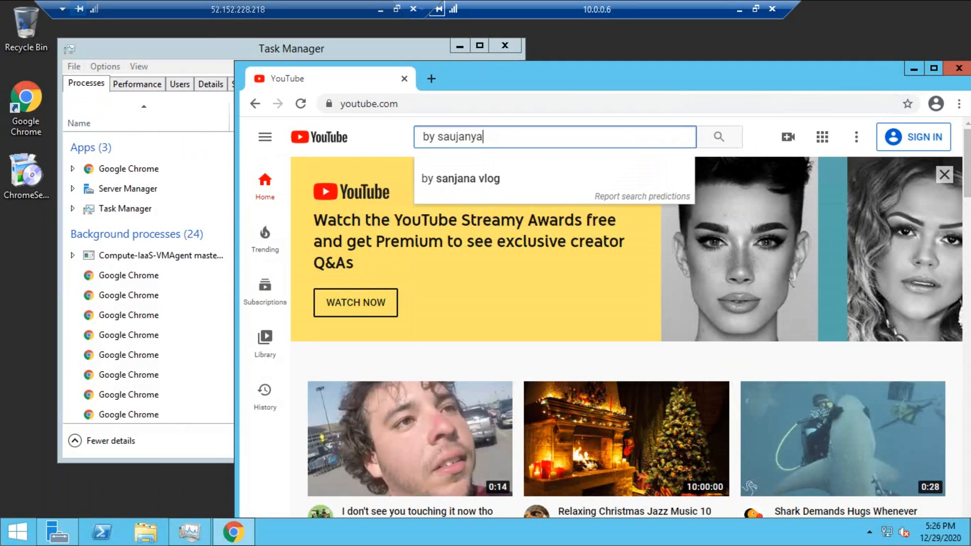
{"action": "key", "text": "Return"}
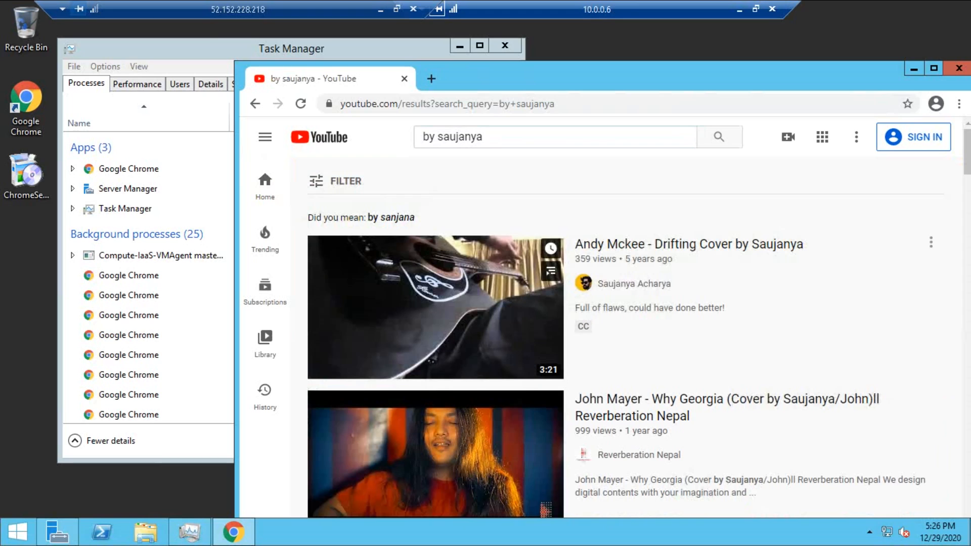
{"action": "double_click", "coordinate": [819, 73]}
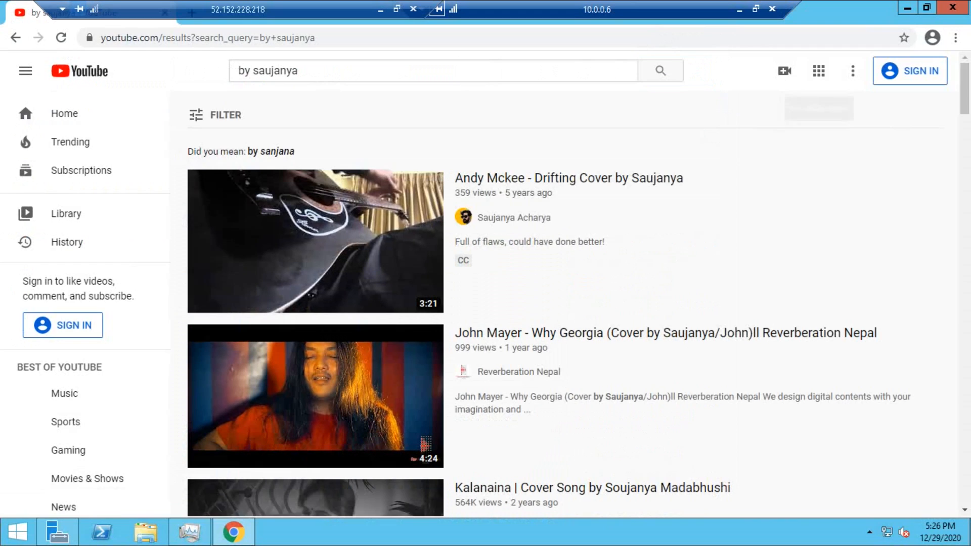
{"action": "scroll", "coordinate": [577, 303], "scroll_direction": "down", "scroll_amount": 6}
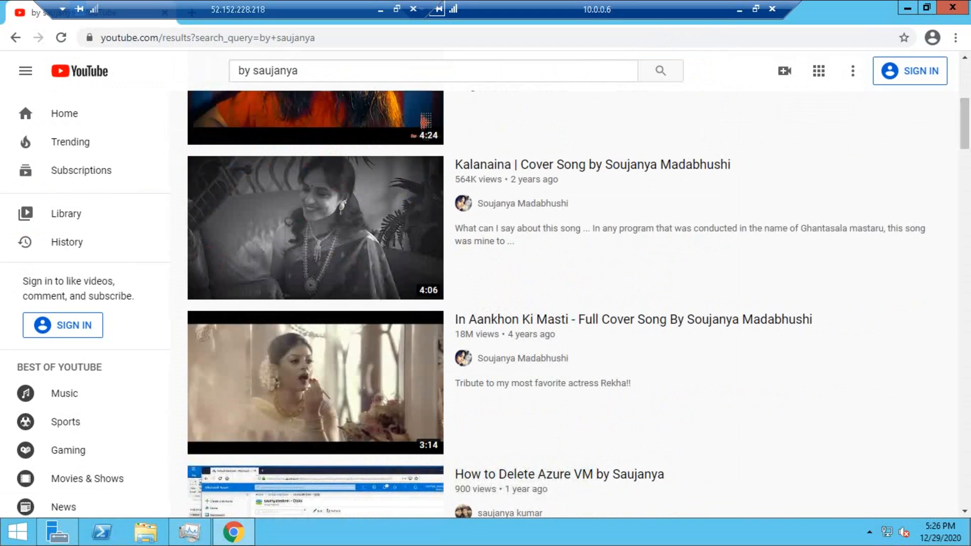
{"action": "left_click", "coordinate": [310, 496]}
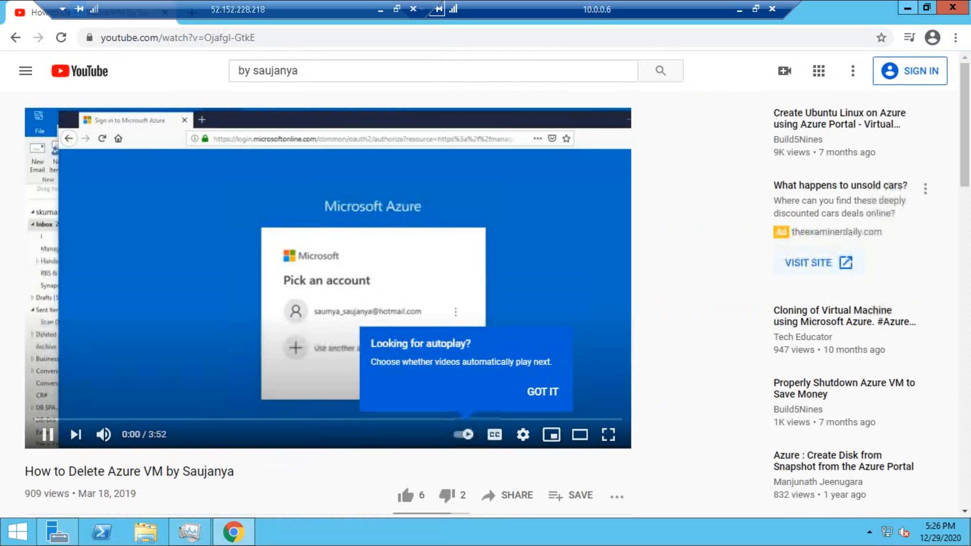
Step: Play all the uploader's channel uploads, open playlist video 4 (static IPs) in a new tab, and restore the window
{"action": "scroll", "coordinate": [485, 290], "scroll_direction": "down", "scroll_amount": 2}
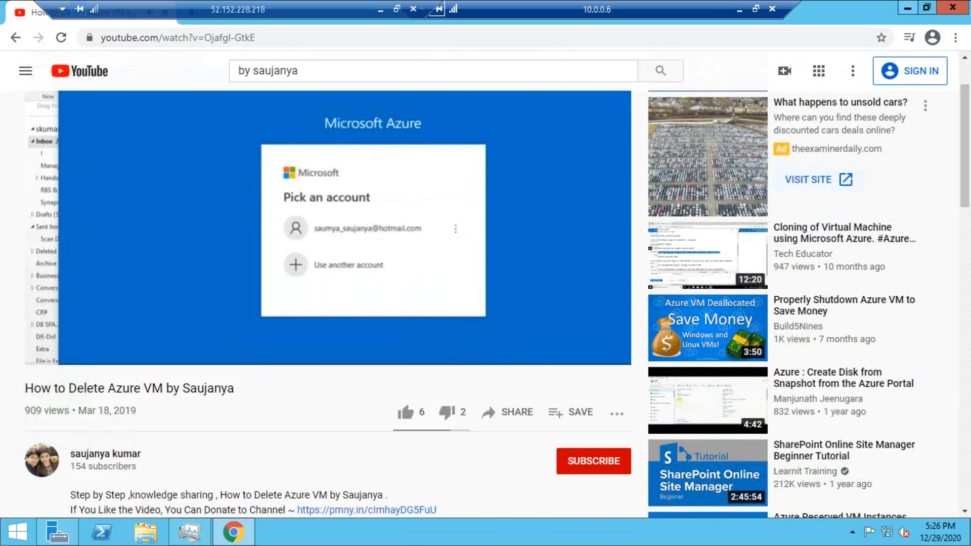
{"action": "left_click", "coordinate": [105, 453]}
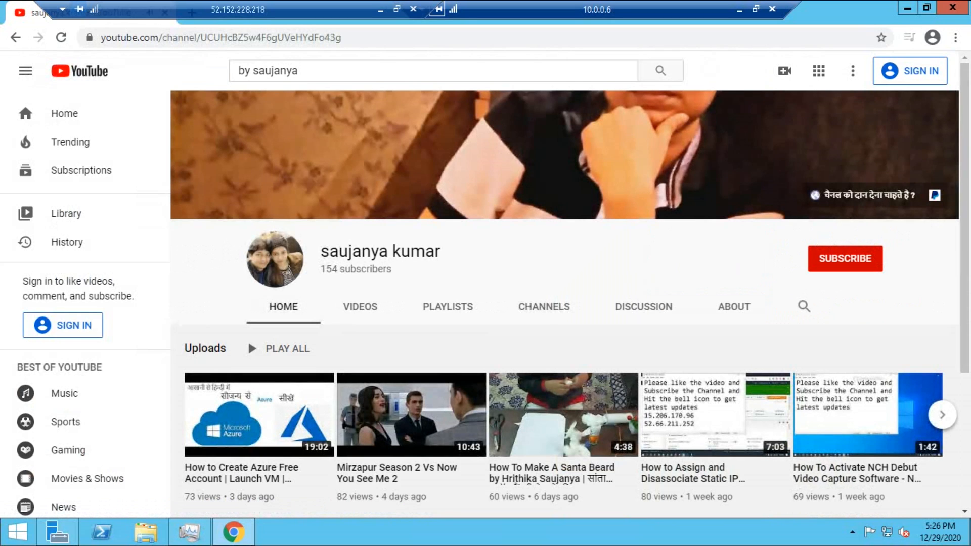
{"action": "left_click", "coordinate": [248, 346]}
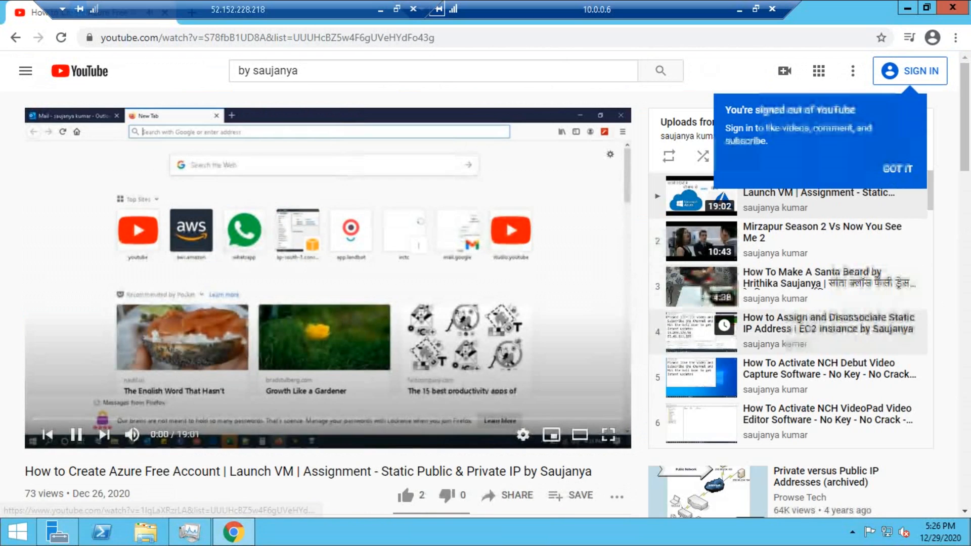
{"action": "left_click", "coordinate": [789, 328]}
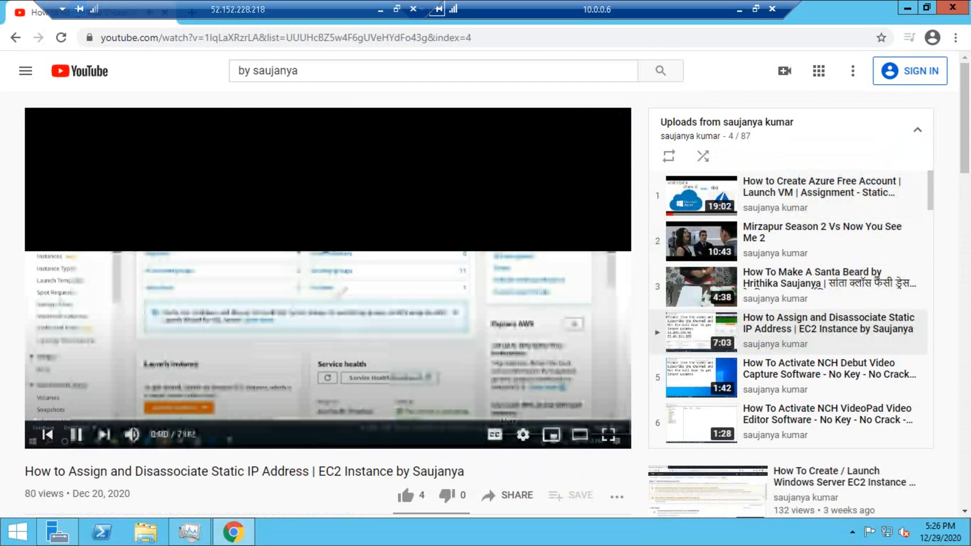
{"action": "right_click", "coordinate": [764, 332]}
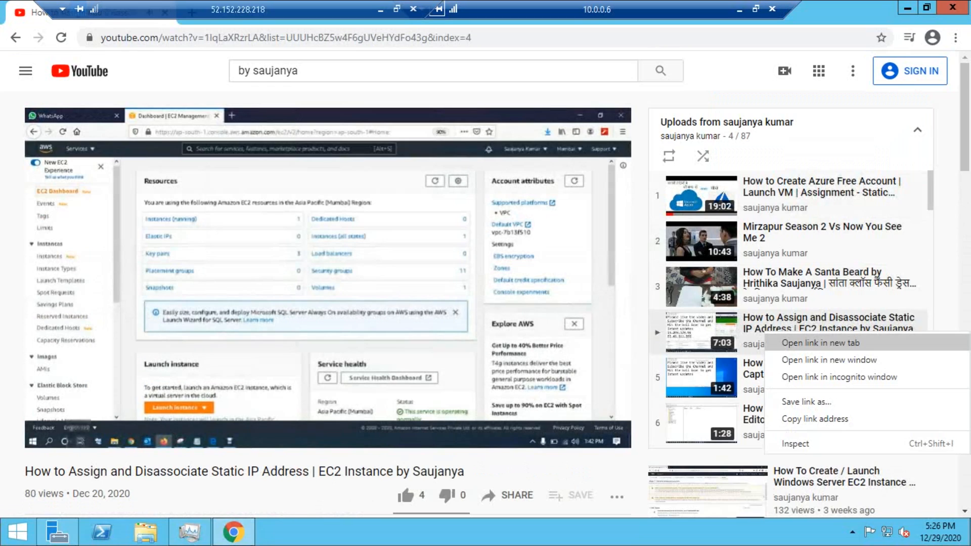
{"action": "left_click", "coordinate": [820, 342]}
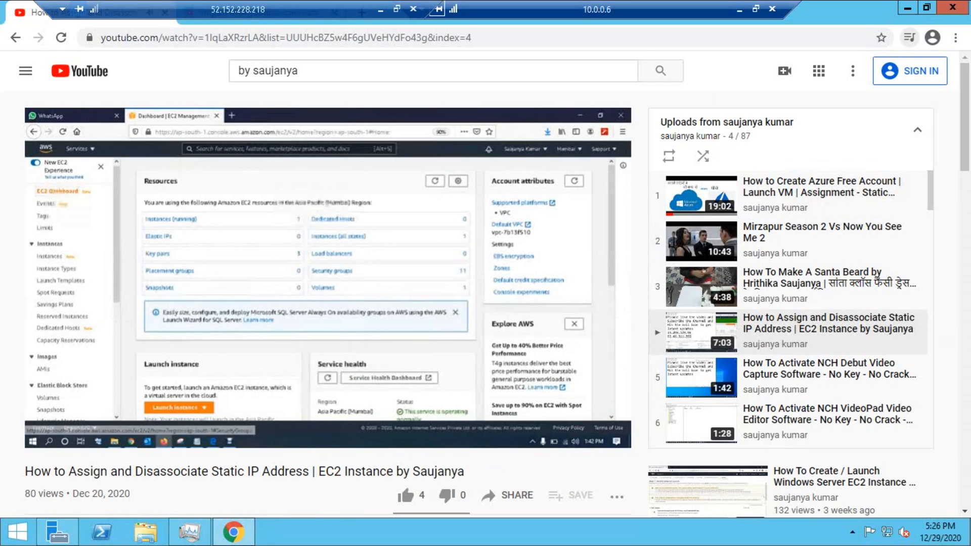
{"action": "key", "text": "super+Down"}
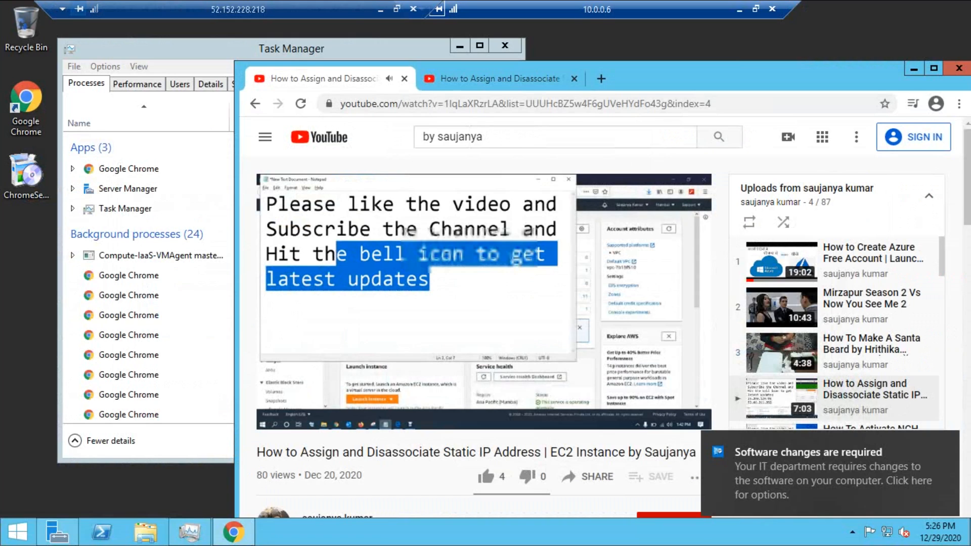
Step: Arrange the Chrome window and Task Manager side by side
{"action": "left_click_drag", "start_coordinate": [733, 76], "coordinate": [788, 70]}
{"action": "left_click_drag", "start_coordinate": [202, 48], "coordinate": [148, 44]}
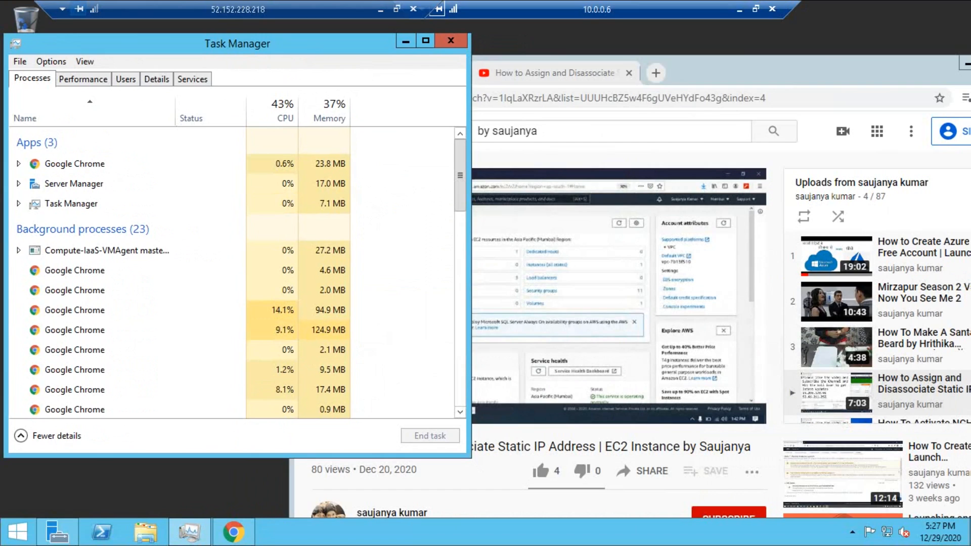
{"action": "key", "text": "alt+Tab"}
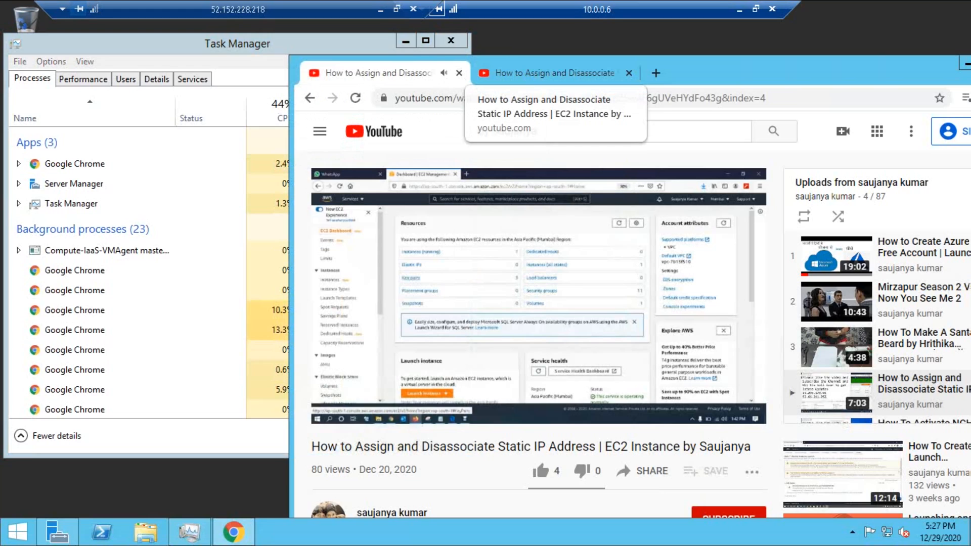
{"action": "left_click_drag", "start_coordinate": [733, 72], "coordinate": [748, 71]}
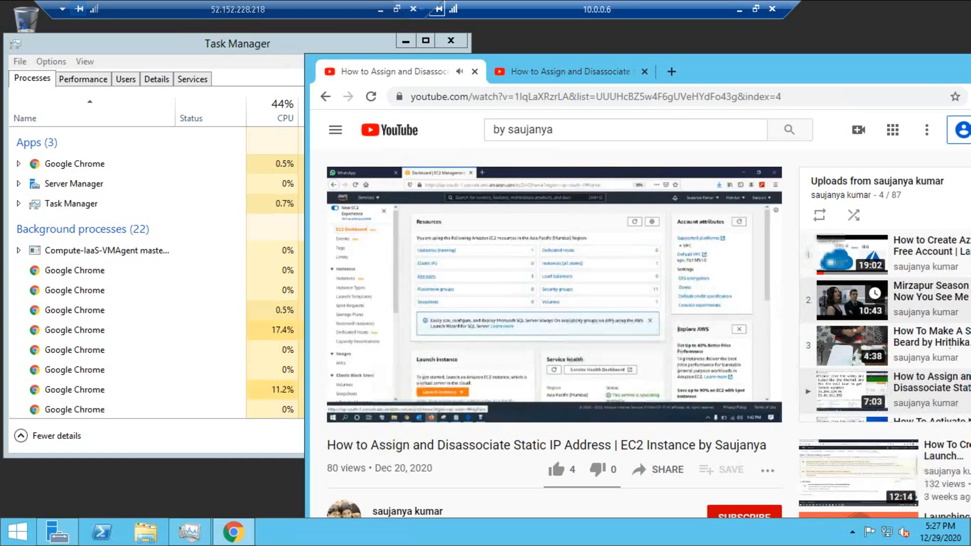
Step: Load playlist videos in both tabs, including Mirzapur Season 2, Create Azure Free Account and the static IP video
{"action": "left_click", "coordinate": [852, 301]}
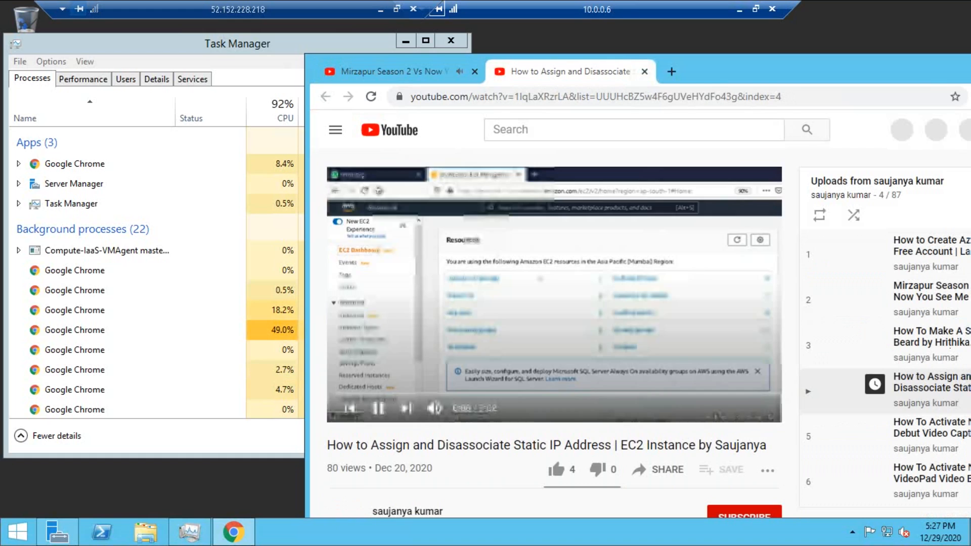
{"action": "key", "text": "ctrl+Tab"}
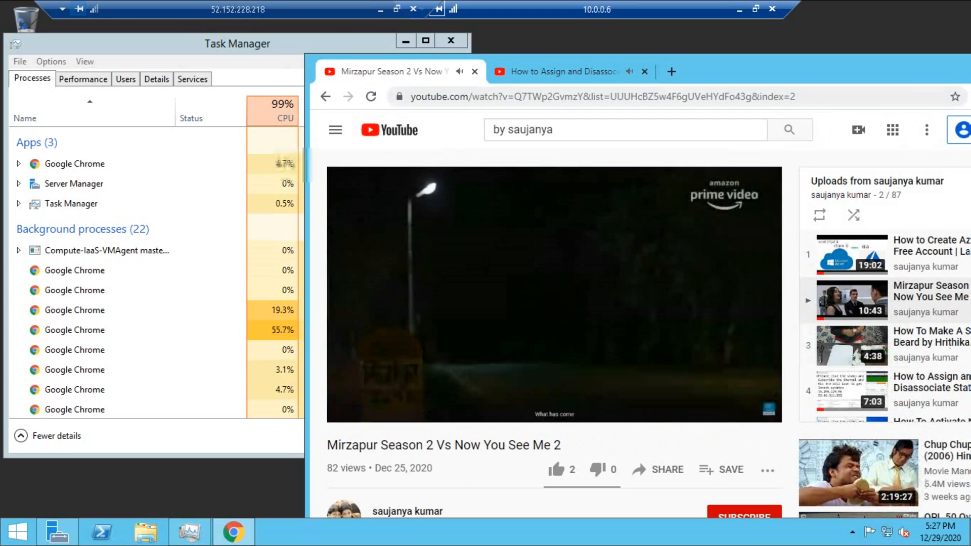
{"action": "key", "text": "ctrl+Tab"}
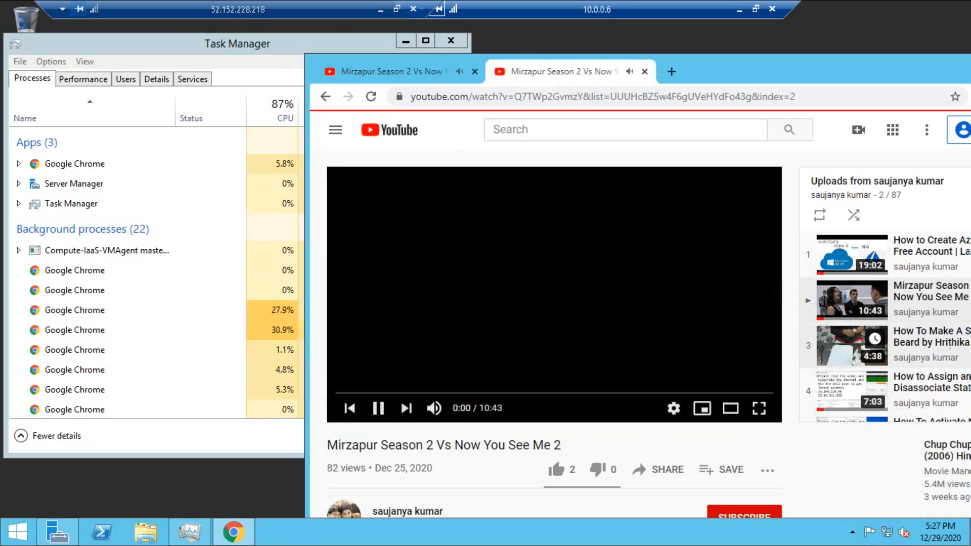
{"action": "left_click", "coordinate": [930, 346]}
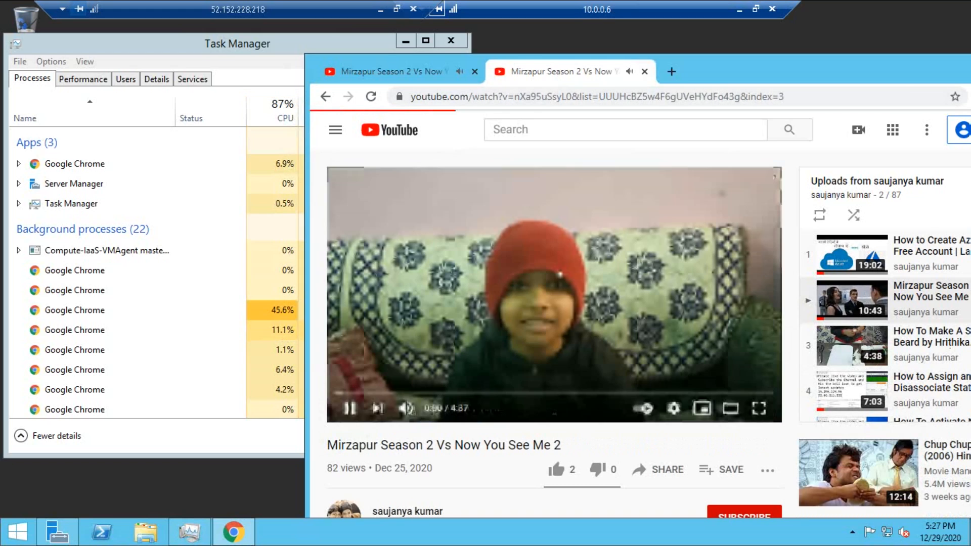
{"action": "key", "text": "ctrl+Tab"}
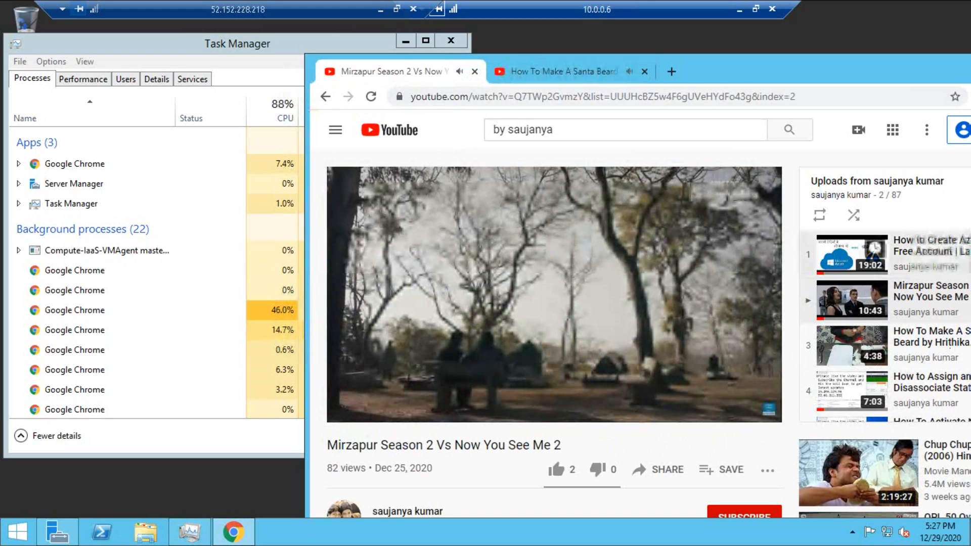
{"action": "left_click", "coordinate": [929, 253]}
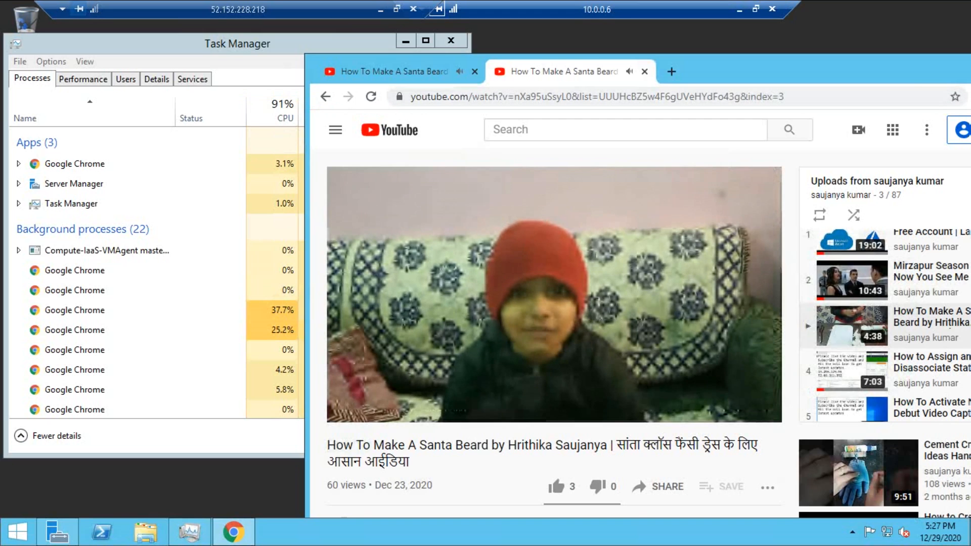
{"action": "left_click", "coordinate": [395, 71]}
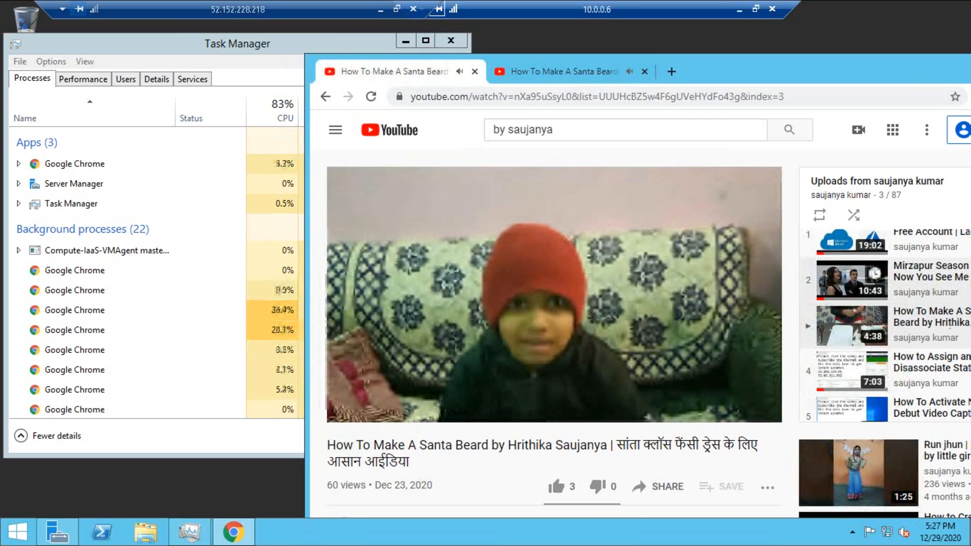
{"action": "left_click", "coordinate": [855, 244]}
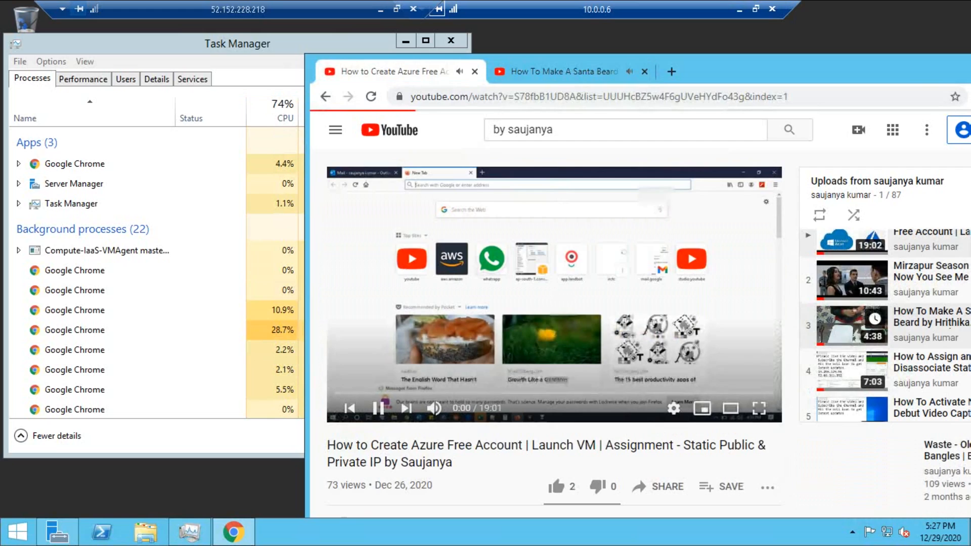
{"action": "left_click", "coordinate": [854, 372]}
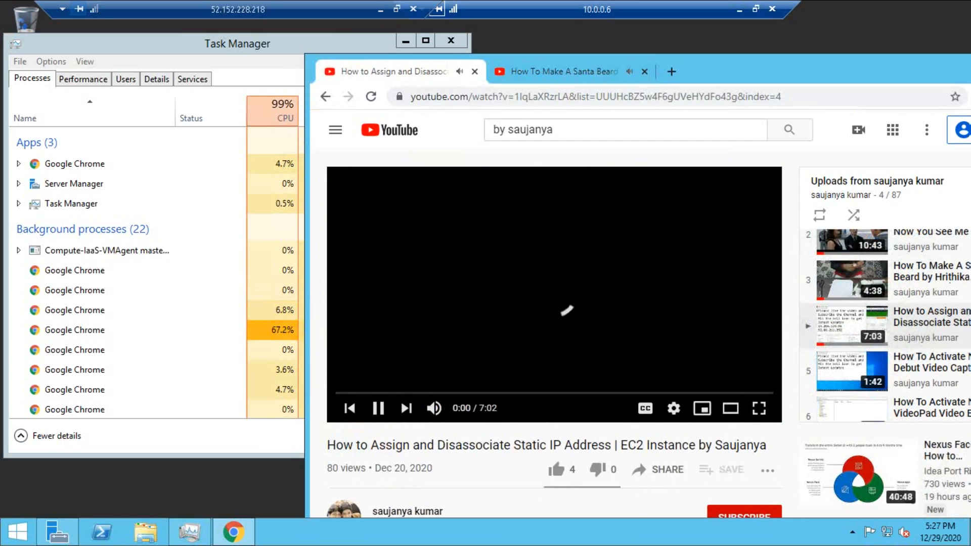
{"action": "left_click", "coordinate": [563, 72]}
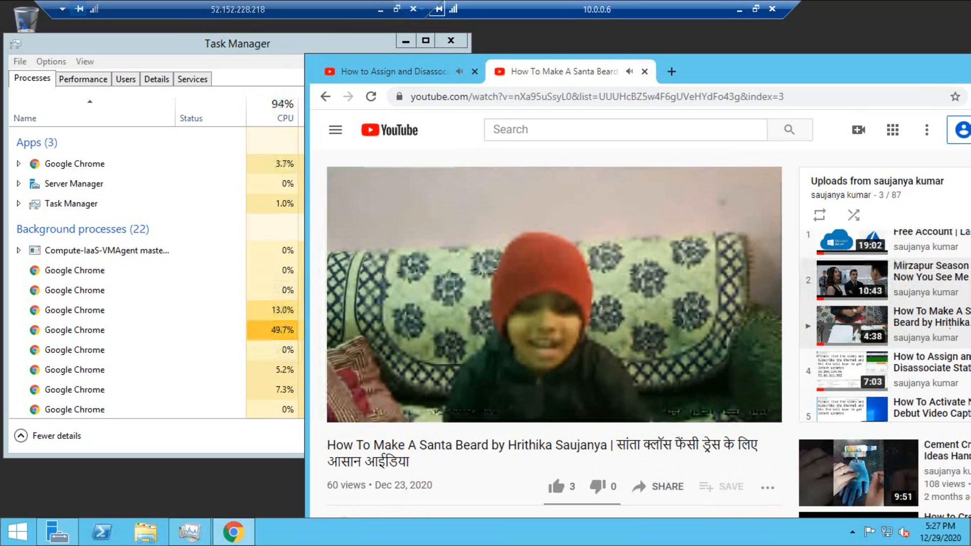
{"action": "left_click", "coordinate": [854, 244]}
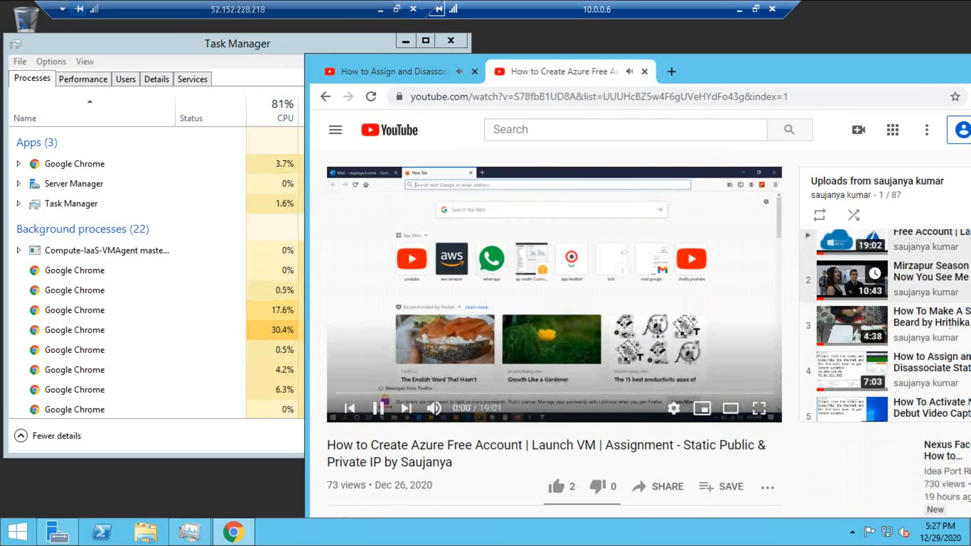
{"action": "left_click", "coordinate": [855, 371]}
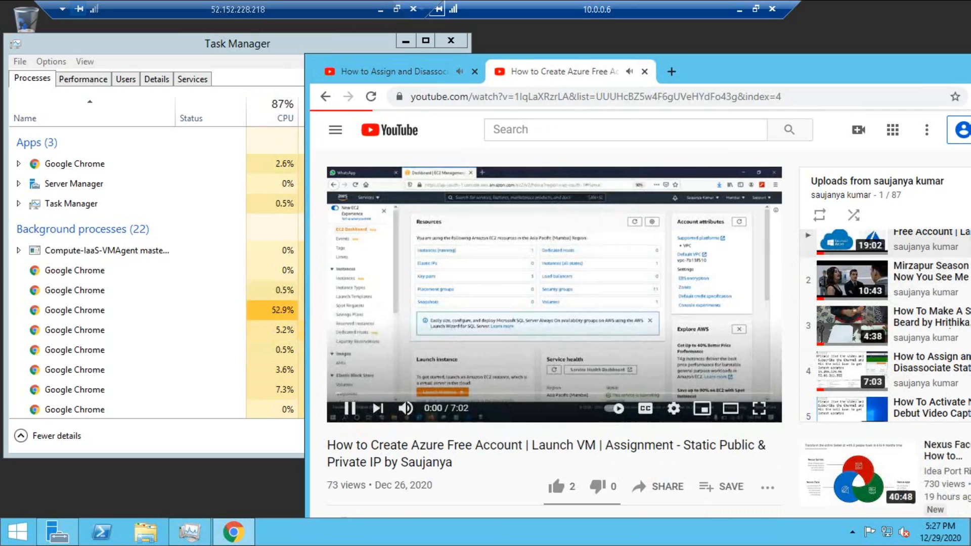
{"action": "left_click", "coordinate": [394, 72]}
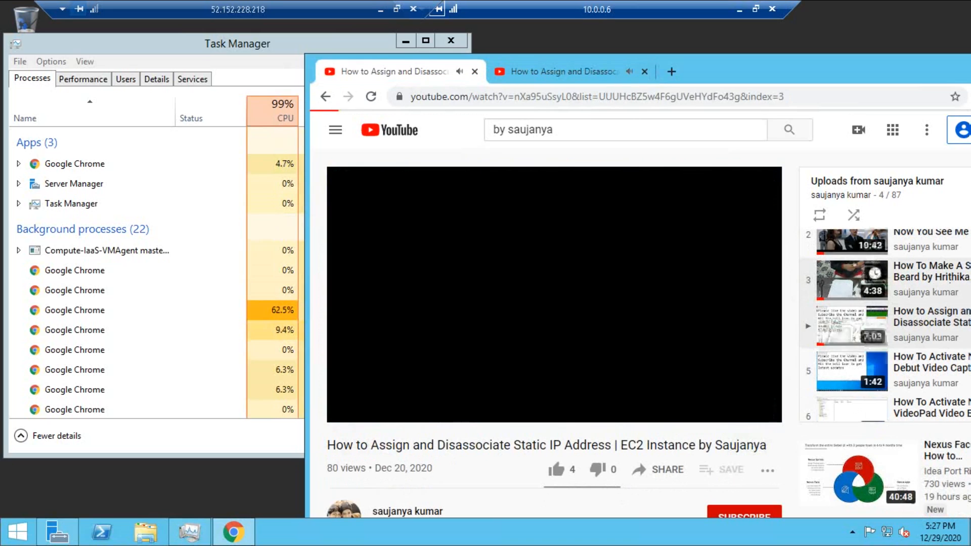
{"action": "left_click", "coordinate": [852, 372]}
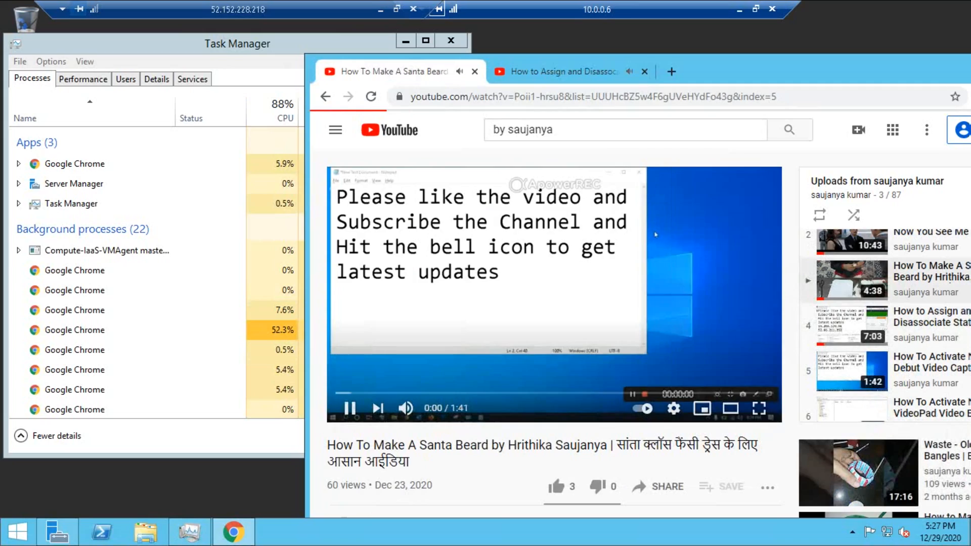
Step: Rapidly alternate between the two tabs, loading a new playlist video each time, ending on the static IP video
{"action": "key", "text": "ctrl+Tab"}
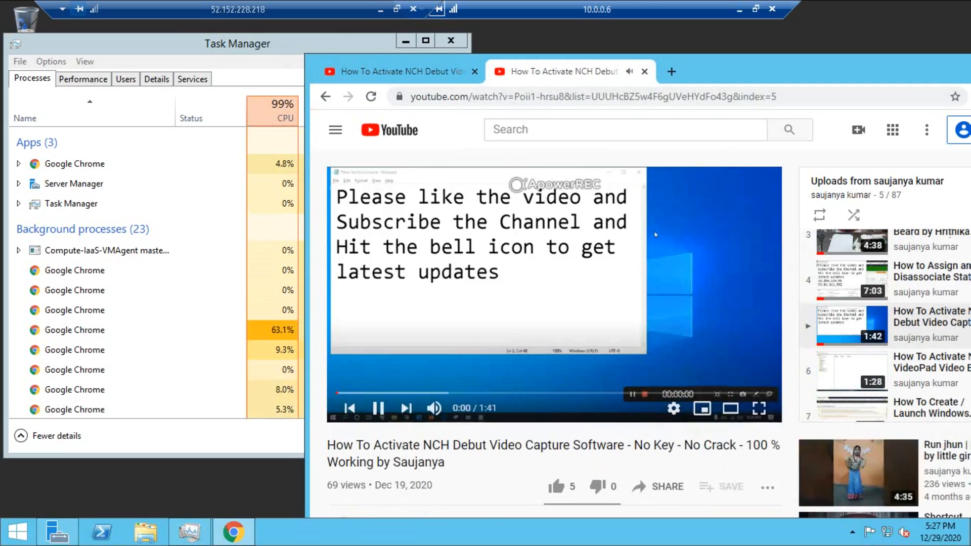
{"action": "key", "text": "ctrl+Tab"}
{"action": "left_click", "coordinate": [851, 281]}
{"action": "left_click", "coordinate": [852, 281]}
{"action": "key", "text": "ctrl+Tab"}
{"action": "key", "text": "ctrl+Tab"}
{"action": "left_click", "coordinate": [851, 280]}
{"action": "left_click", "coordinate": [851, 371]}
{"action": "key", "text": "ctrl+Tab"}
{"action": "left_click", "coordinate": [874, 364]}
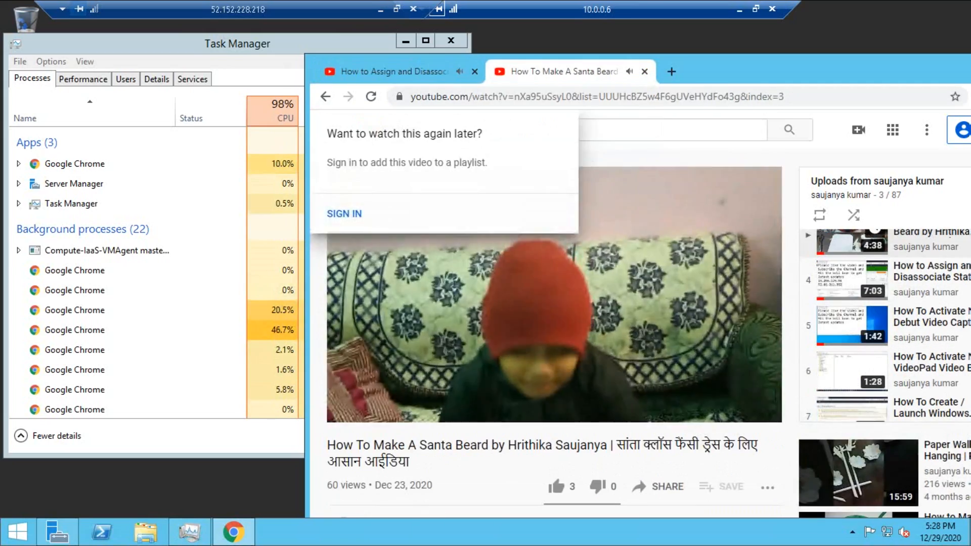
{"action": "key", "text": "ctrl+Tab"}
{"action": "key", "text": "ctrl+Tab"}
{"action": "left_click", "coordinate": [852, 371]}
{"action": "key", "text": "ctrl+Tab"}
{"action": "key", "text": "ctrl+Tab"}
{"action": "left_click", "coordinate": [851, 371]}
{"action": "key", "text": "ctrl+Tab"}
{"action": "key", "text": "ctrl+Tab"}
{"action": "left_click", "coordinate": [851, 243]}
{"action": "key", "text": "ctrl+Tab"}
{"action": "left_click", "coordinate": [851, 243]}
{"action": "key", "text": "ctrl+Tab"}
{"action": "left_click", "coordinate": [852, 242]}
{"action": "key", "text": "ctrl+Tab"}
{"action": "left_click", "coordinate": [851, 371]}
{"action": "left_click", "coordinate": [851, 281]}
{"action": "key", "text": "ctrl+Tab"}
{"action": "left_click", "coordinate": [851, 280]}
{"action": "key", "text": "ctrl+Tab"}
{"action": "left_click", "coordinate": [852, 243]}
{"action": "key", "text": "ctrl+Tab"}
{"action": "left_click", "coordinate": [851, 389]}
{"action": "key", "text": "ctrl+Tab"}
{"action": "left_click", "coordinate": [851, 281]}
{"action": "key", "text": "ctrl+Tab"}
{"action": "left_click", "coordinate": [852, 326]}
{"action": "key", "text": "ctrl+Tab"}
{"action": "left_click", "coordinate": [852, 250]}
{"action": "key", "text": "ctrl+Tab"}
{"action": "left_click", "coordinate": [851, 371]}
{"action": "key", "text": "ctrl+Tab"}
{"action": "left_click", "coordinate": [851, 281]}
{"action": "key", "text": "ctrl+Tab"}
{"action": "left_click", "coordinate": [851, 280]}
{"action": "key", "text": "ctrl+Tab"}
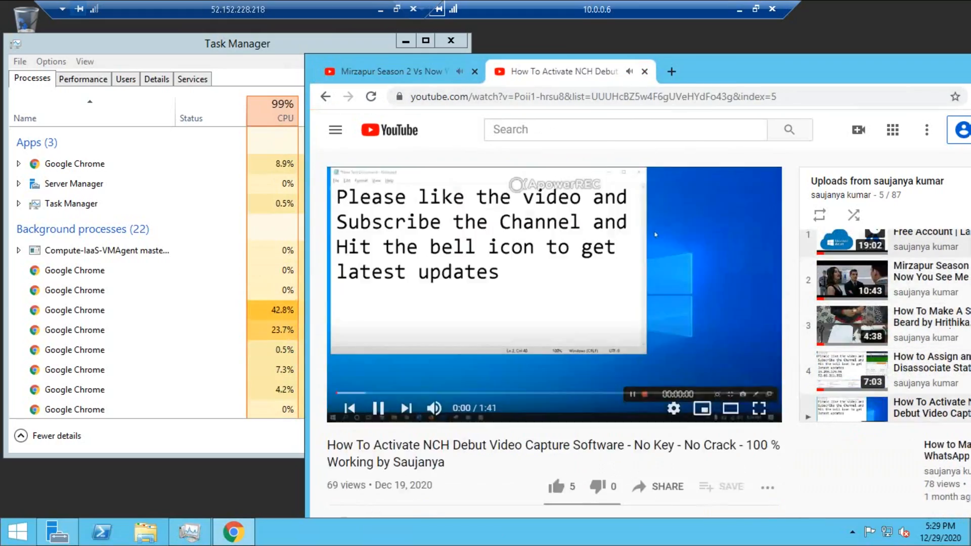
{"action": "left_click", "coordinate": [852, 359]}
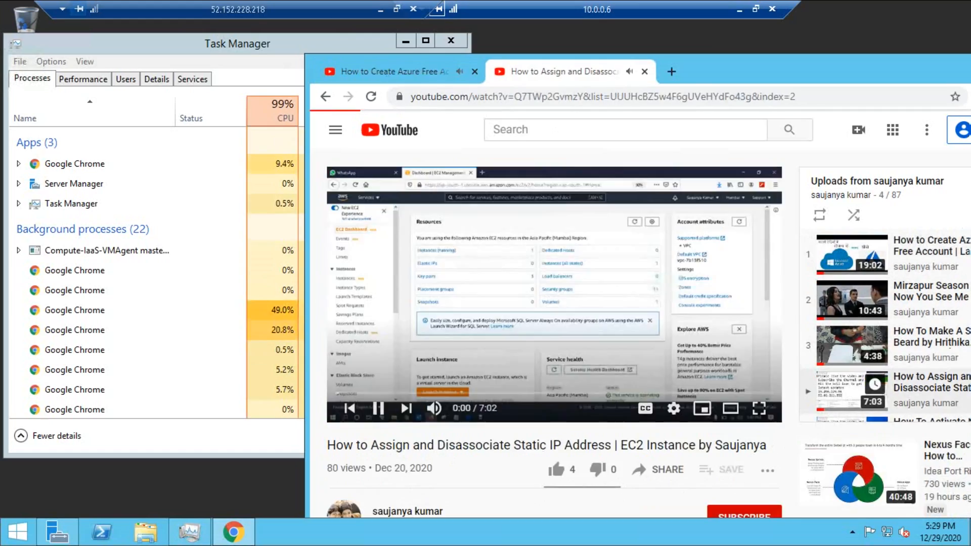
Step: Pass the YouTube image checks by selecting the fire hydrant and traffic-light squares
{"action": "key", "text": "ctrl+Tab"}
{"action": "key", "text": "ctrl+Tab"}
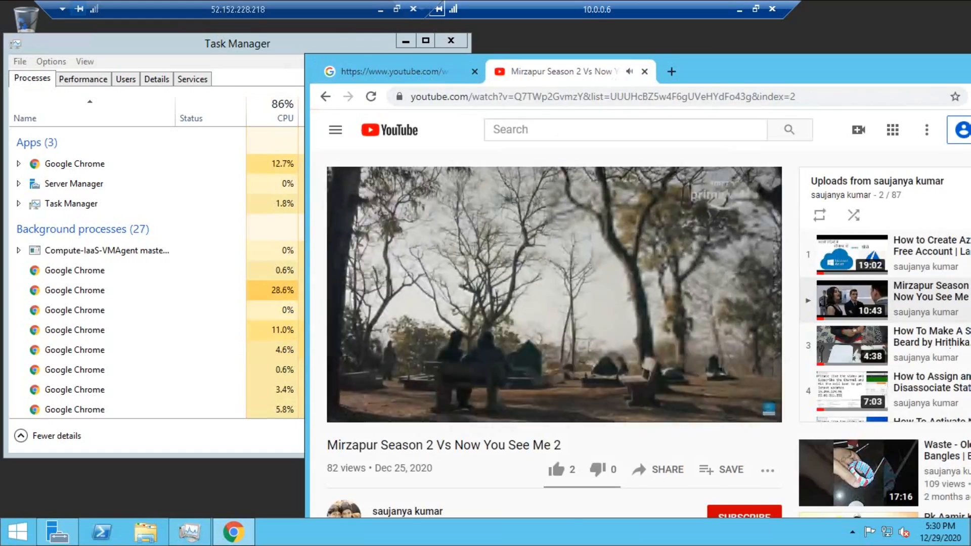
{"action": "key", "text": "ctrl+Tab"}
{"action": "left_click", "coordinate": [543, 242]}
{"action": "left_click", "coordinate": [611, 243]}
{"action": "left_click", "coordinate": [543, 310]}
{"action": "left_click", "coordinate": [611, 310]}
{"action": "key", "text": "ctrl+Tab"}
{"action": "left_click", "coordinate": [851, 346]}
{"action": "key", "text": "ctrl+Tab"}
{"action": "left_click", "coordinate": [541, 447]}
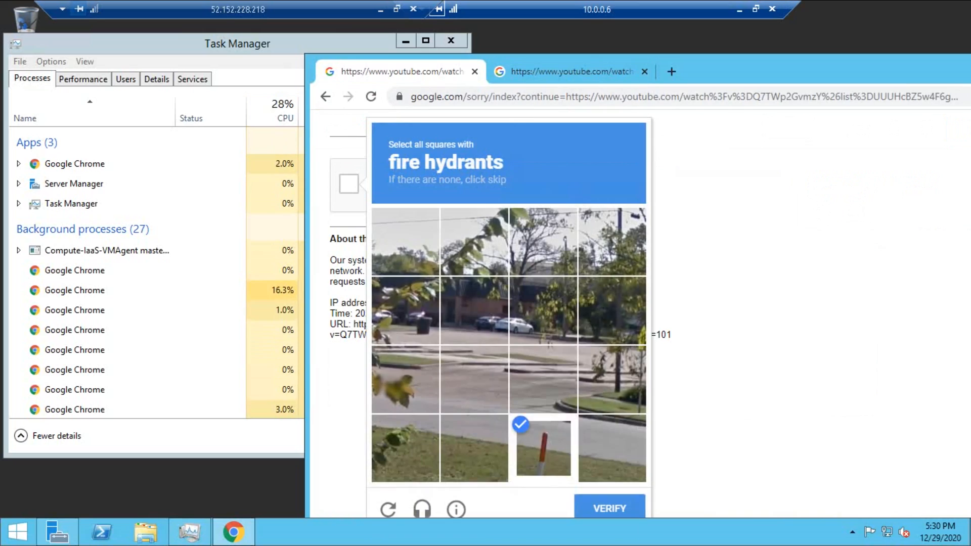
{"action": "left_click", "coordinate": [610, 508]}
{"action": "left_click", "coordinate": [851, 391]}
{"action": "key", "text": "ctrl+Tab"}
{"action": "left_click", "coordinate": [348, 184]}
{"action": "left_click", "coordinate": [406, 242]}
{"action": "left_click", "coordinate": [474, 242]}
{"action": "left_click", "coordinate": [543, 310]}
{"action": "left_click", "coordinate": [611, 310]}
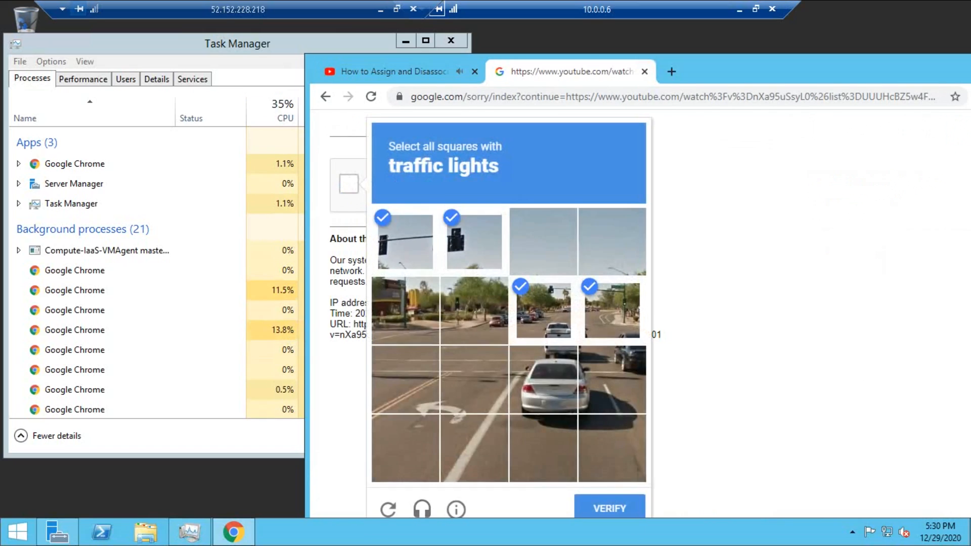
{"action": "left_click", "coordinate": [610, 508]}
Step: Keep switching tabs and loading playlist videos, ending on the static IP video
{"action": "key", "text": "ctrl+Tab"}
{"action": "left_click", "coordinate": [852, 278]}
{"action": "key", "text": "ctrl+Tab"}
{"action": "key", "text": "ctrl+Tab"}
{"action": "key", "text": "ctrl+Tab"}
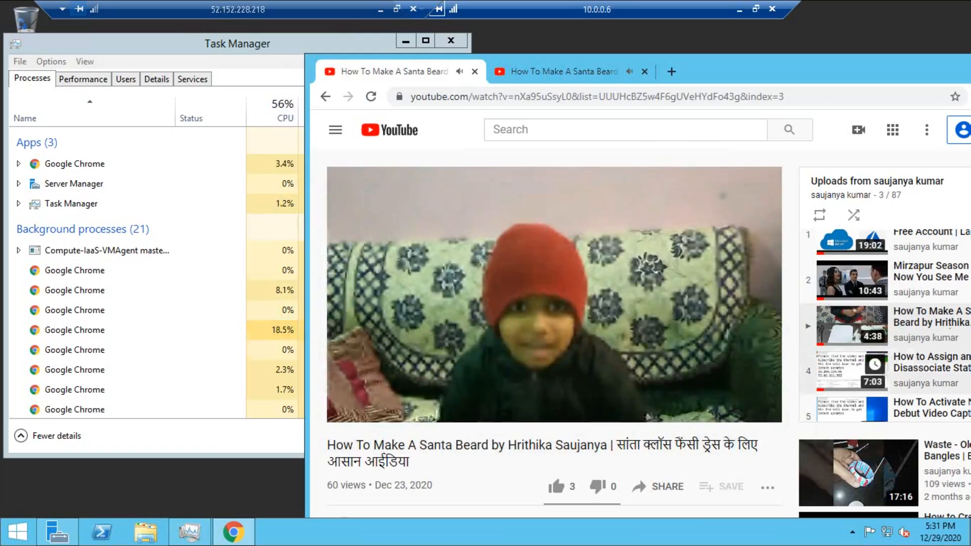
{"action": "left_click", "coordinate": [852, 279]}
{"action": "key", "text": "ctrl+Tab"}
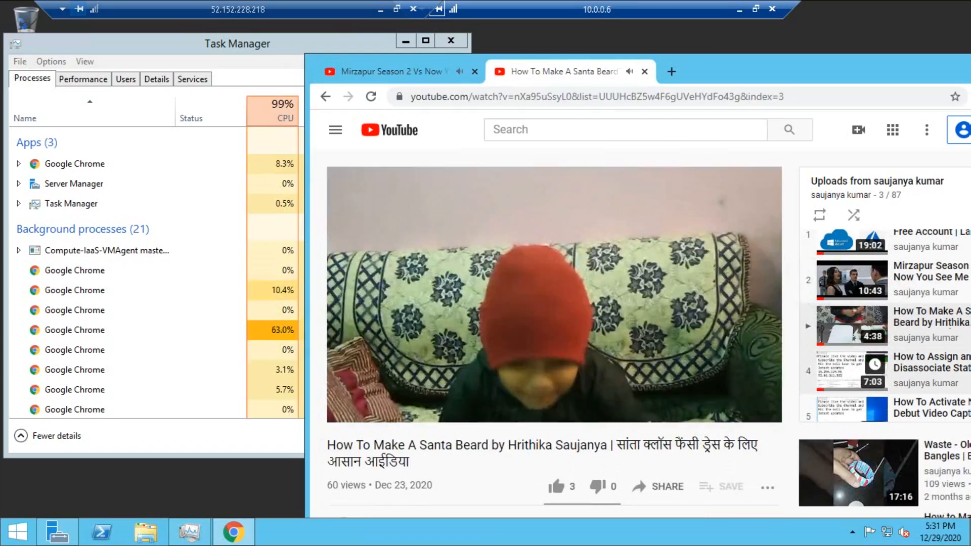
{"action": "left_click", "coordinate": [852, 279]}
{"action": "key", "text": "ctrl+Tab"}
{"action": "left_click", "coordinate": [851, 345]}
{"action": "left_click", "coordinate": [851, 387]}
{"action": "key", "text": "ctrl+Tab"}
{"action": "left_click", "coordinate": [852, 379]}
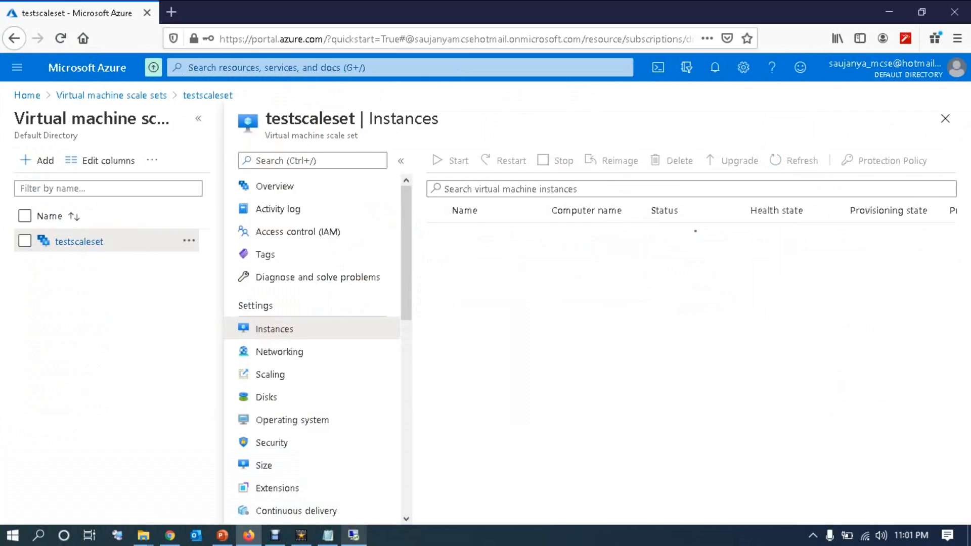
Step: Play a few more playlist videos, then refresh the Instances list to see testscaleset_2 and _3 Creating
{"action": "mouse_move", "coordinate": [248, 535]}
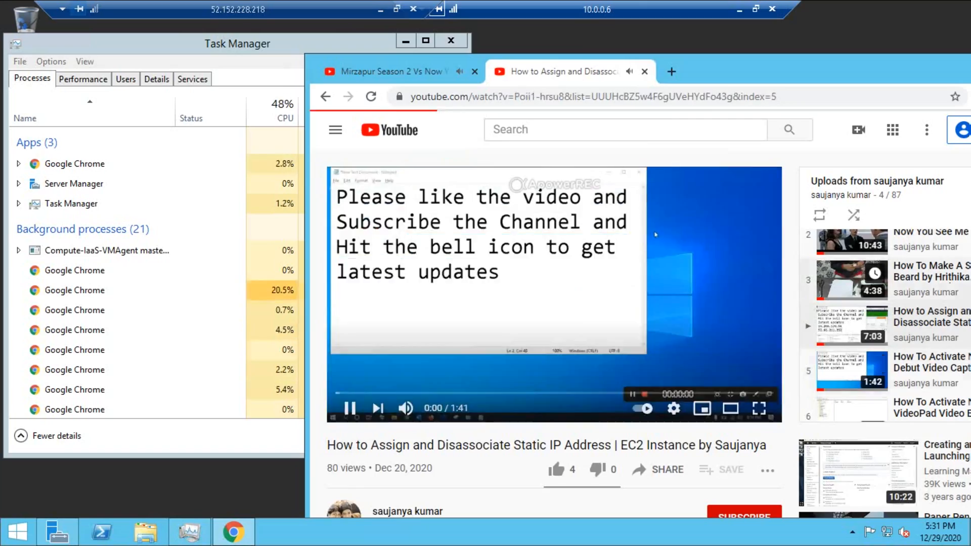
{"action": "key", "text": "ctrl+Tab"}
{"action": "key", "text": "ctrl+Tab"}
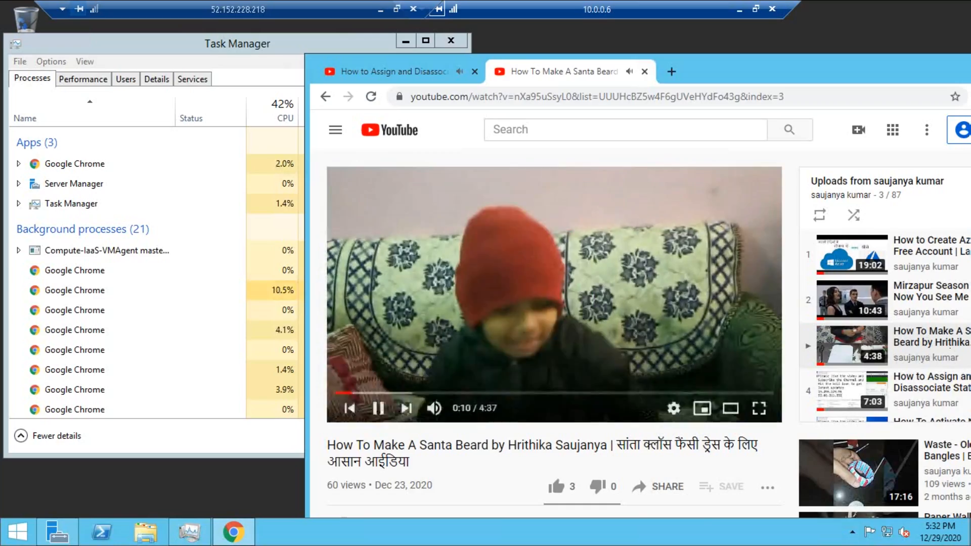
{"action": "key", "text": "ctrl+Tab"}
{"action": "key", "text": "ctrl+Tab"}
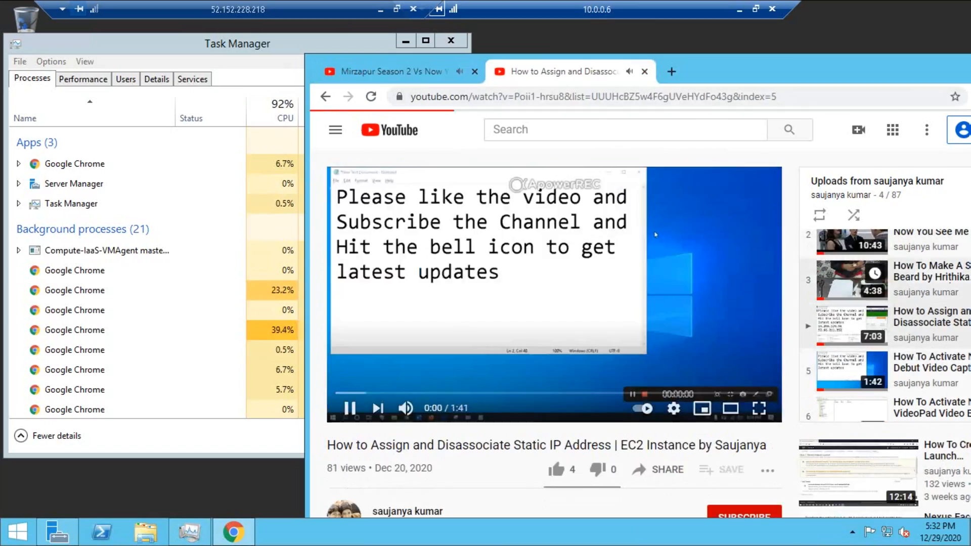
{"action": "key", "text": "ctrl+Tab"}
{"action": "key", "text": "ctrl+Tab"}
{"action": "key", "text": "ctrl+Tab"}
{"action": "key", "text": "ctrl+Tab"}
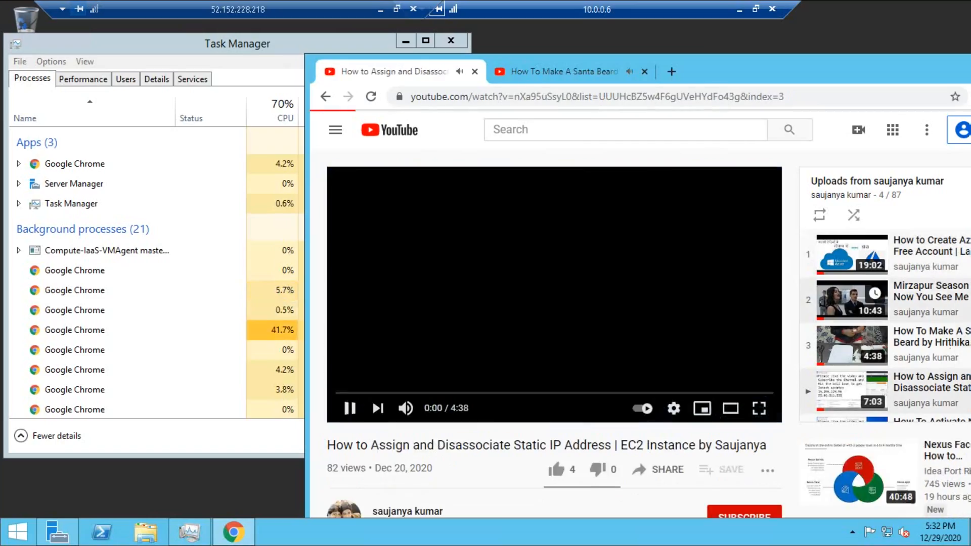
{"action": "key", "text": "ctrl+Tab"}
{"action": "key", "text": "ctrl+Tab"}
{"action": "key", "text": "ctrl+Tab"}
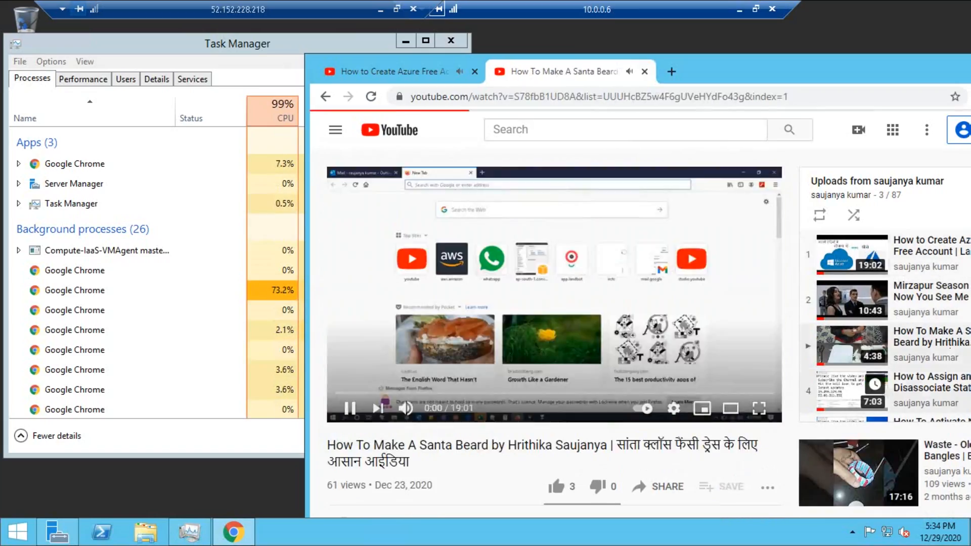
{"action": "left_click", "coordinate": [930, 343]}
{"action": "left_click", "coordinate": [930, 296]}
{"action": "left_click", "coordinate": [930, 388]}
{"action": "left_click", "coordinate": [563, 72]}
{"action": "left_click", "coordinate": [930, 388]}
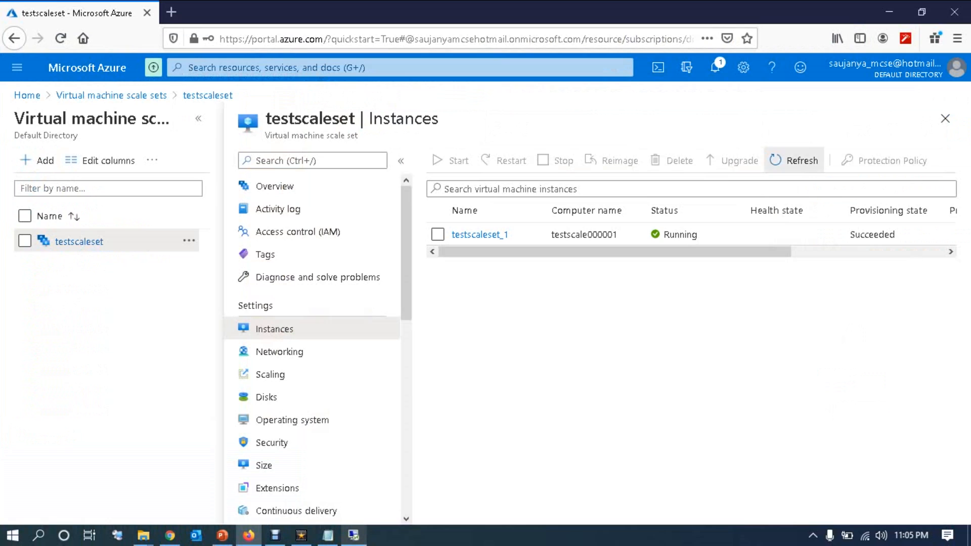
{"action": "left_click", "coordinate": [794, 161]}
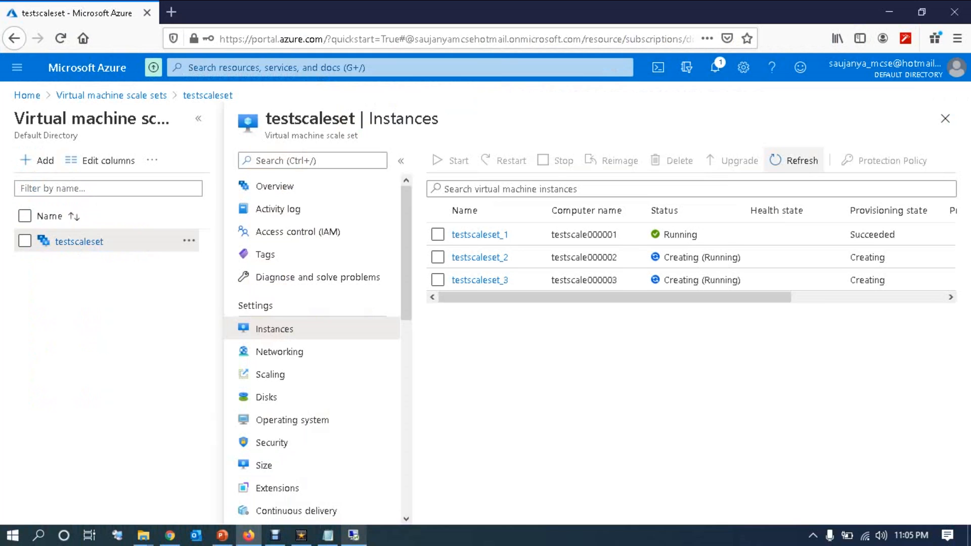
Step: Check Task Manager on the remote server, then refresh the testscaleset instance list
{"action": "left_click", "coordinate": [354, 535]}
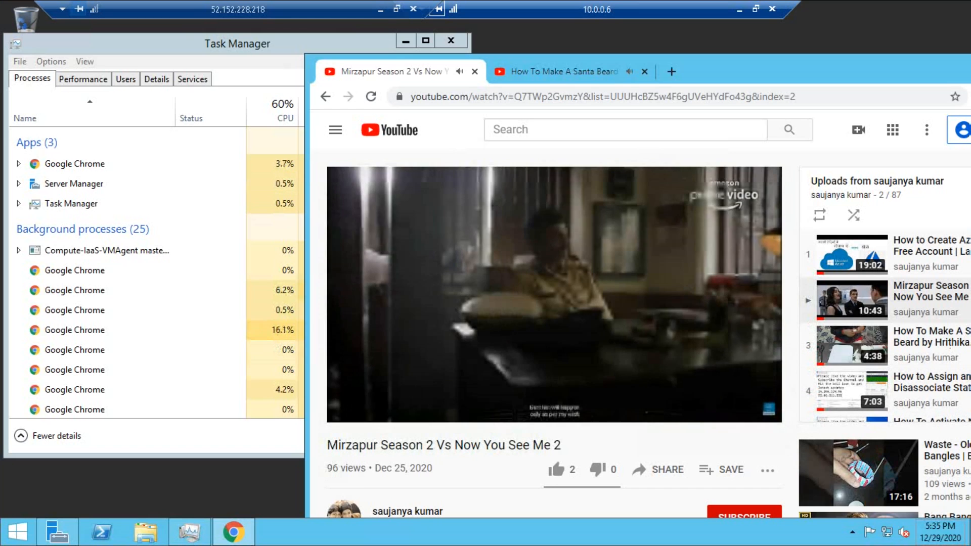
{"action": "key", "text": "alt+Tab"}
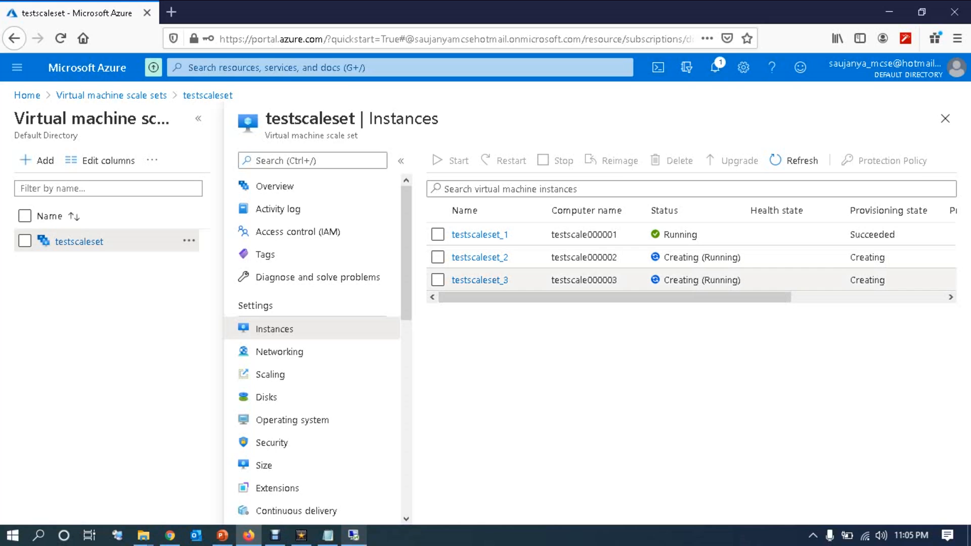
{"action": "left_click", "coordinate": [795, 161]}
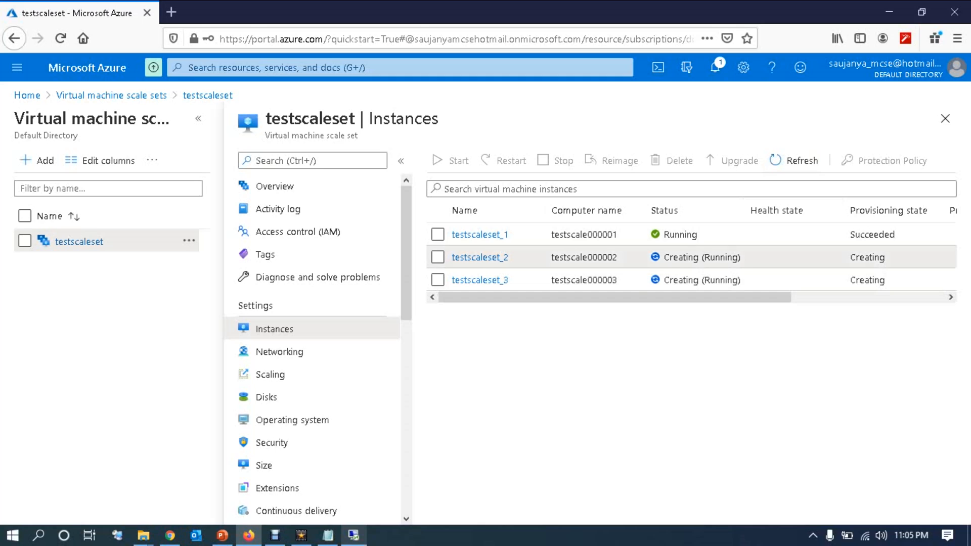
Step: View and close the overviews of testscaleset_2, testscaleset_1, testscaleset_2 again and testscaleset_3, then return to the remote session
{"action": "left_click", "coordinate": [479, 257]}
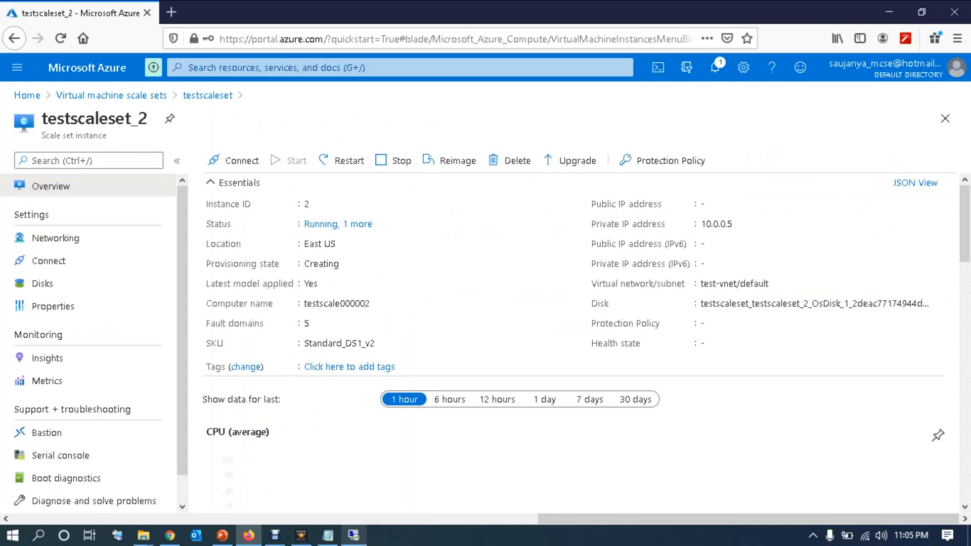
{"action": "left_click", "coordinate": [944, 119]}
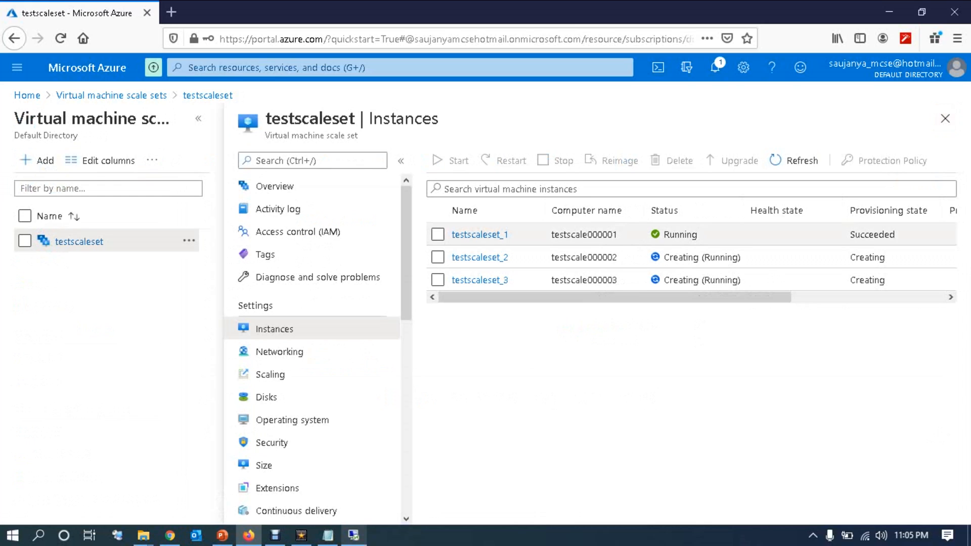
{"action": "left_click", "coordinate": [479, 234]}
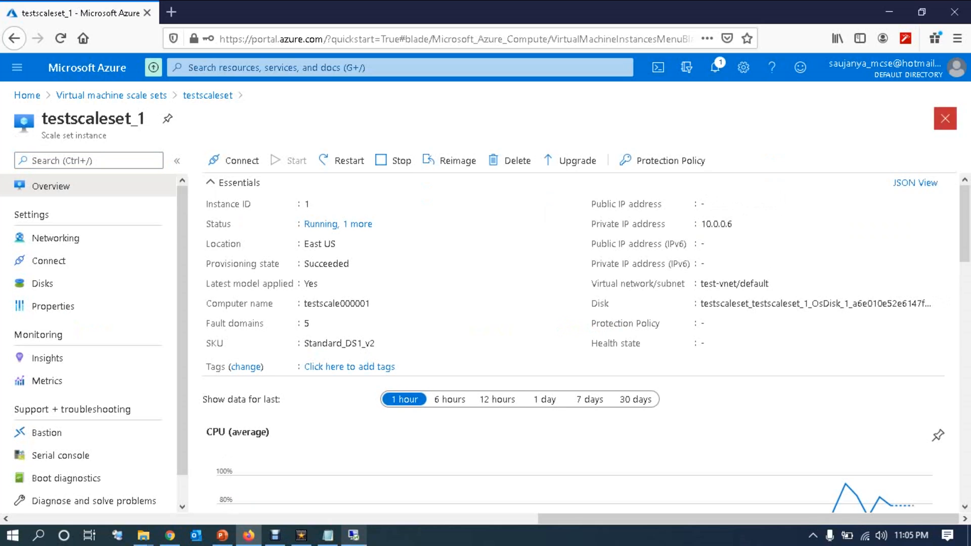
{"action": "left_click", "coordinate": [944, 118]}
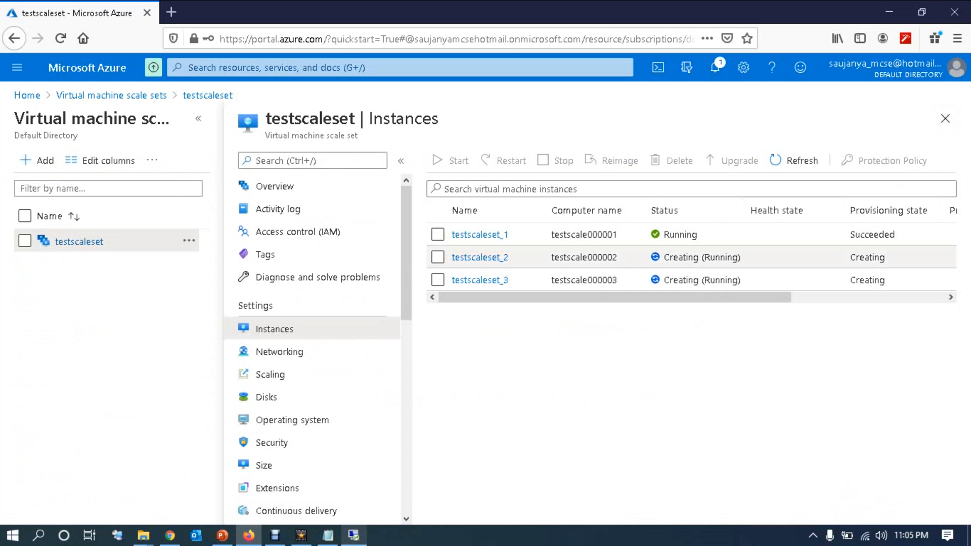
{"action": "left_click", "coordinate": [479, 257]}
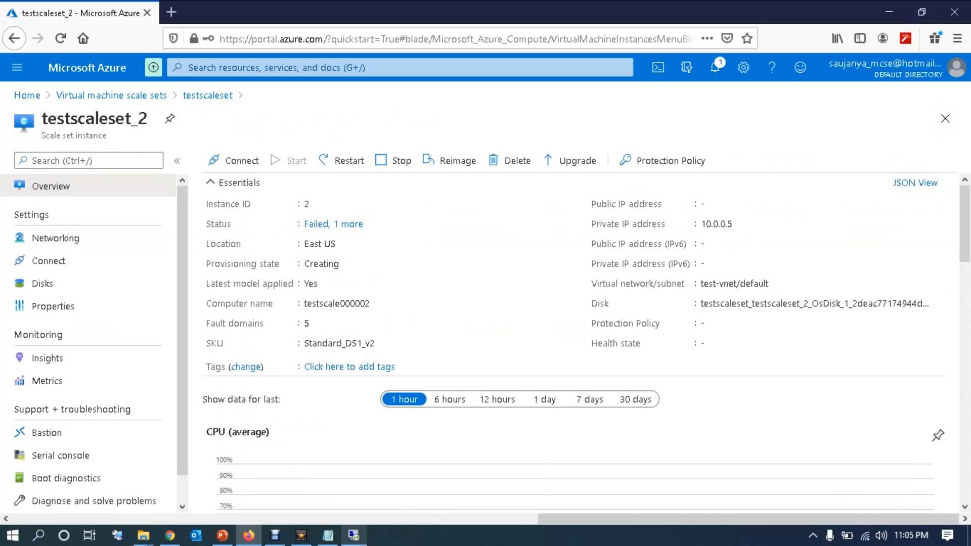
{"action": "left_click", "coordinate": [945, 118]}
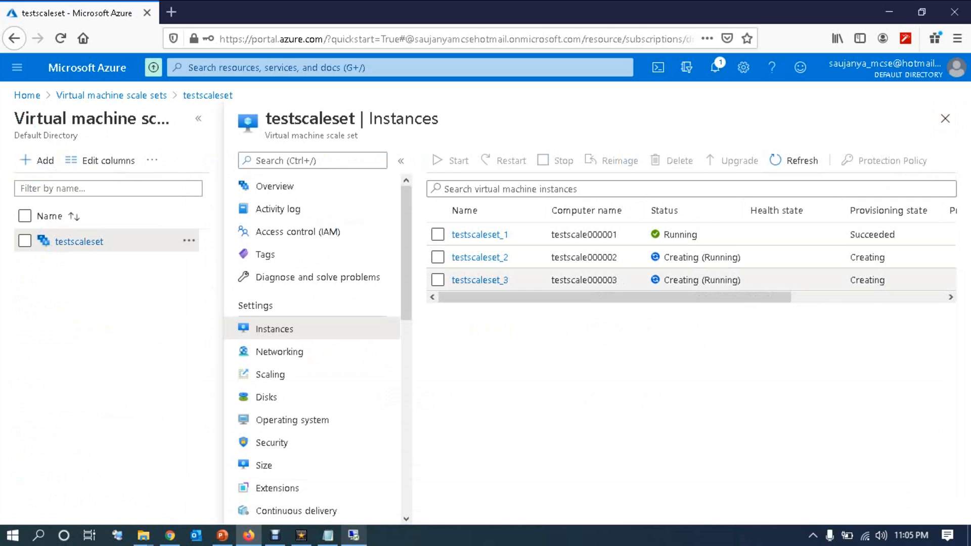
{"action": "left_click", "coordinate": [479, 280]}
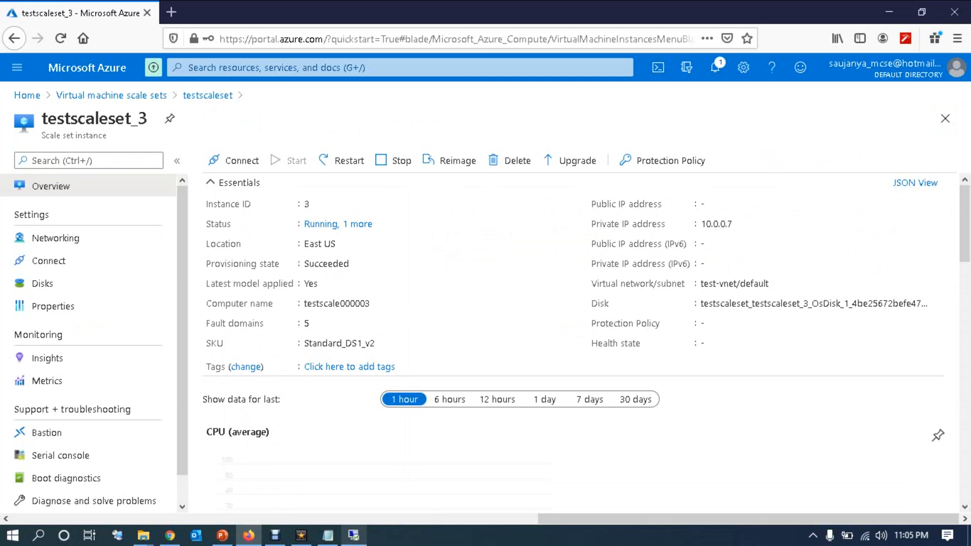
{"action": "left_click", "coordinate": [944, 119]}
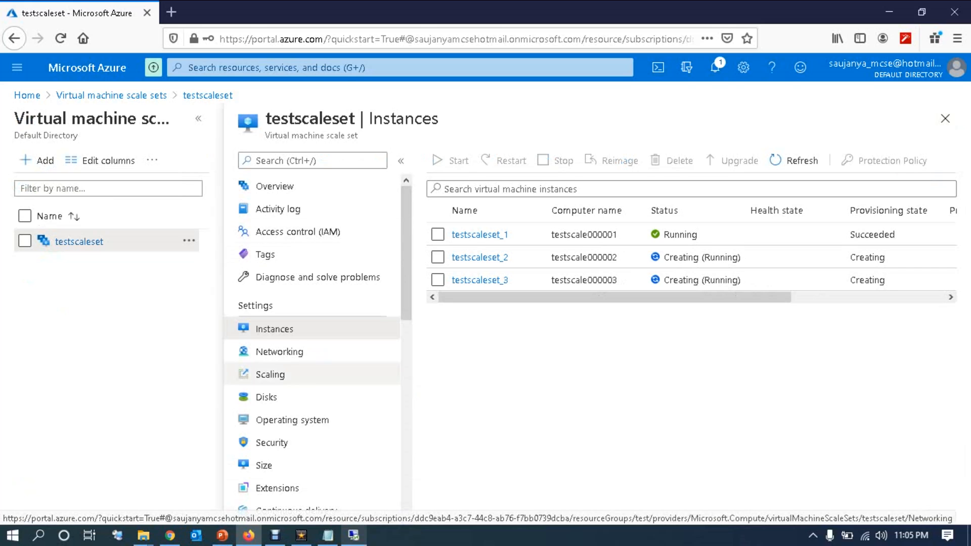
{"action": "left_click", "coordinate": [353, 535]}
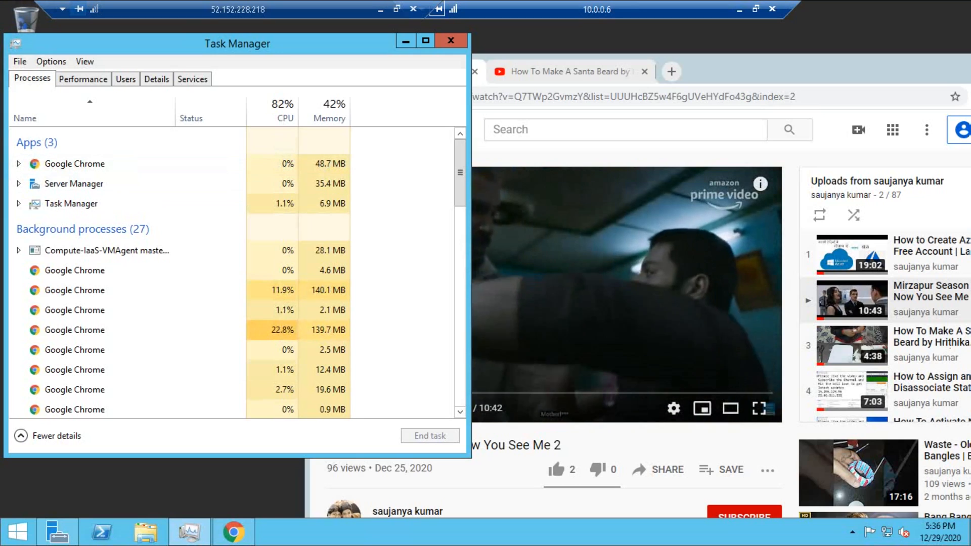
Step: Bring Chrome in front of Task Manager and close it with Alt+F4
{"action": "left_click_drag", "start_coordinate": [809, 56], "coordinate": [696, 48]}
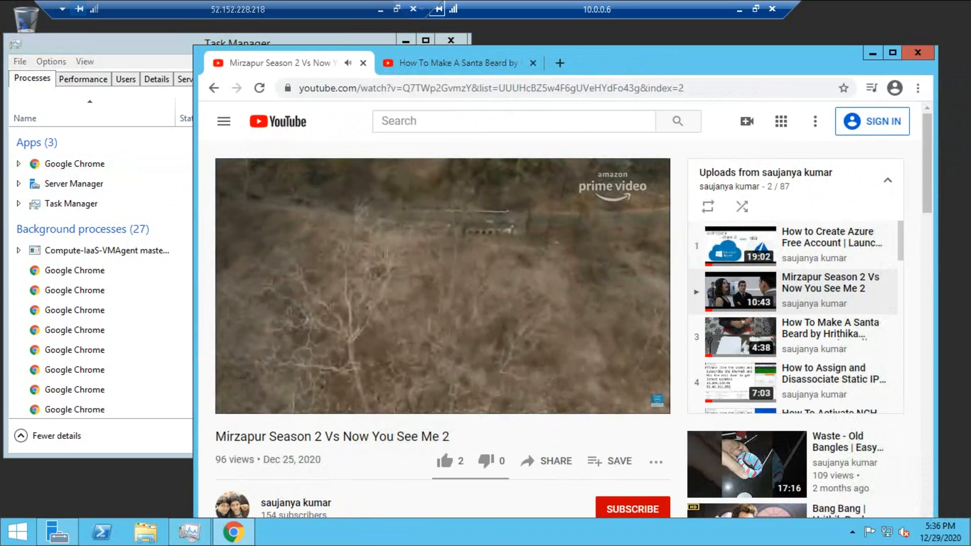
{"action": "key", "text": "alt+F4"}
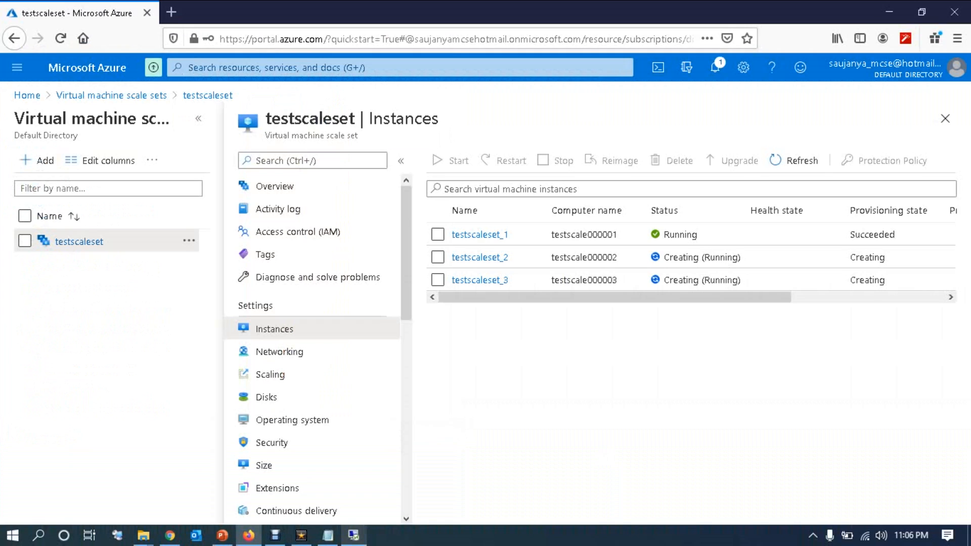
Step: Refresh the Instances list until testscaleset_1, _3 and _5 show Running with provisioning Succeeded
{"action": "left_click", "coordinate": [794, 161]}
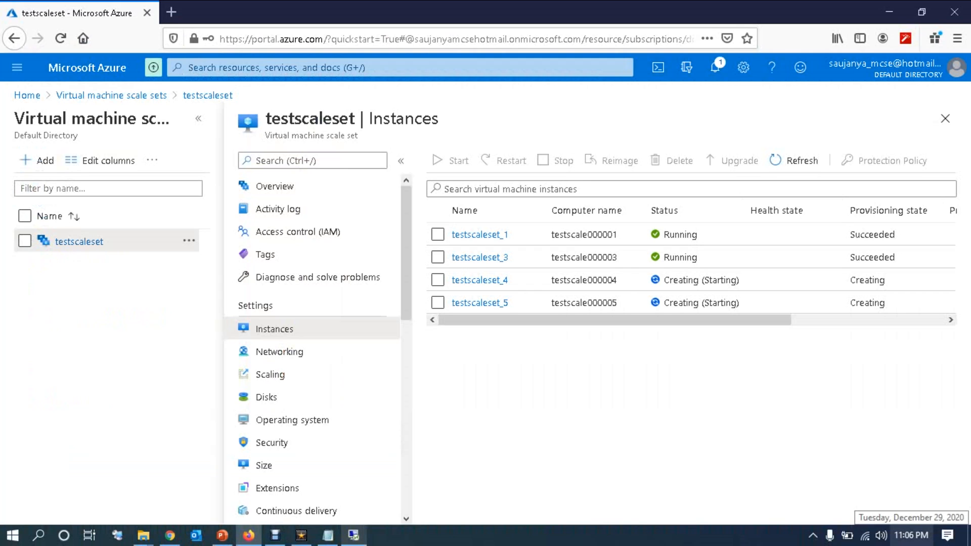
{"action": "left_click", "coordinate": [794, 160]}
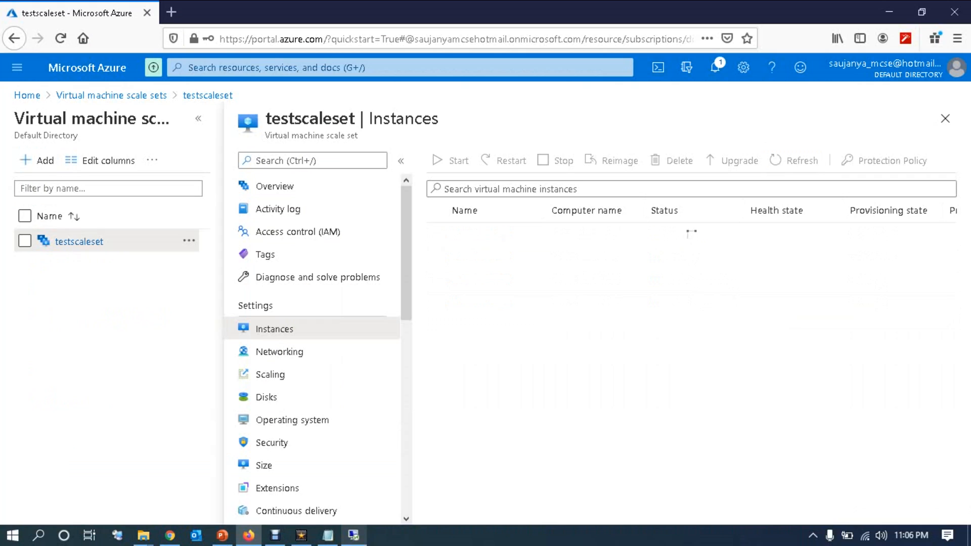
{"action": "left_click", "coordinate": [793, 160]}
{"action": "left_click", "coordinate": [794, 160]}
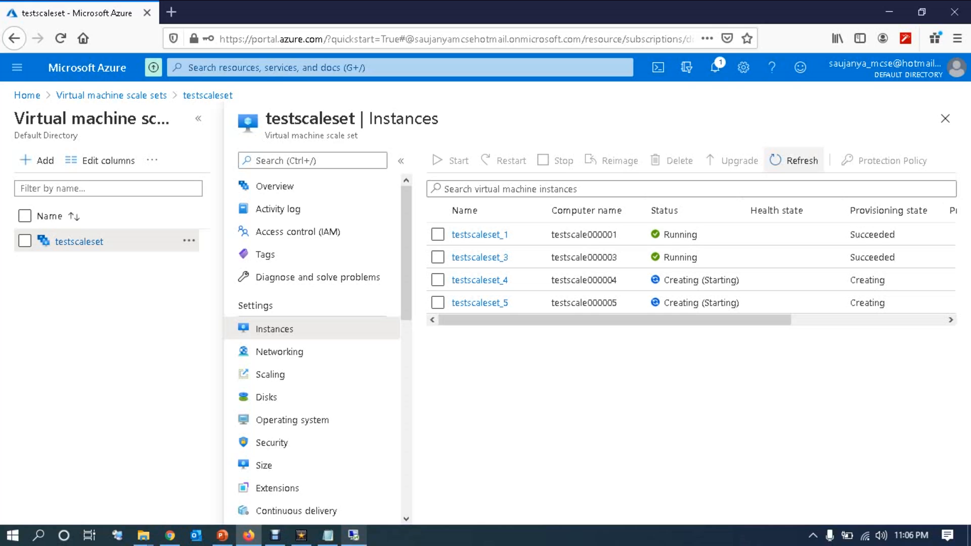
{"action": "left_click", "coordinate": [794, 160]}
{"action": "left_click", "coordinate": [794, 160]}
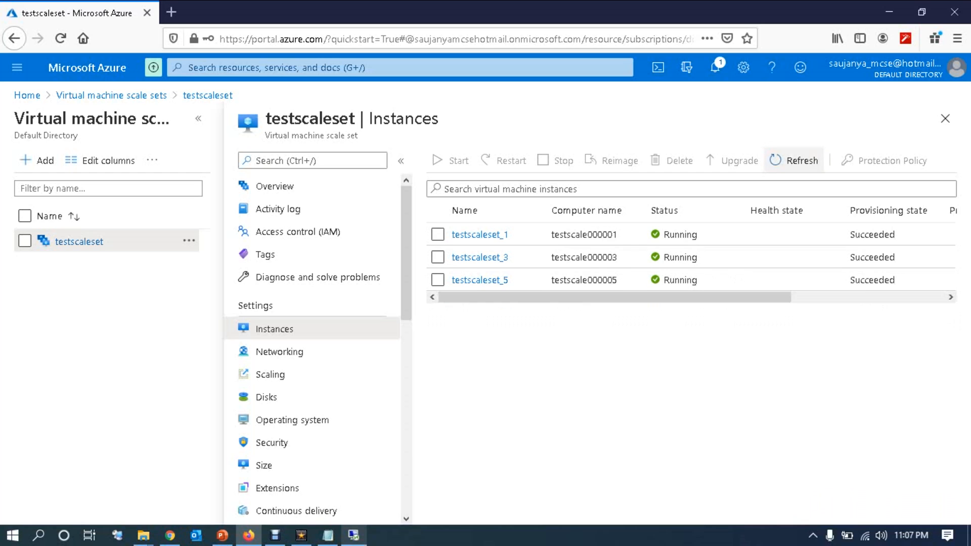
{"action": "left_click", "coordinate": [793, 160]}
{"action": "left_click", "coordinate": [794, 161]}
Step: Refresh the Instances list until testscaleset_5 shows Deleting while _1 and _3 stay Running
{"action": "left_click", "coordinate": [793, 160]}
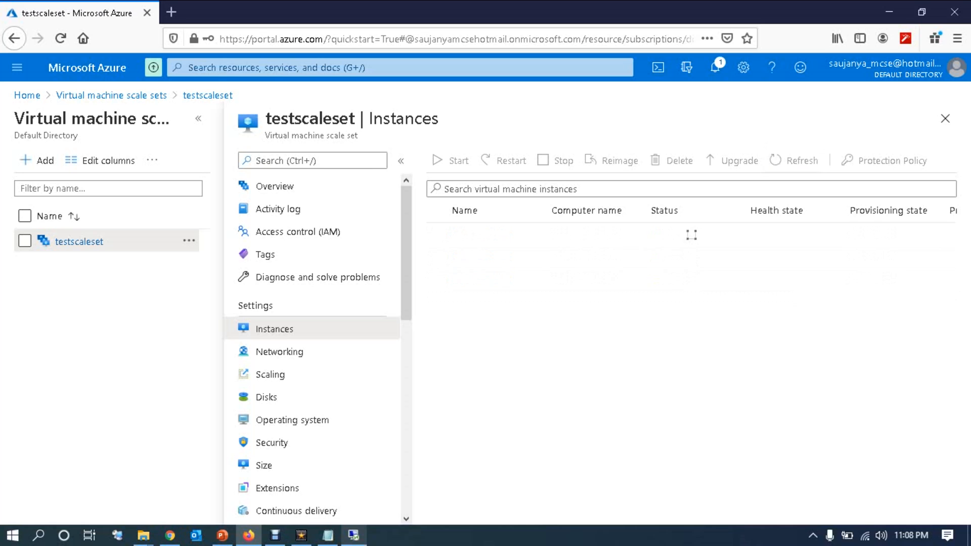
{"action": "left_click", "coordinate": [794, 160]}
{"action": "left_click", "coordinate": [793, 160]}
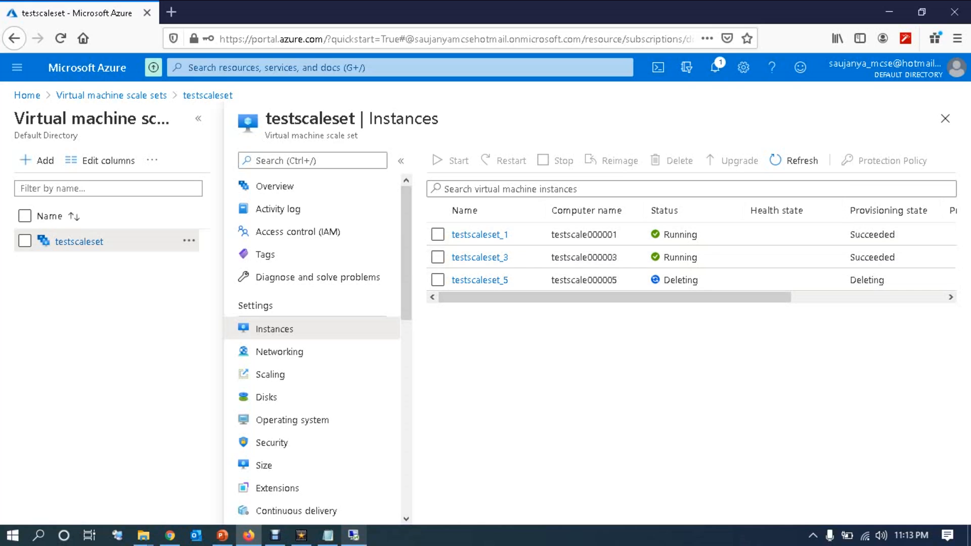
{"action": "left_click", "coordinate": [794, 160]}
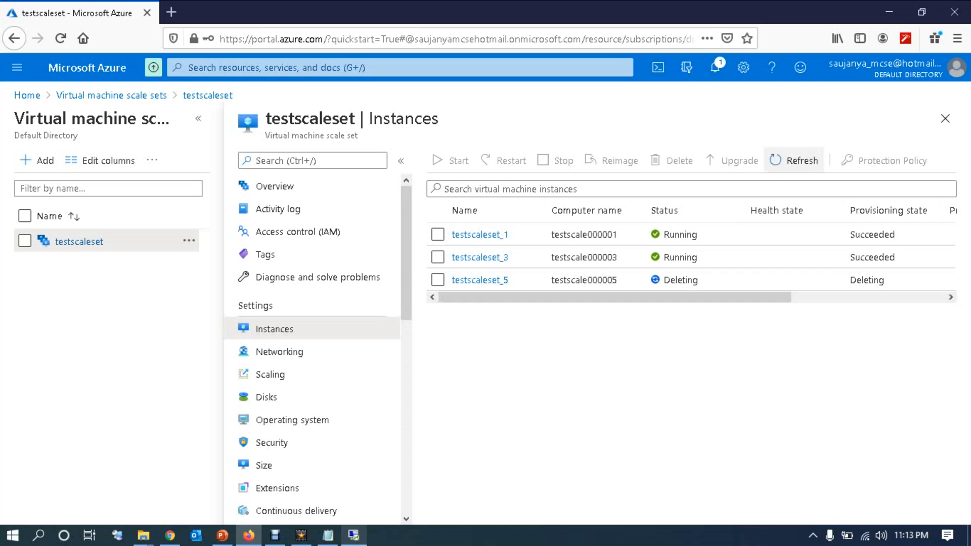
{"action": "left_click", "coordinate": [794, 160]}
{"action": "left_click", "coordinate": [794, 160]}
{"action": "left_click", "coordinate": [794, 160]}
{"action": "left_click", "coordinate": [793, 160]}
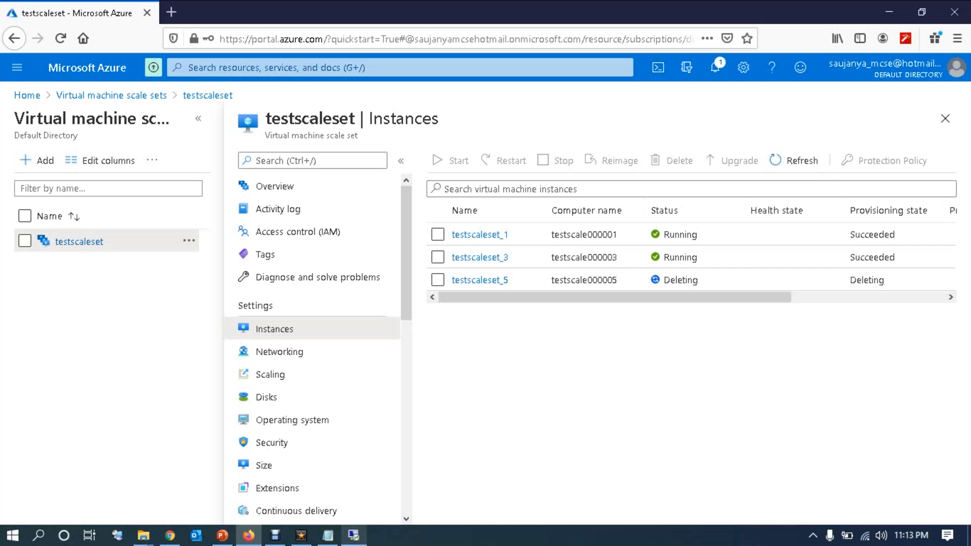